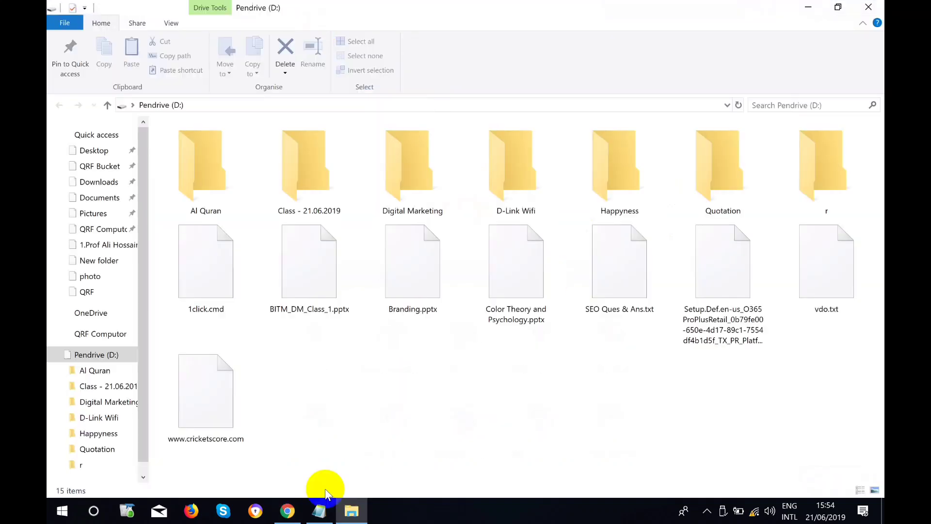
Launch XAMPP Control Panel from Windows search with Apache and MySQL running, then return to Chrome.
left_click(288, 511)
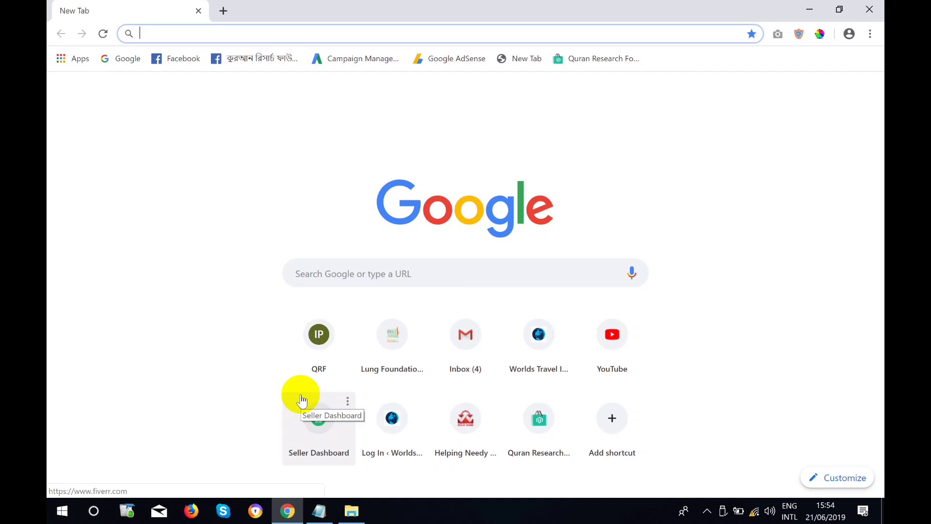
left_click(93, 509)
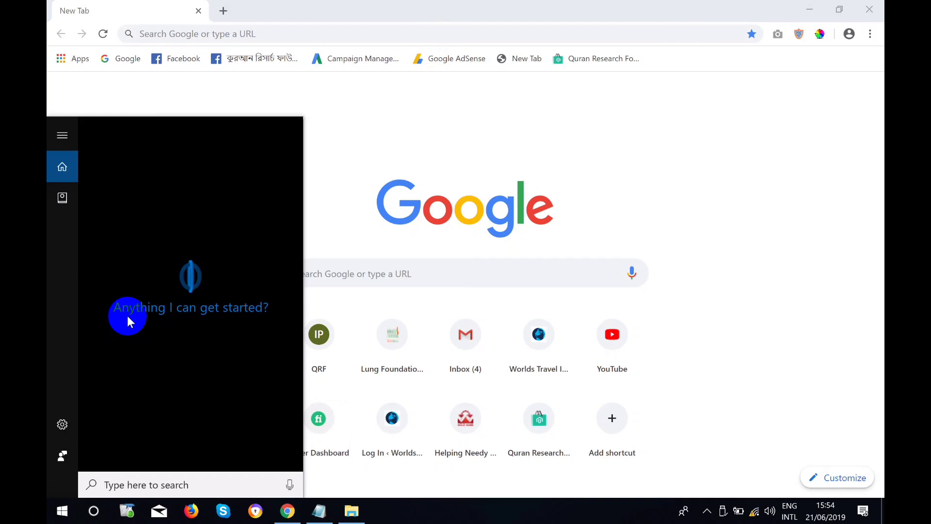
type("x")
key("Return")
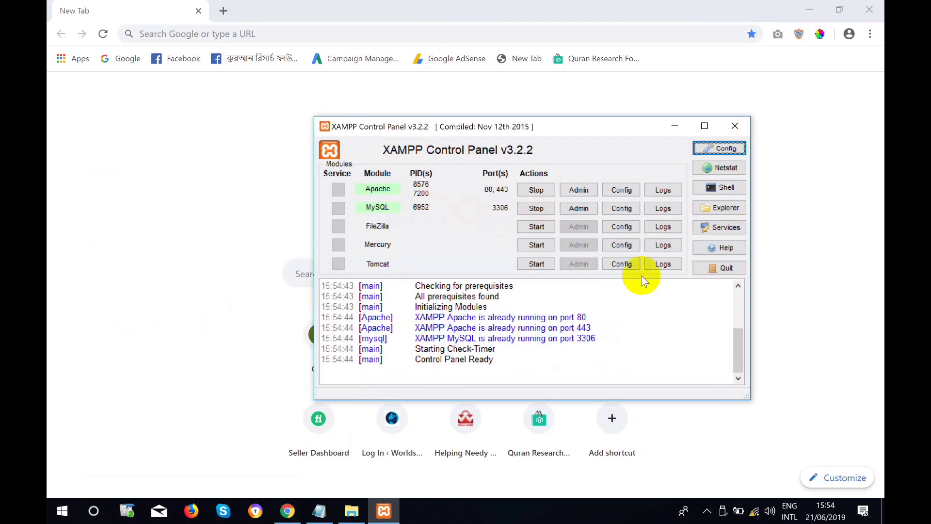
left_click(154, 34)
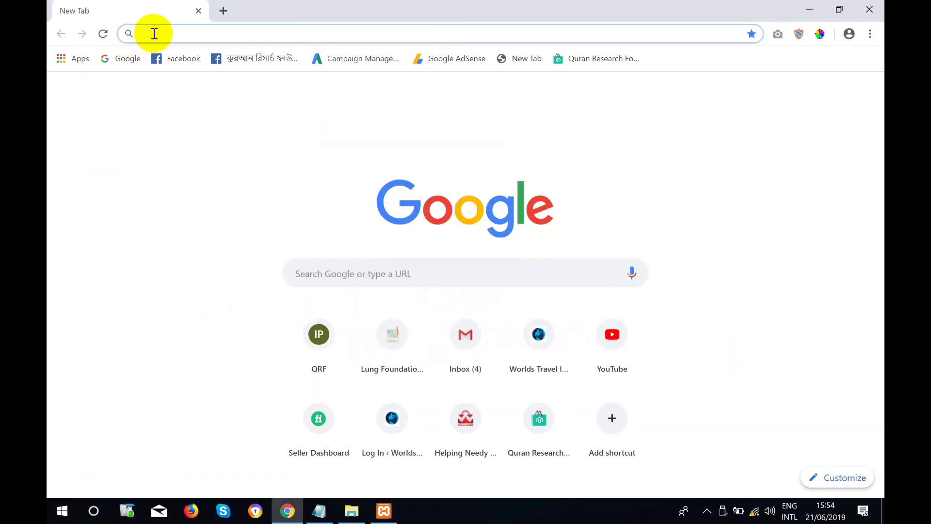
Load localhost in Chrome, open the wordpress/ folder for the QRF IT-School site, and select its URL.
type("localhost")
key("Return")
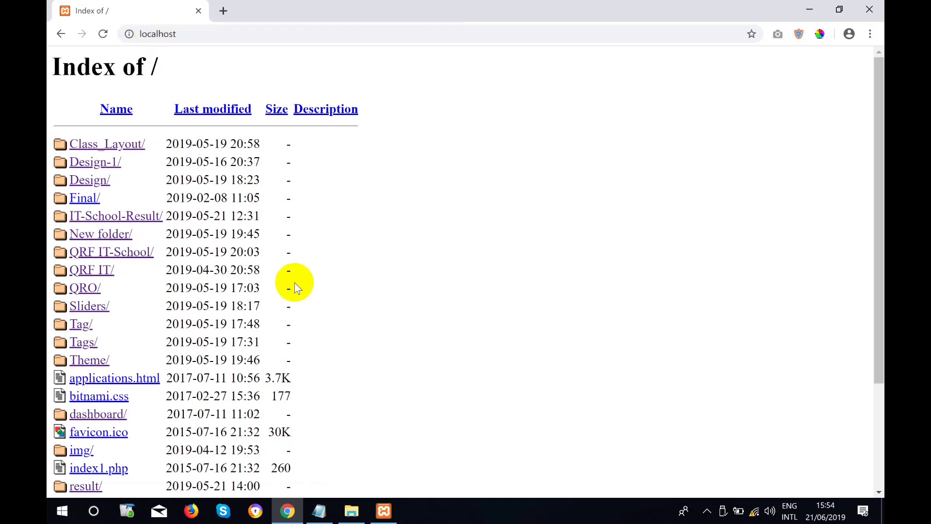
scroll(307, 307, "down", 3)
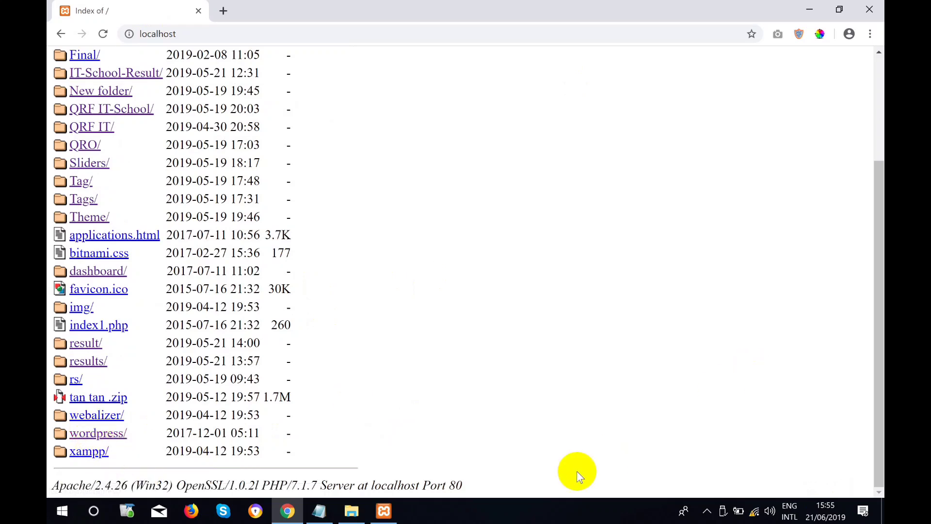
left_click(111, 437)
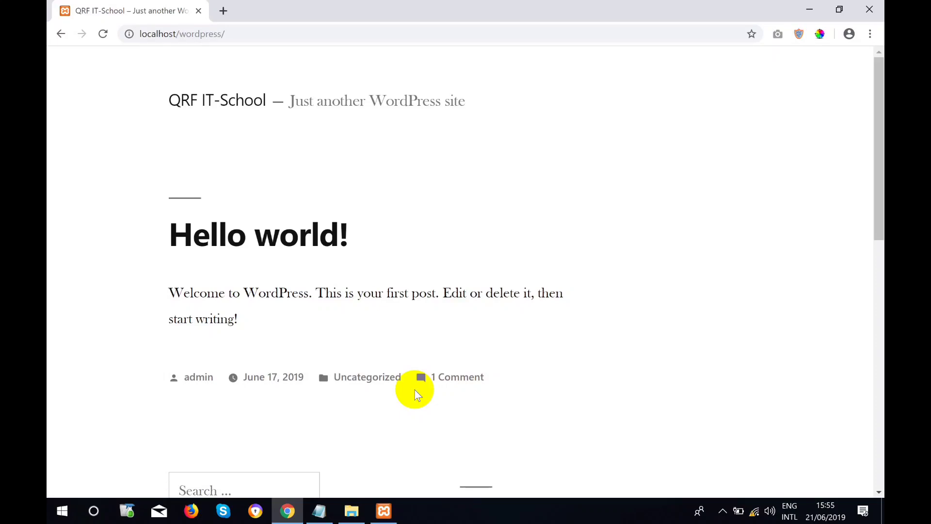
left_click(332, 33)
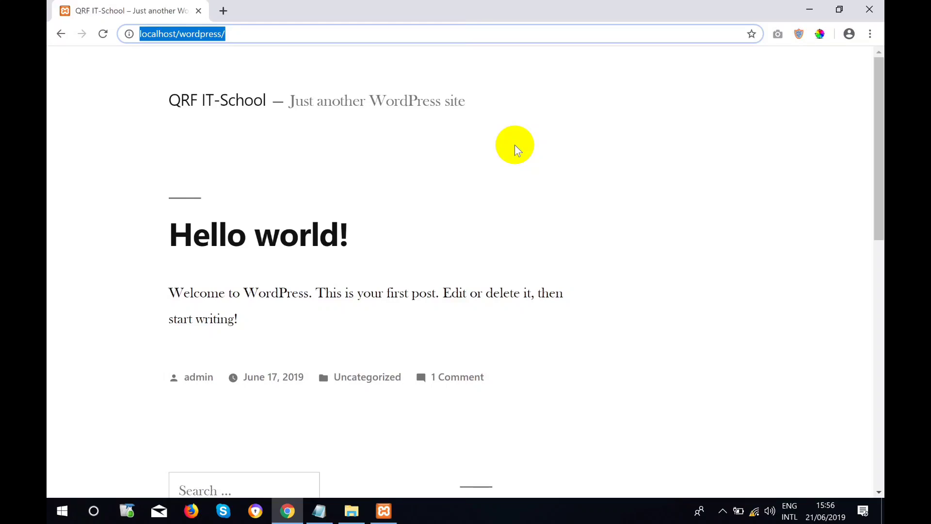
In a new tab, go to the copied site address with admin appended to reach the login page.
left_click(223, 11)
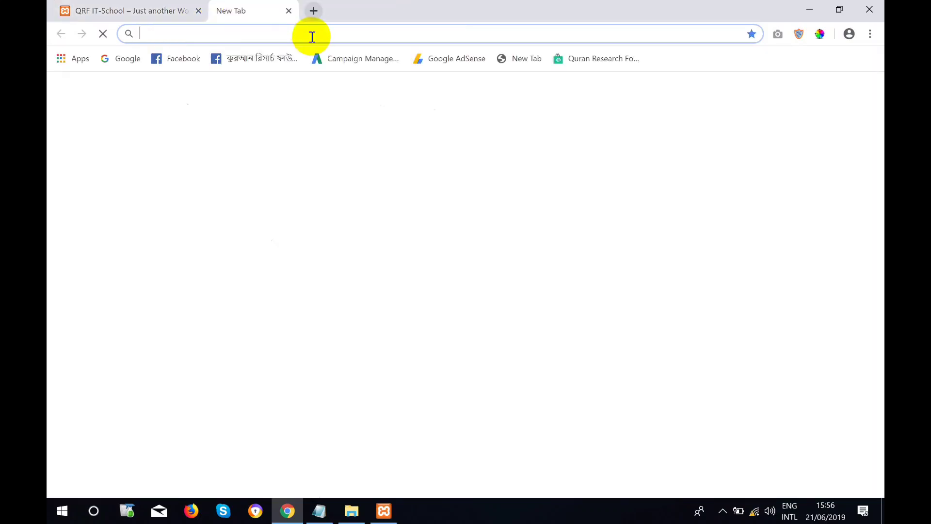
left_click(186, 10)
key("ctrl+c")
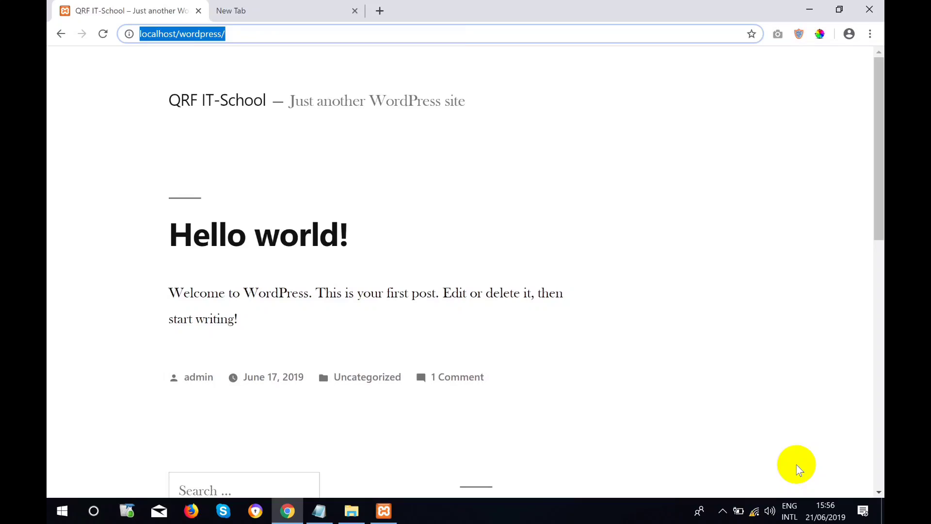
left_click(235, 8)
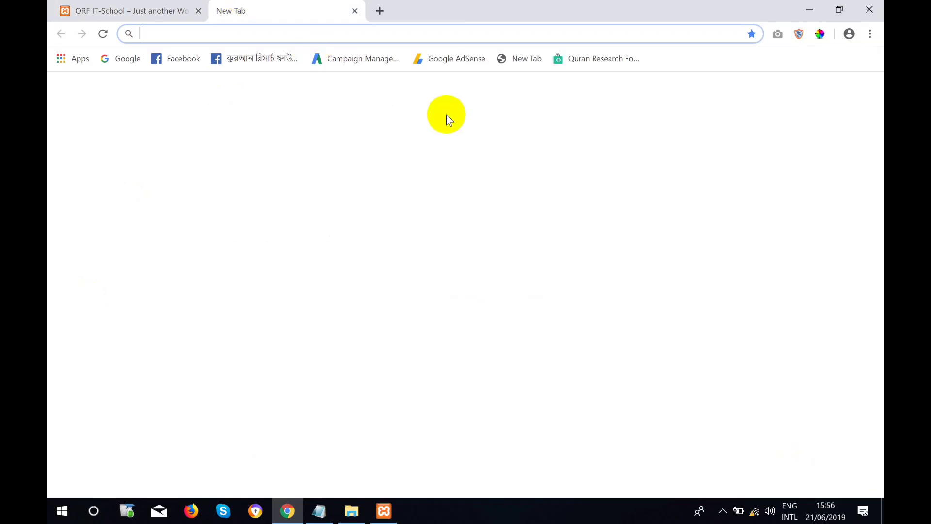
key("ctrl+v")
type("ad")
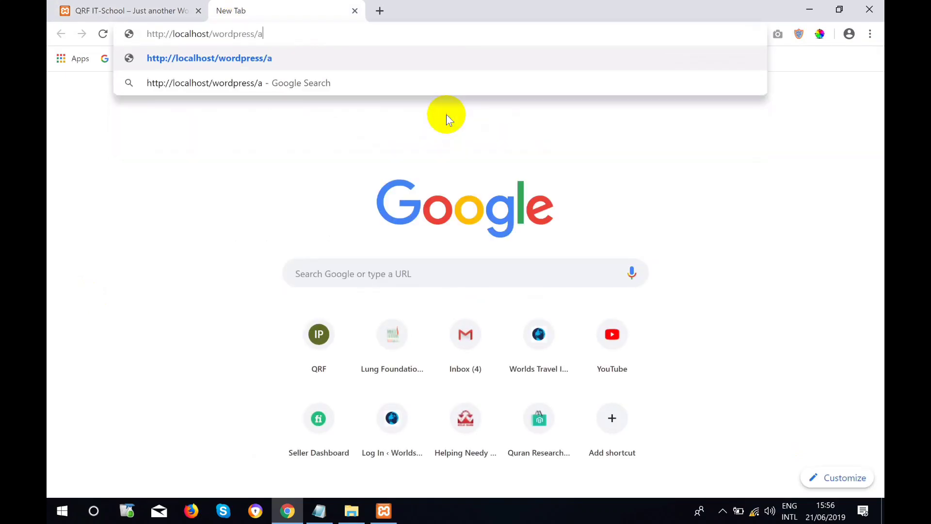
key("BackSpace")
key("BackSpace")
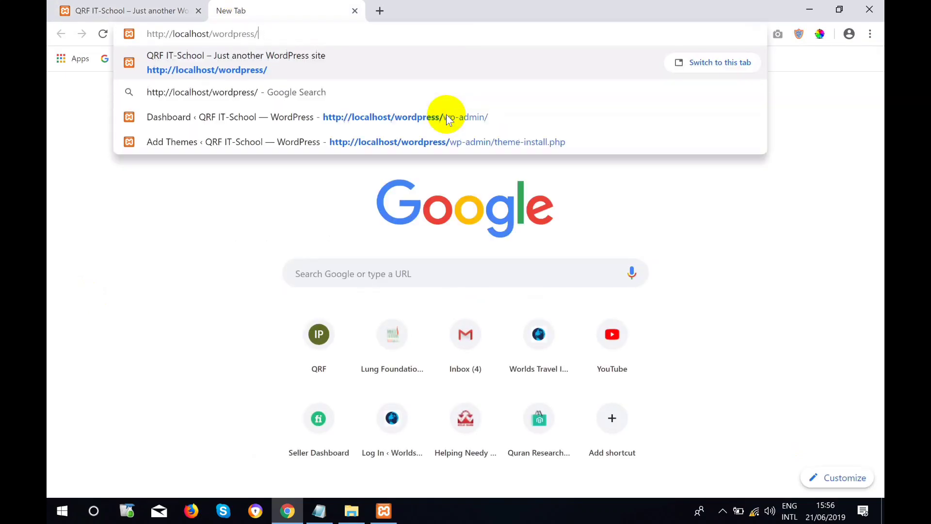
type("admin")
key("Return")
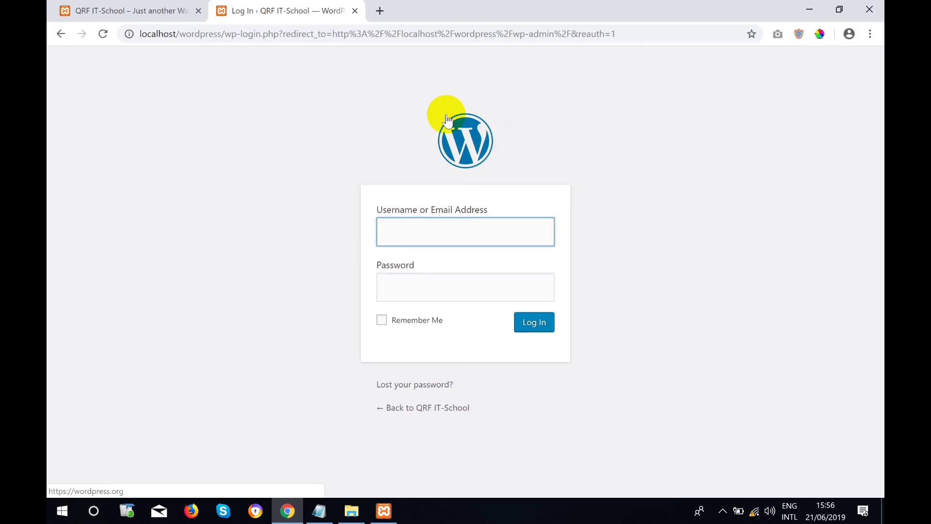
Enter the admin username and the account password, then submit the login form.
type("admi")
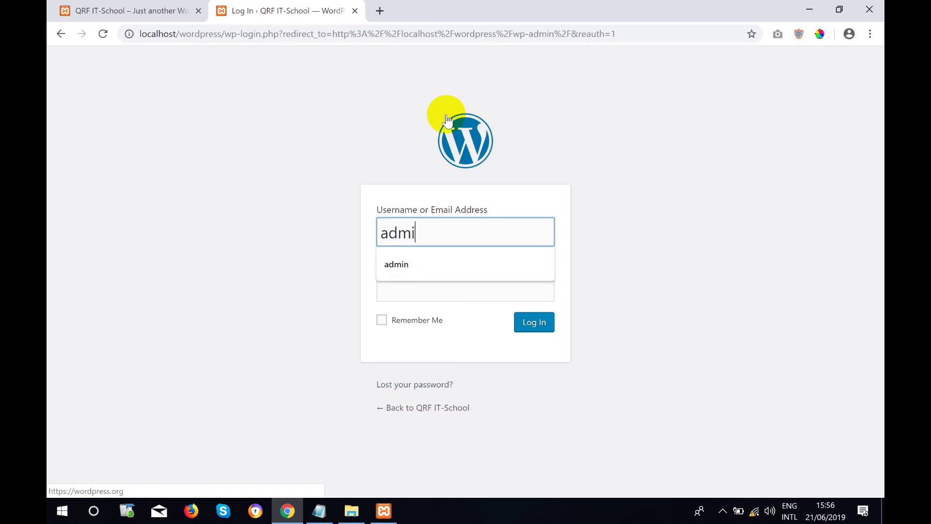
type("n")
key("Tab")
type("ad")
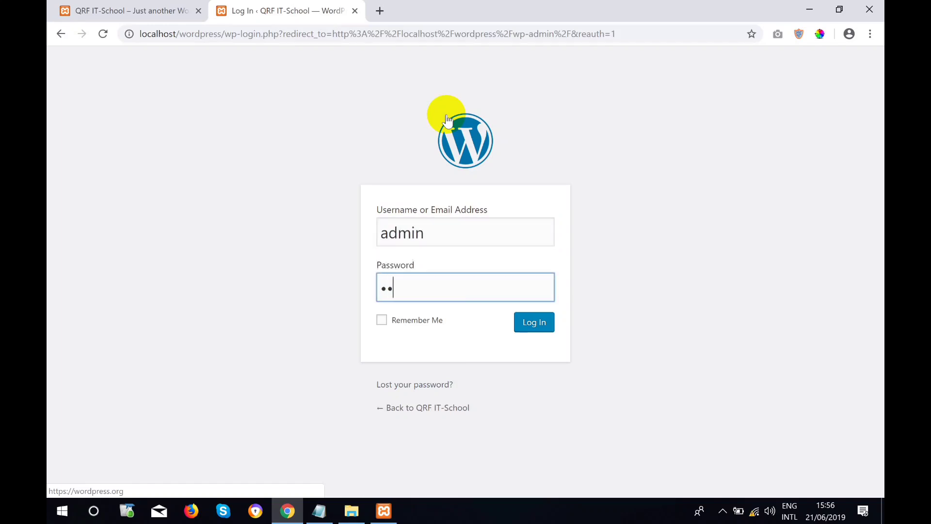
type("min1234")
key("Return")
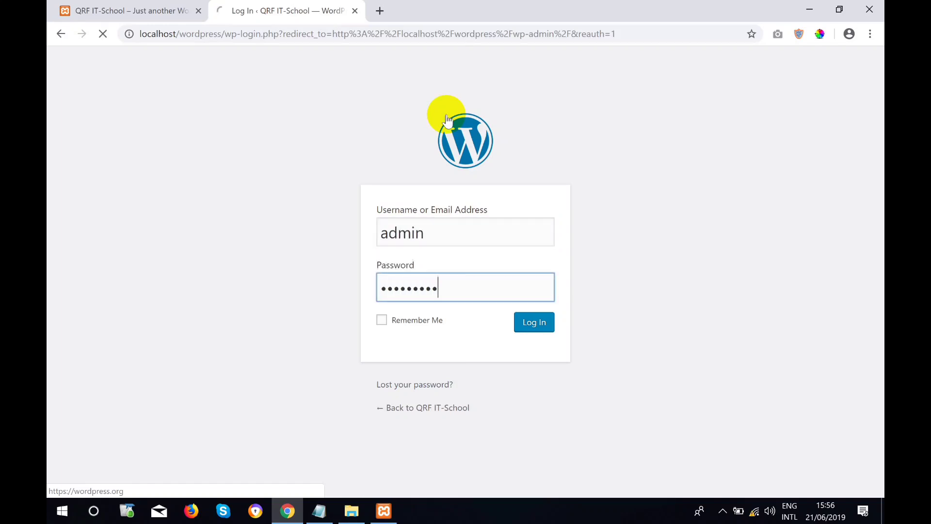
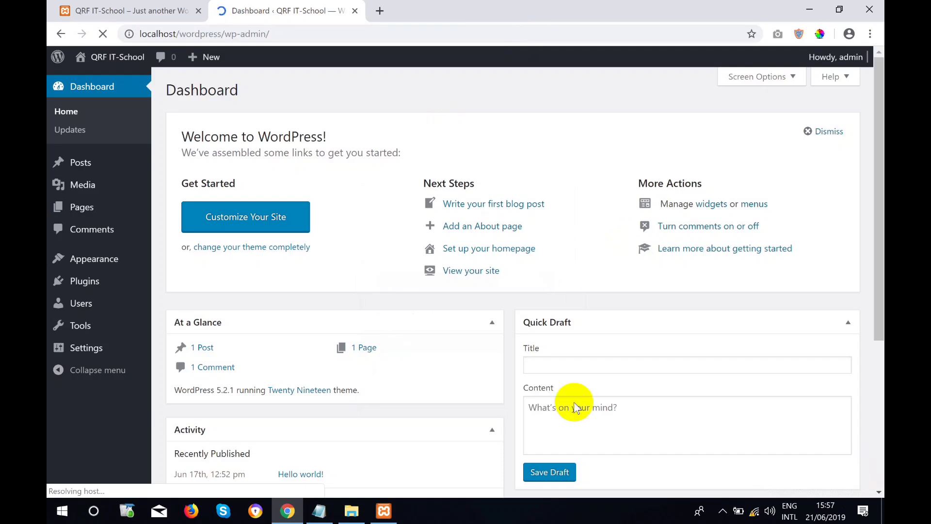
Open the Add Themes page from Appearance > Themes > Add New.
left_click(97, 262)
mouse_move(97, 261)
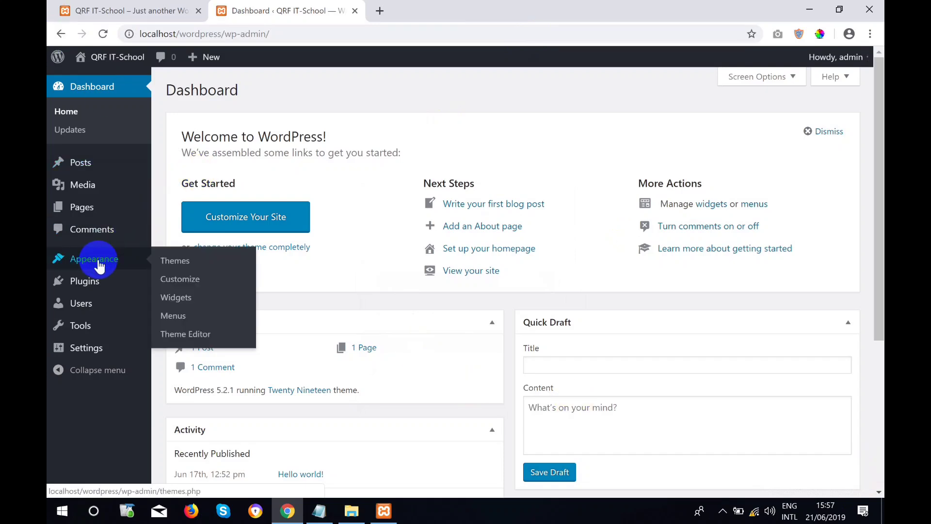
left_click(189, 267)
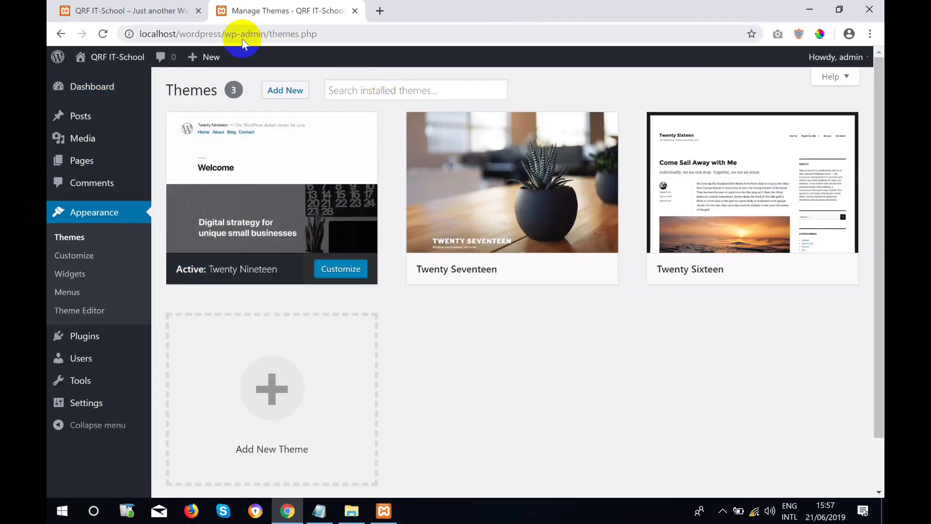
left_click(278, 97)
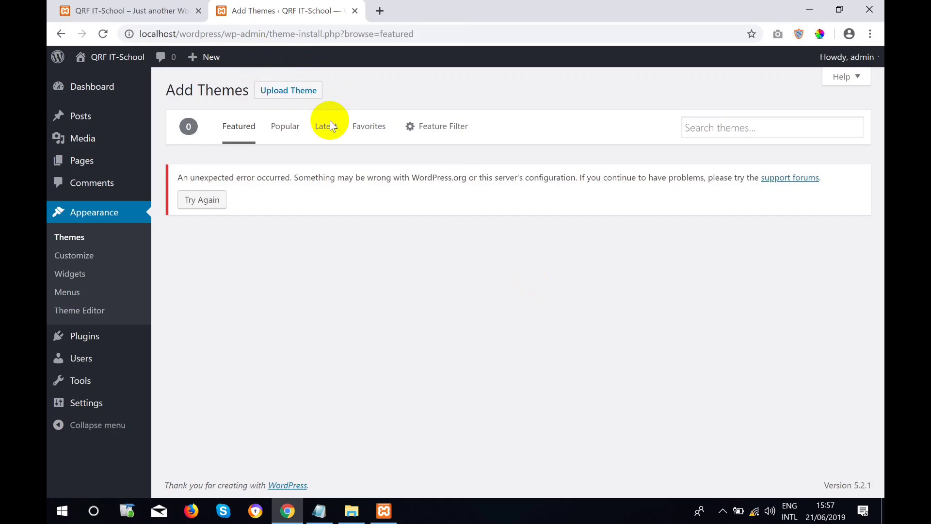
Minimise the open windows and browse QRF Computor > Pendrive (D:) > Class - 21.06.2019.
left_click(808, 10)
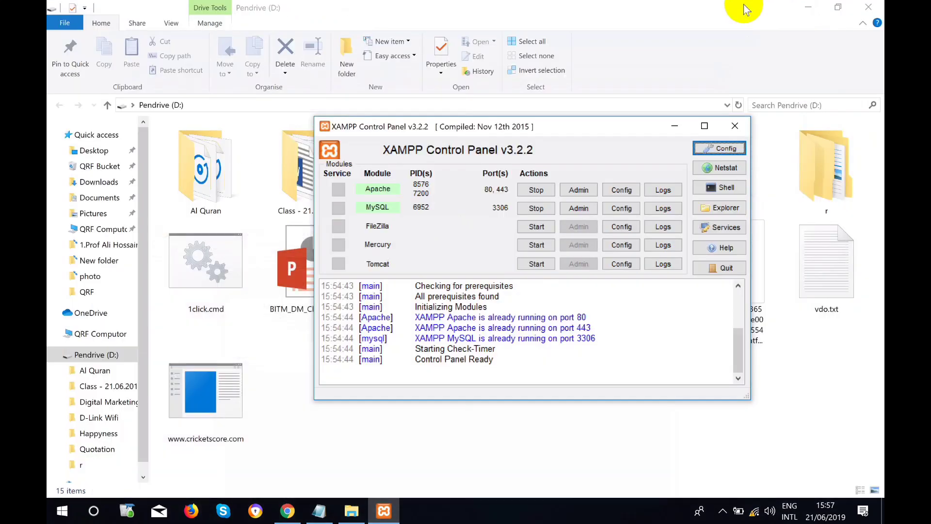
left_click(674, 126)
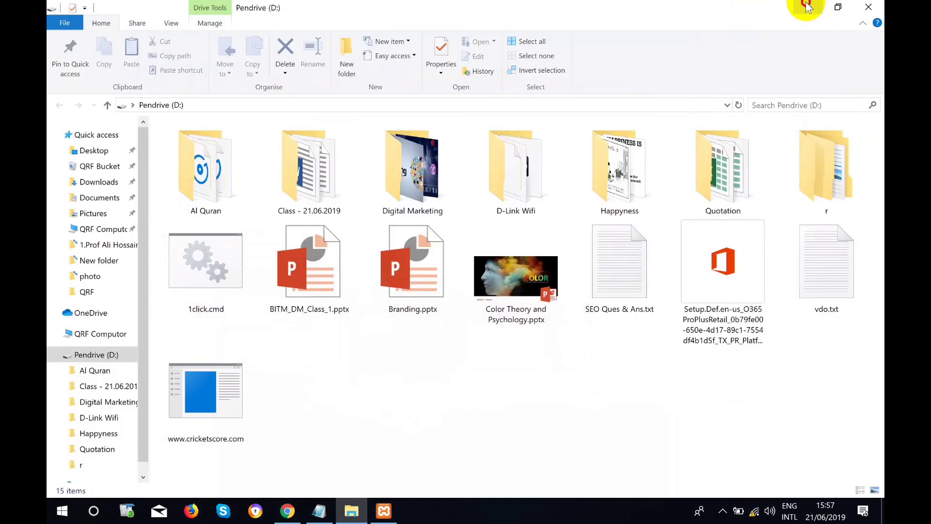
left_click(808, 7)
left_click(72, 27)
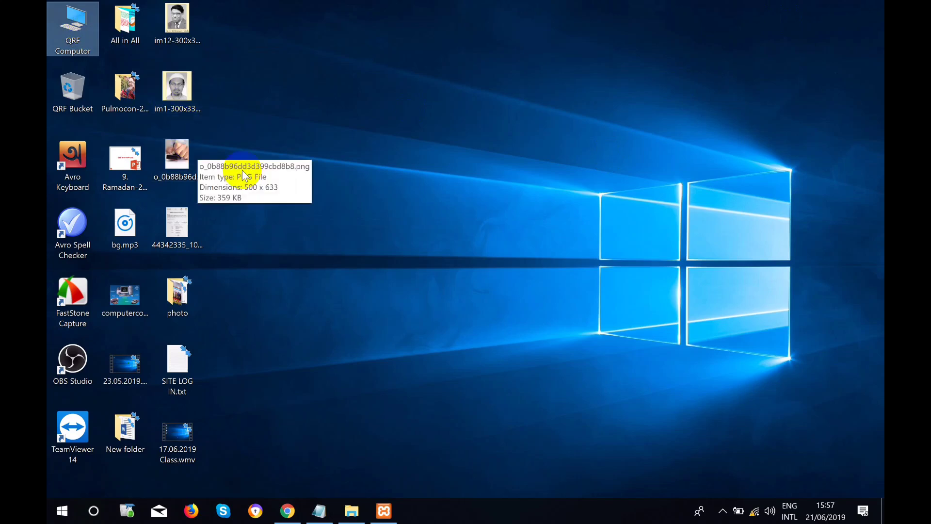
key("Return")
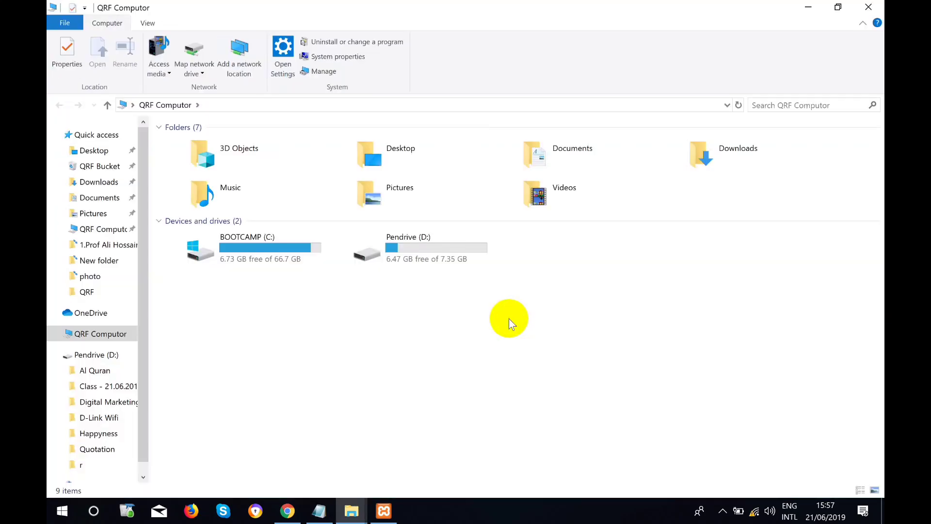
left_click(424, 263)
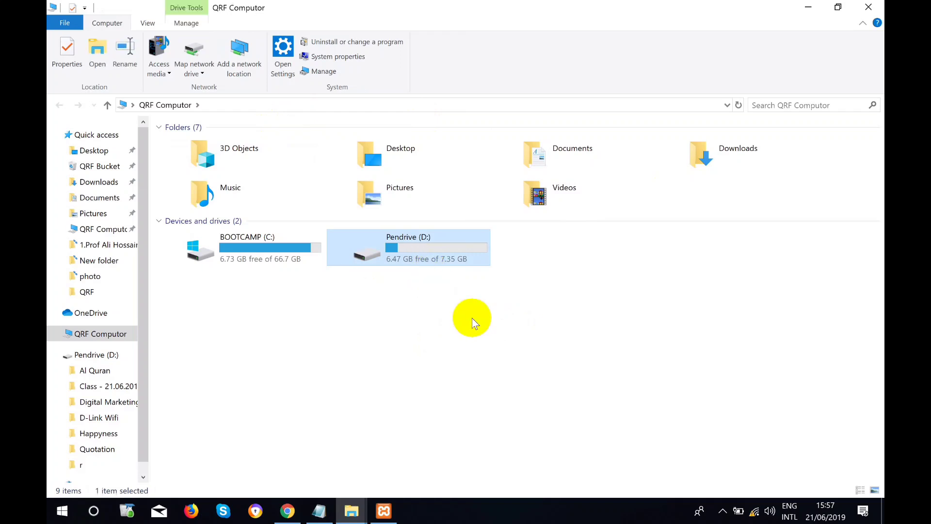
key("Return")
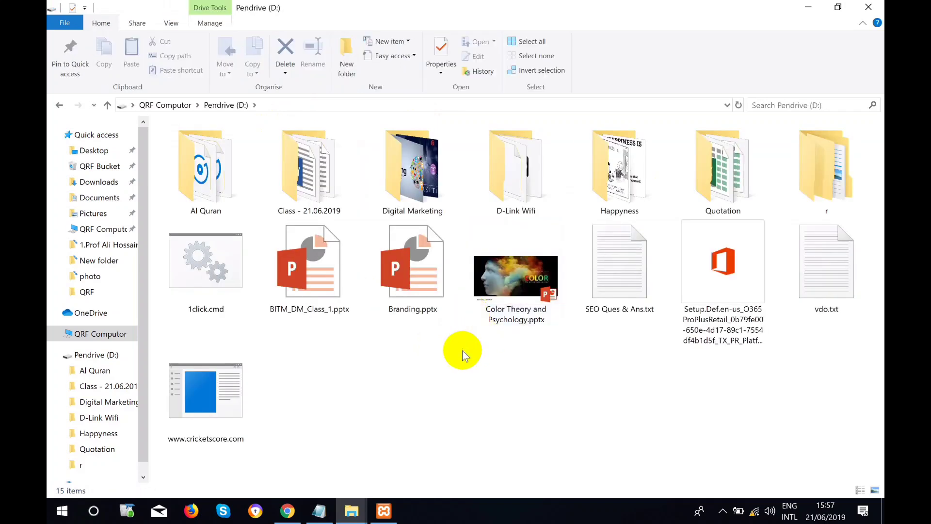
left_click(296, 184)
key("Return")
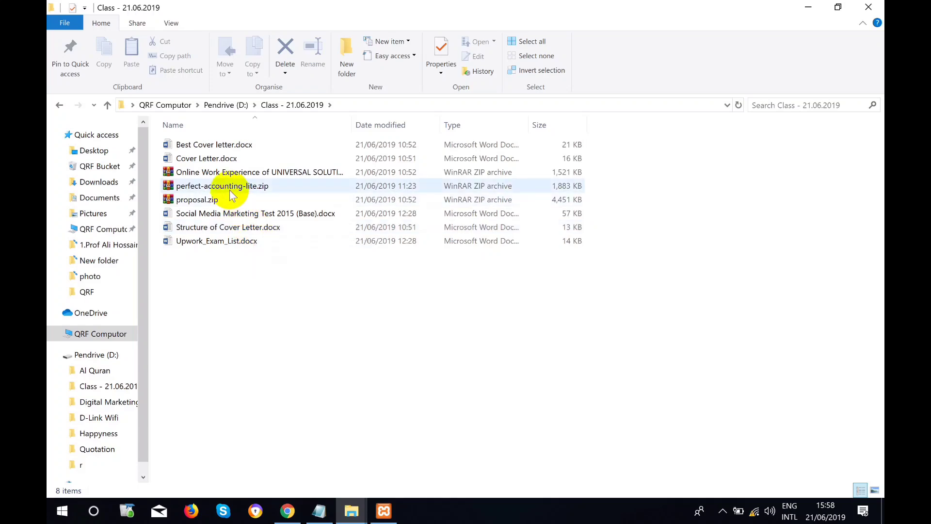
Select perfect-accounting-lite.zip in the class folder, dismissing a system notification.
left_click(198, 185)
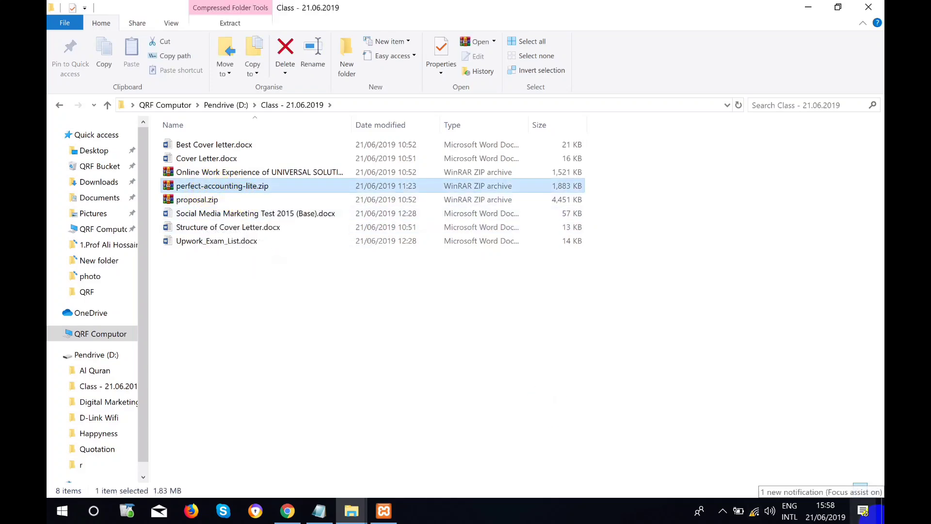
left_click(875, 519)
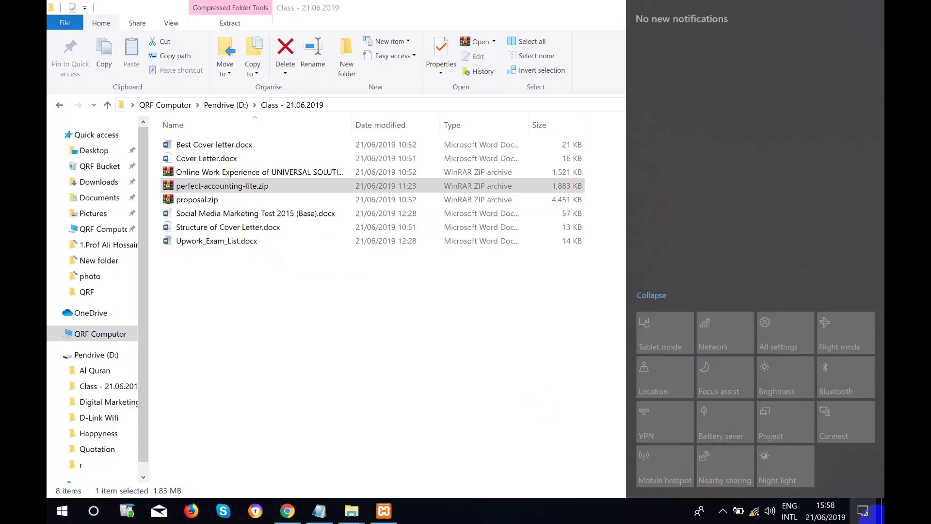
left_click(875, 519)
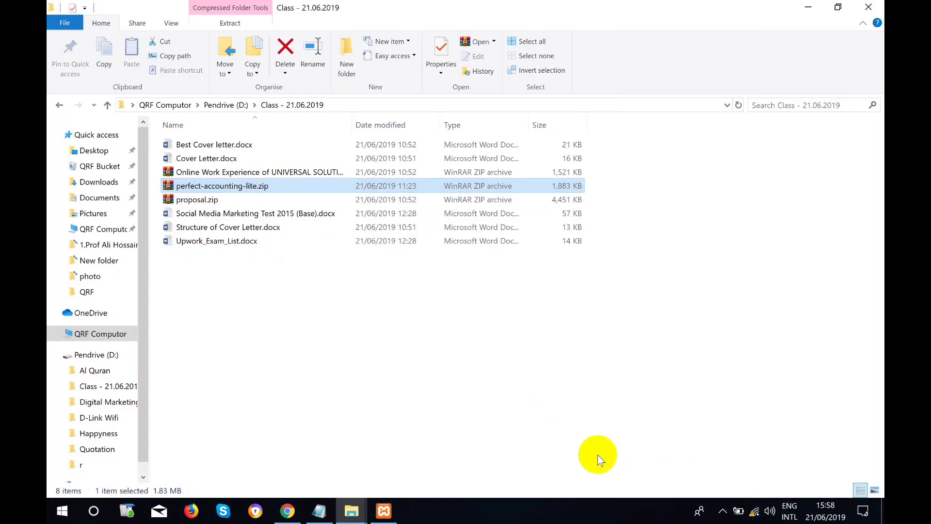
left_click(415, 318)
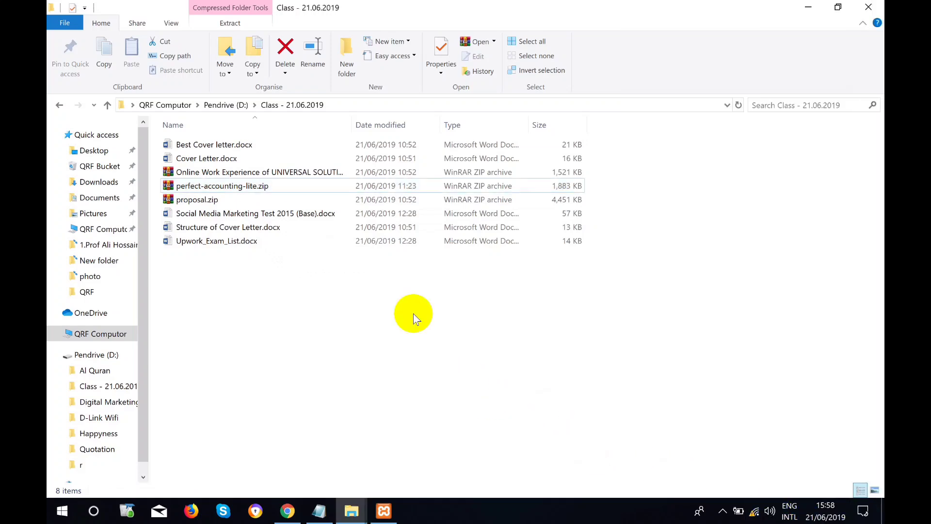
left_click(264, 186)
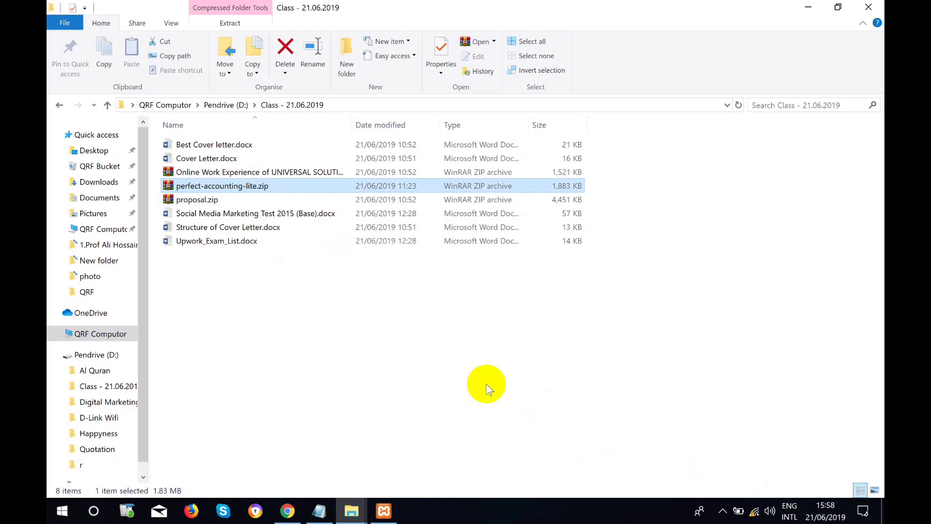
Create a desktop folder named 'Wordpress' and open it.
left_click(808, 6)
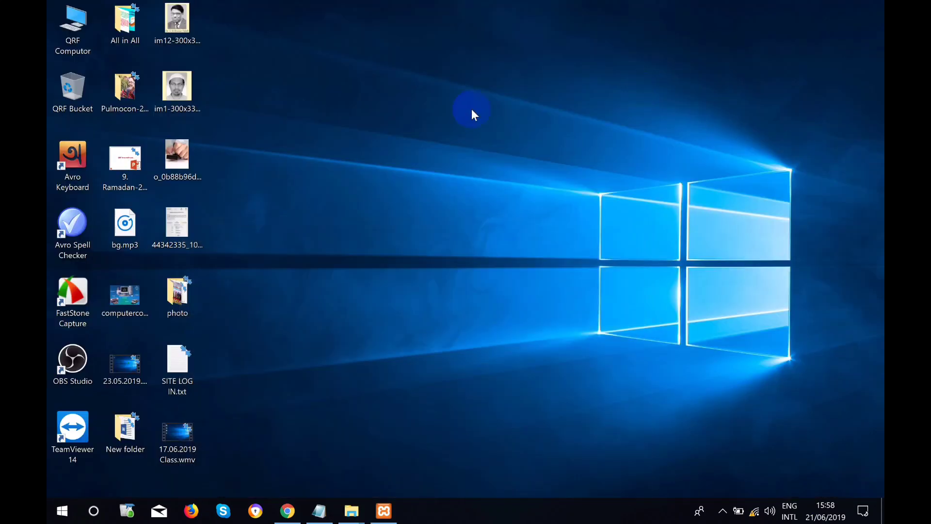
right_click(442, 125)
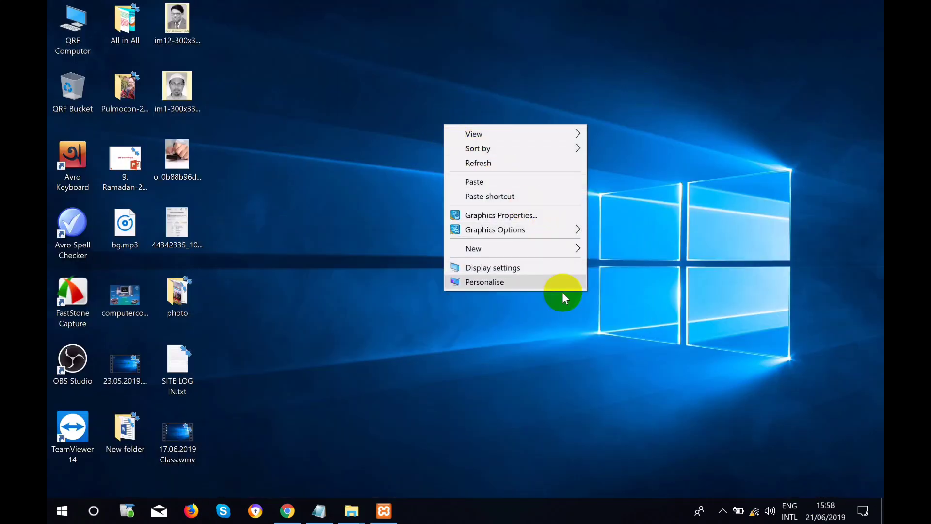
mouse_move(552, 260)
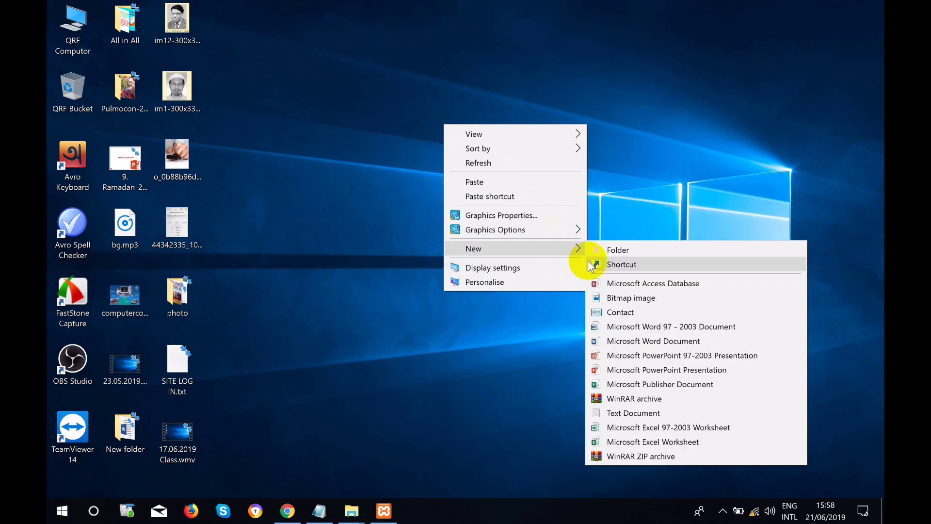
left_click(611, 251)
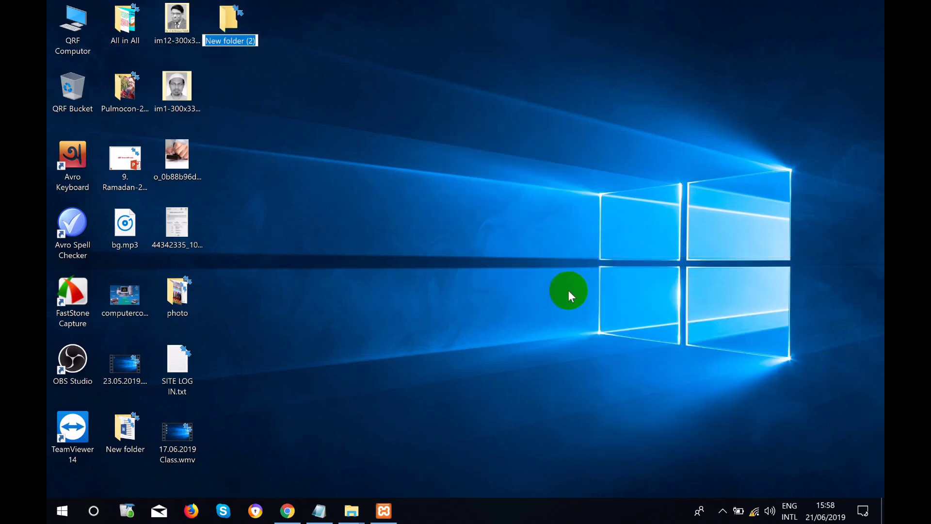
type("Word")
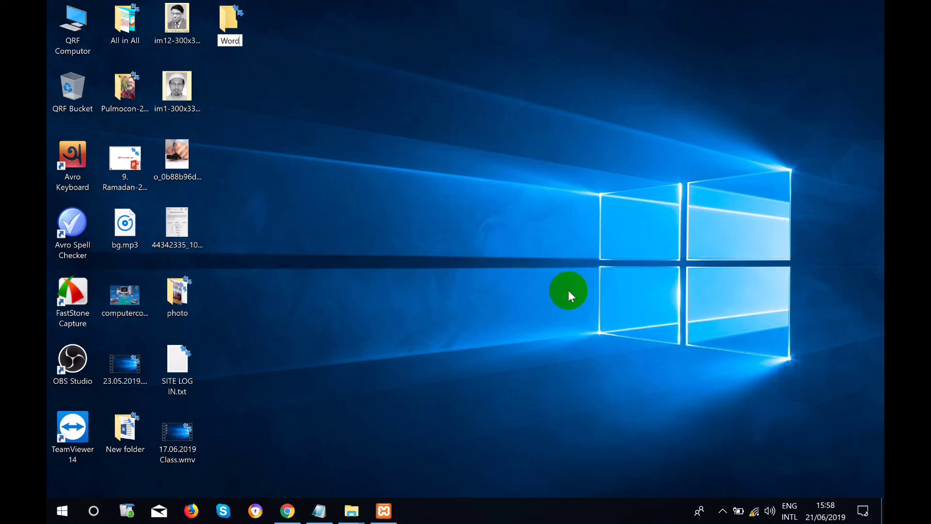
type("press")
key("Return")
double_click(230, 21)
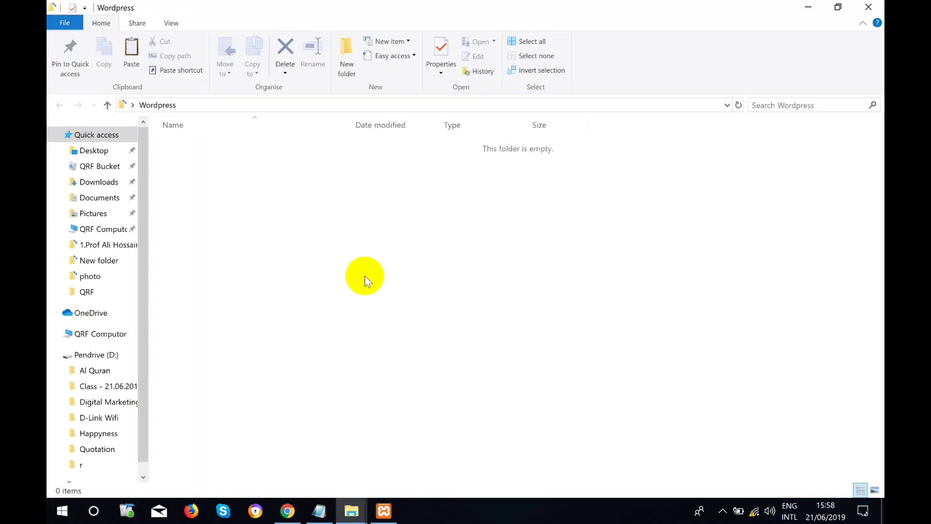
Paste perfect-accounting-lite.zip into the empty Wordpress folder.
right_click(360, 212)
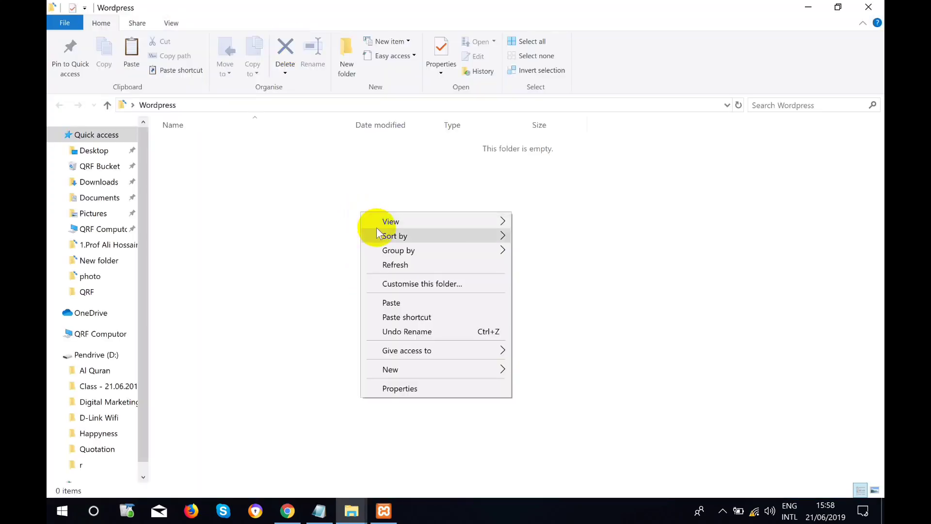
left_click(419, 303)
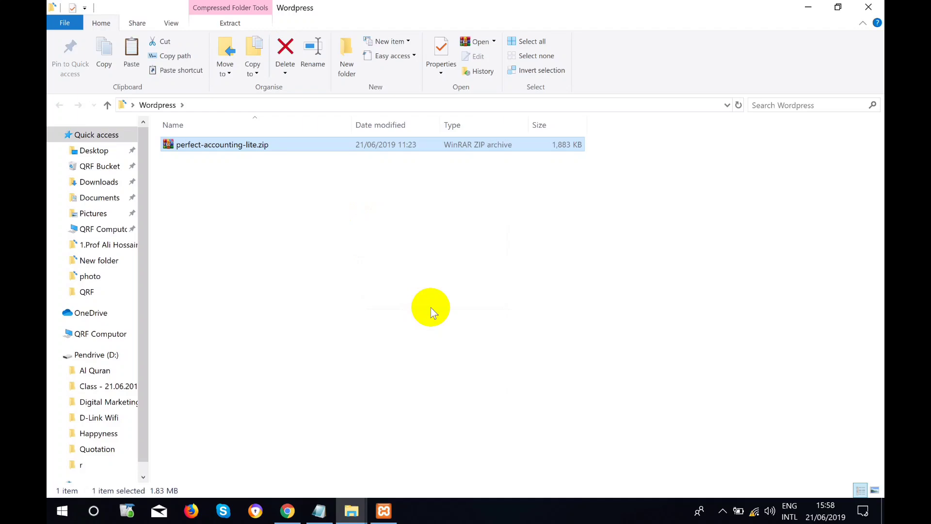
left_click(374, 290)
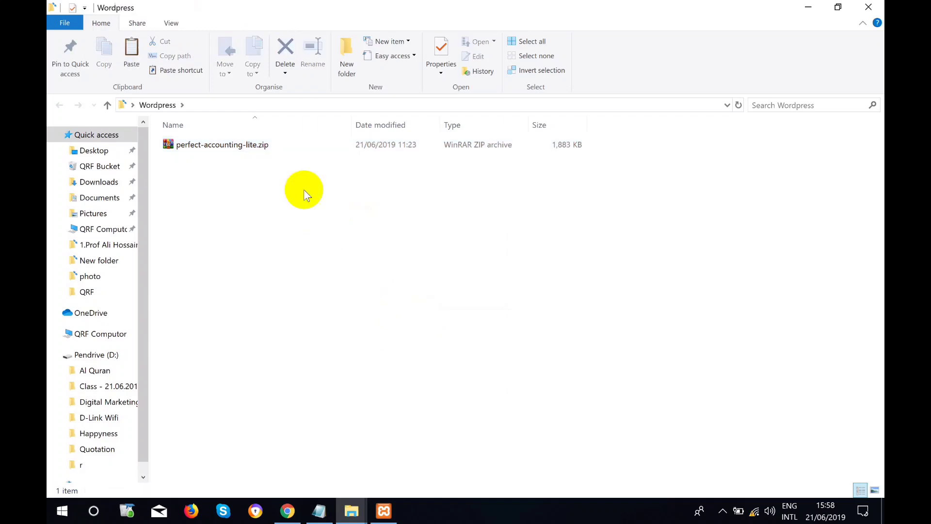
Extract the zip here and open the extracted perfect-accounting-lite folder.
left_click(251, 149)
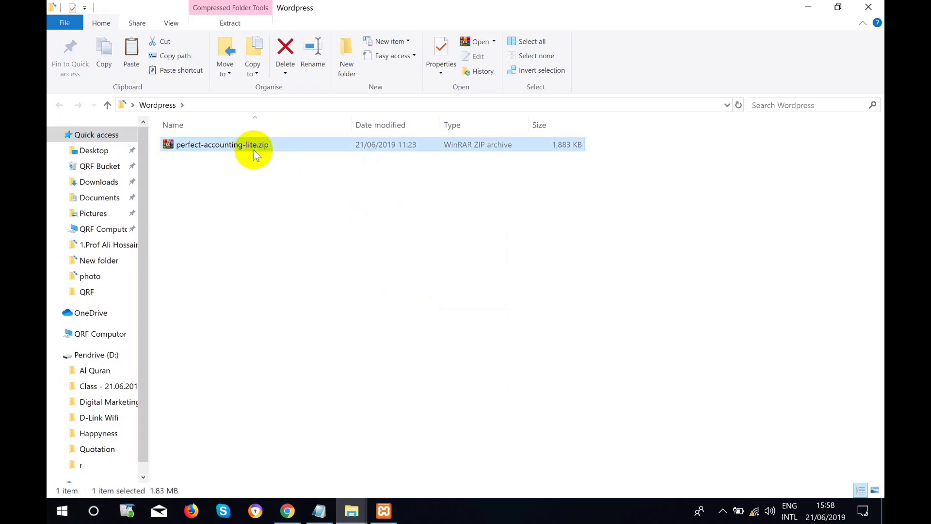
right_click(258, 145)
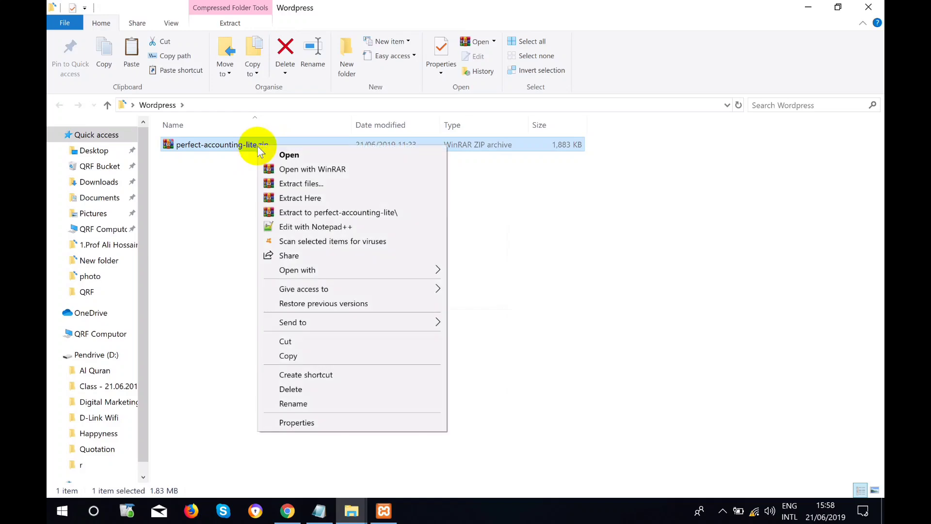
left_click(287, 198)
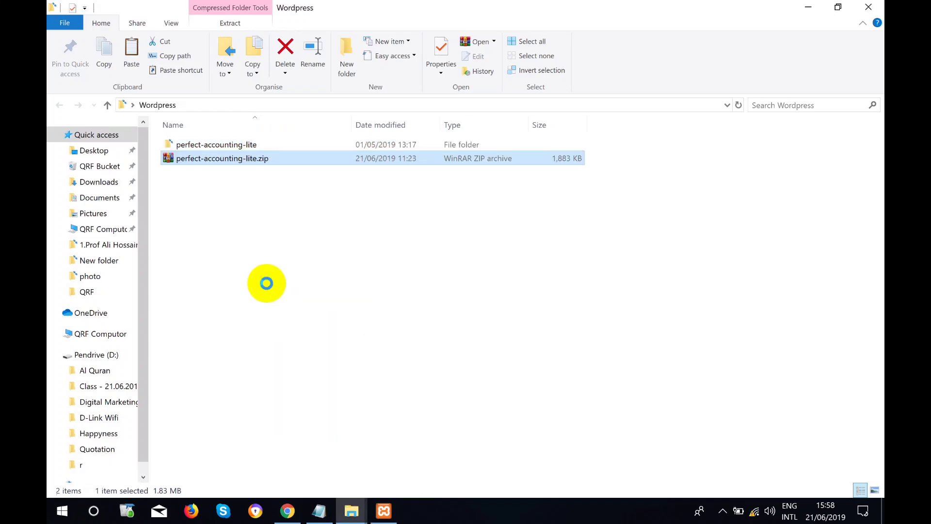
left_click(266, 146)
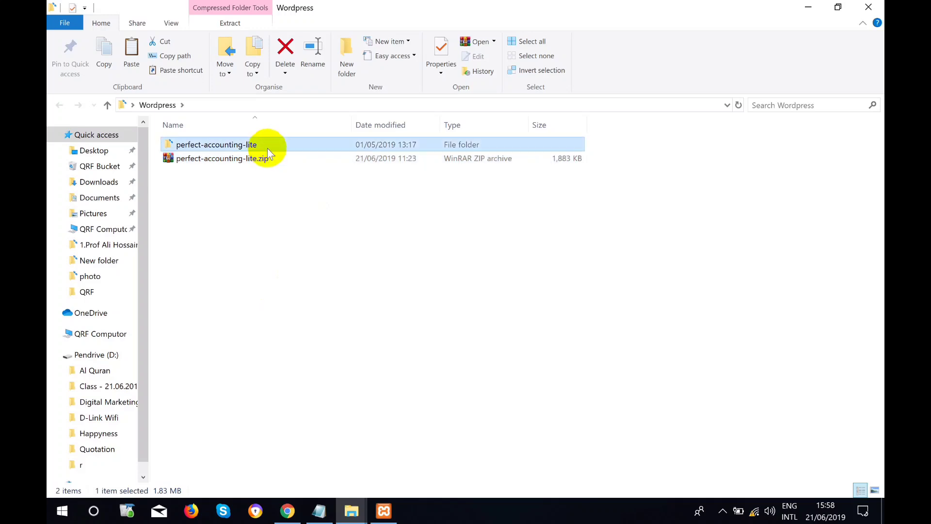
double_click(266, 149)
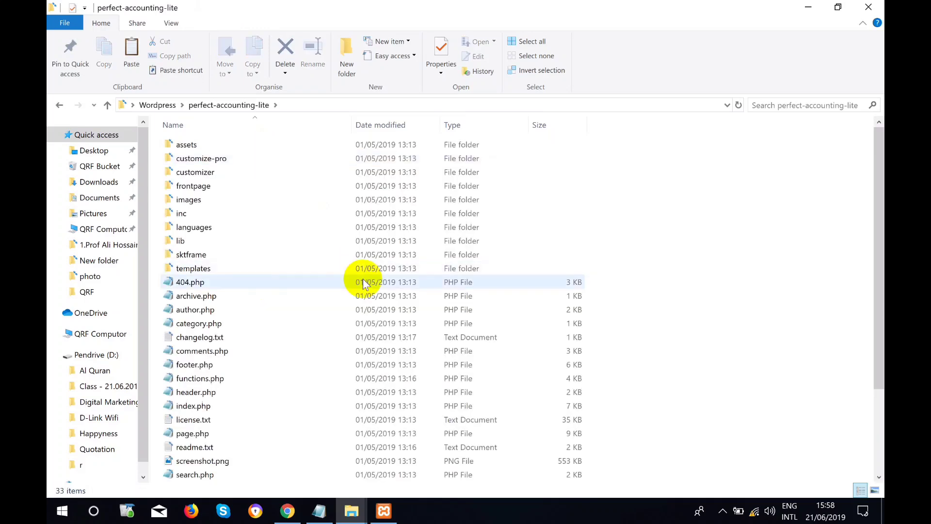
Scroll through the theme folder's assets, inc, templates and PHP files.
scroll(363, 173, "down", 1)
scroll(457, 344, "down", 3)
scroll(459, 352, "up", 4)
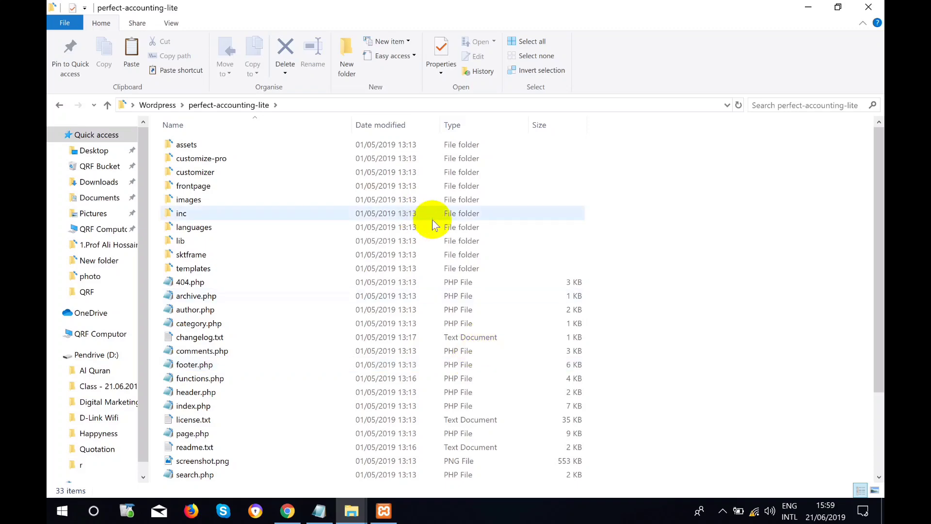
scroll(458, 297, "down", 2)
scroll(449, 439, "up", 2)
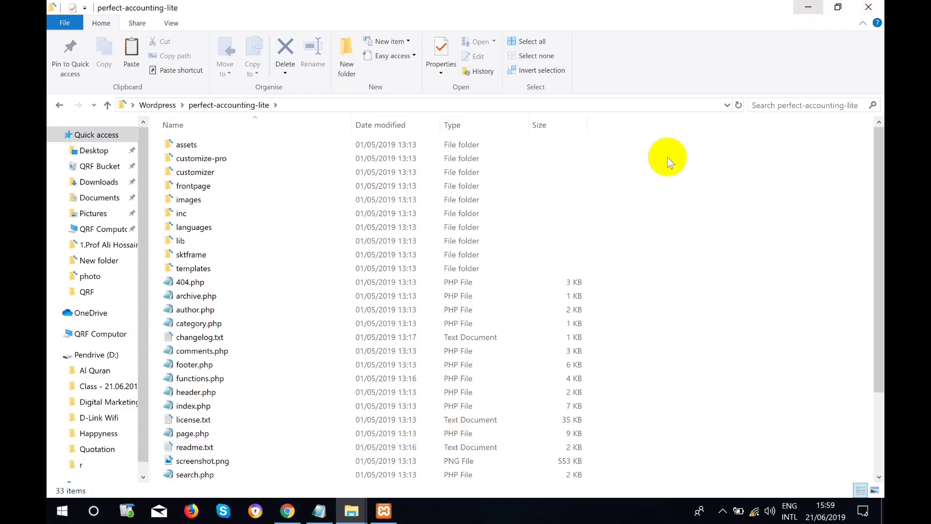
Return to the Add Themes page and show the Upload Theme form.
left_click(287, 510)
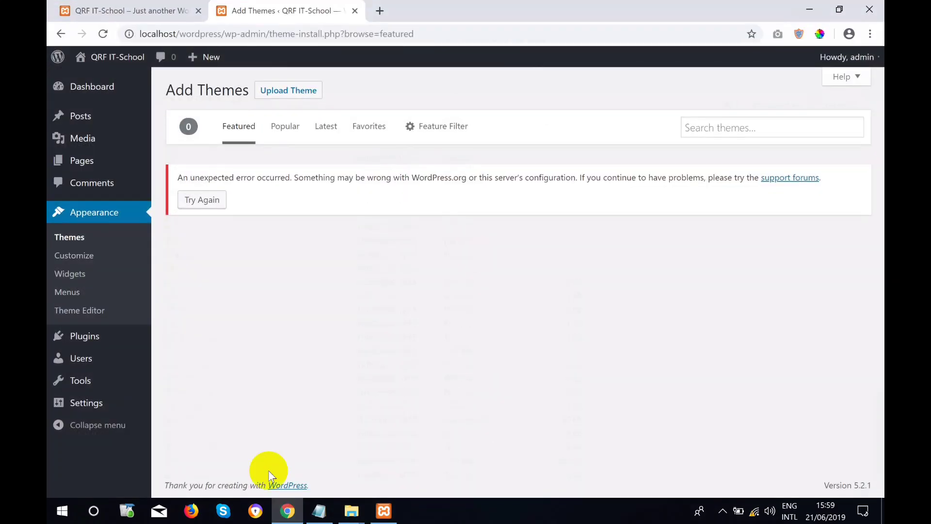
left_click(265, 91)
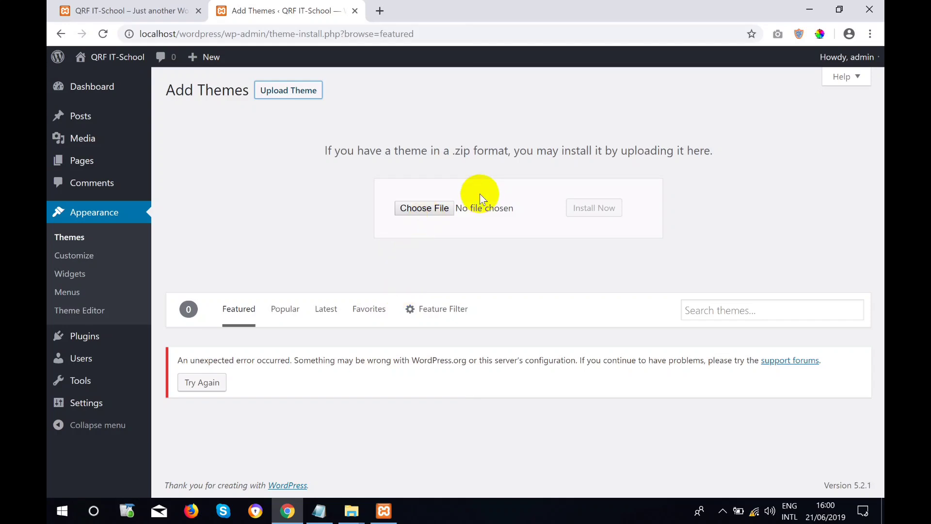
Choose perfect-accounting-lite.zip from the desktop Wordpress folder as the theme upload file.
left_click(427, 212)
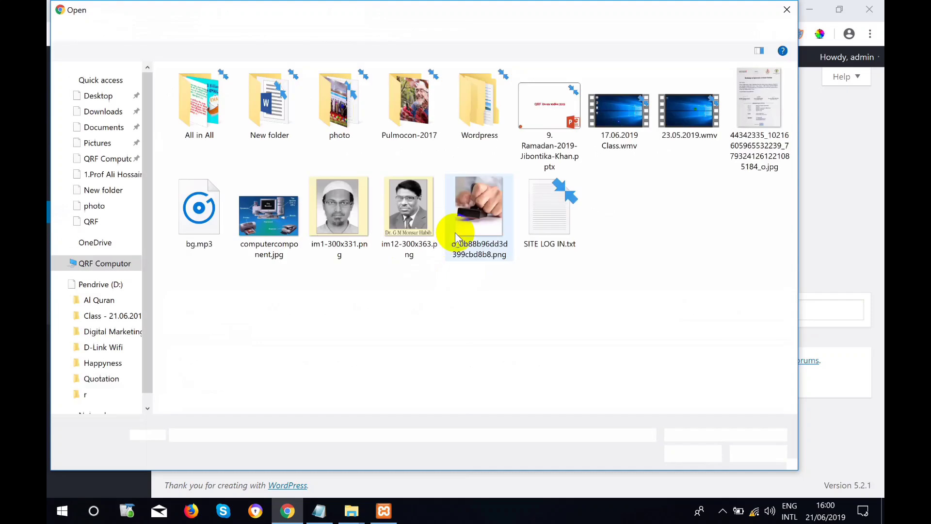
left_click(480, 130)
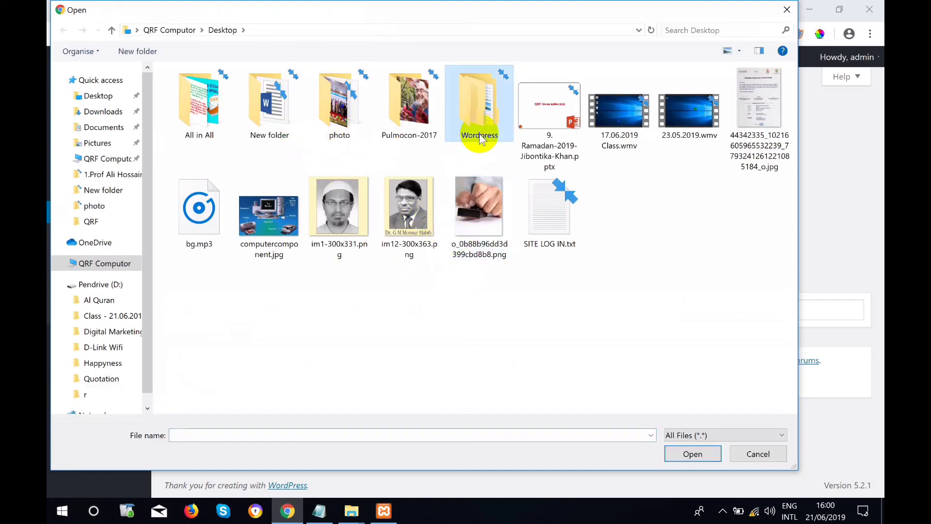
double_click(479, 135)
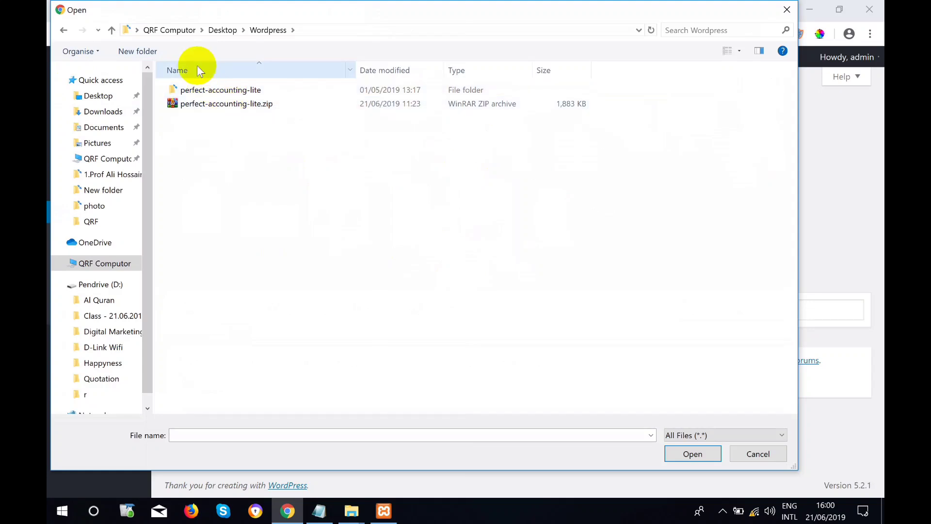
left_click(214, 89)
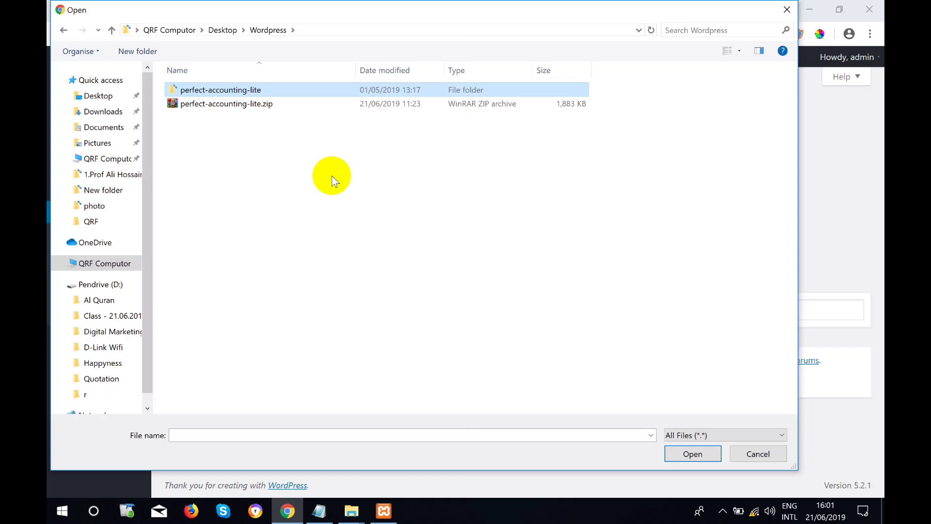
left_click(232, 105)
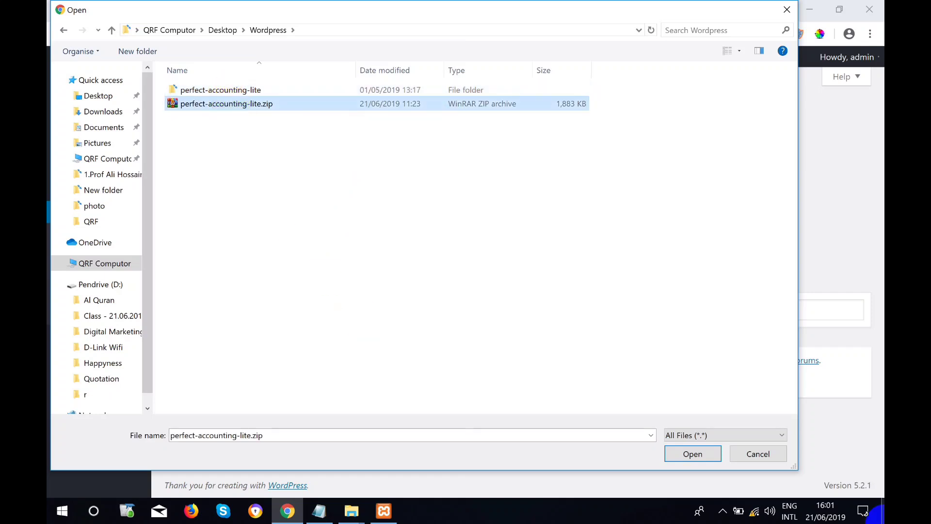
left_click(693, 454)
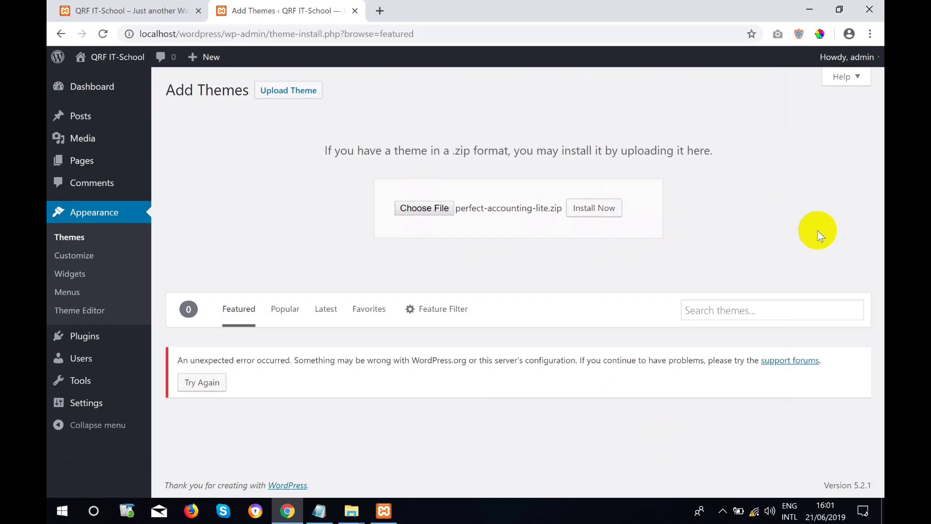
Install the uploaded perfect-accounting-lite.zip theme.
left_click(595, 208)
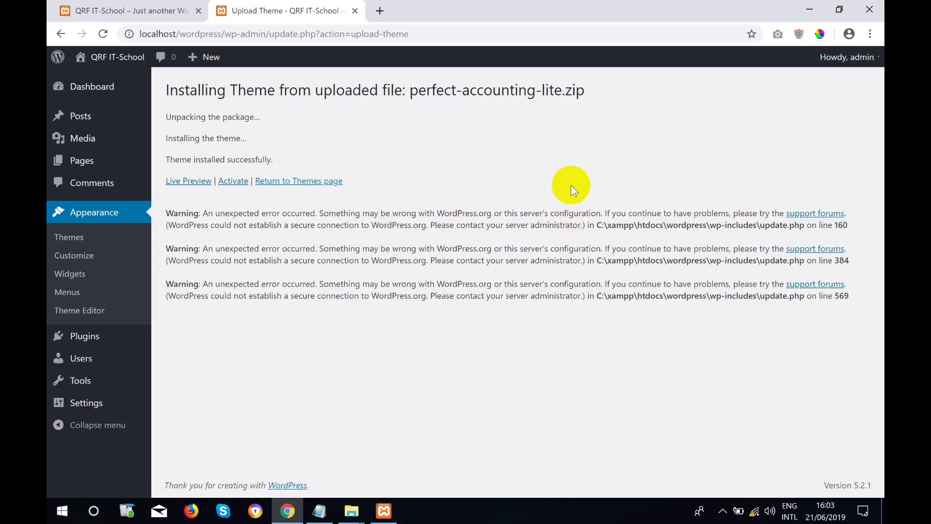
Activate the newly installed Perfect Accounting Lite theme.
left_click(234, 183)
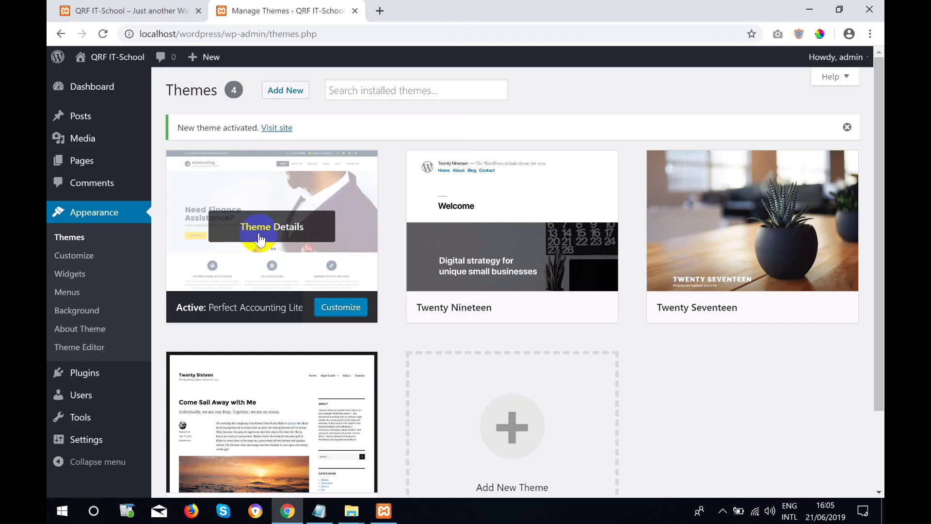
Open Visit Site in a new tab and scroll through the accounting-themed front page.
mouse_move(131, 57)
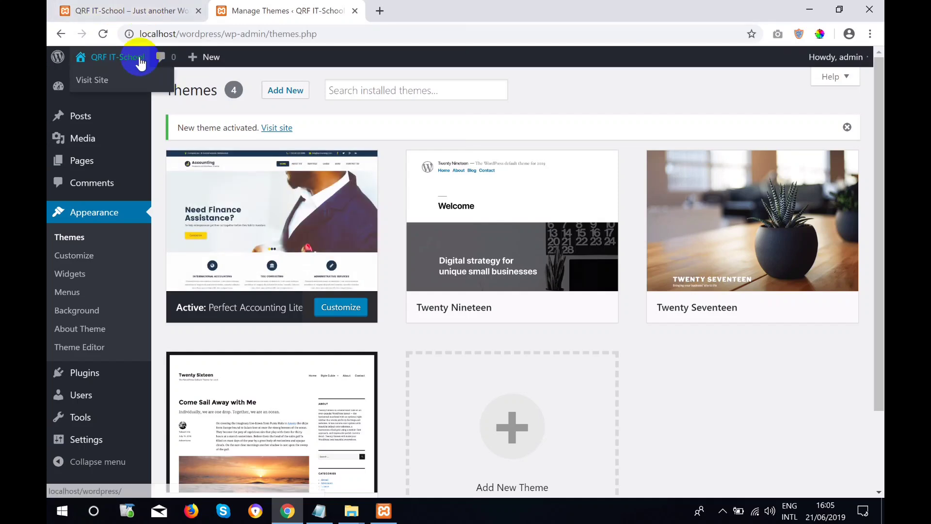
right_click(103, 83)
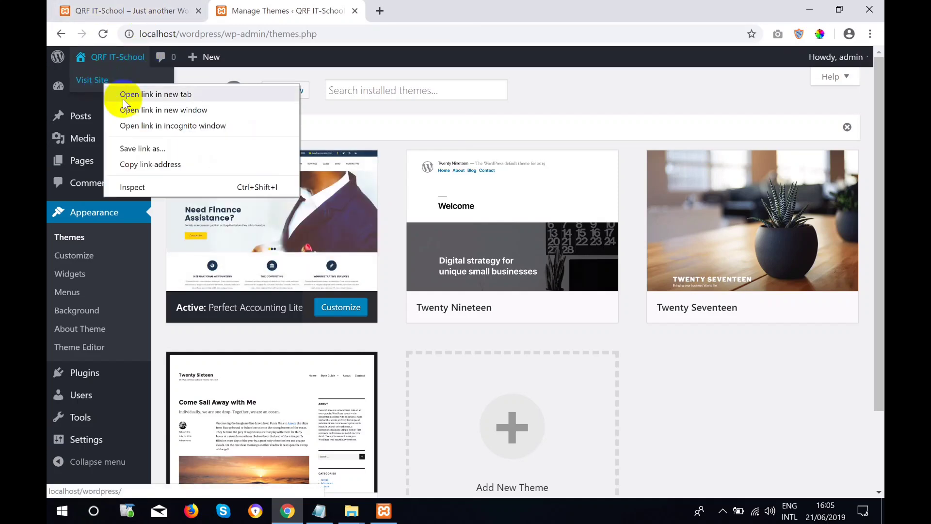
left_click(124, 95)
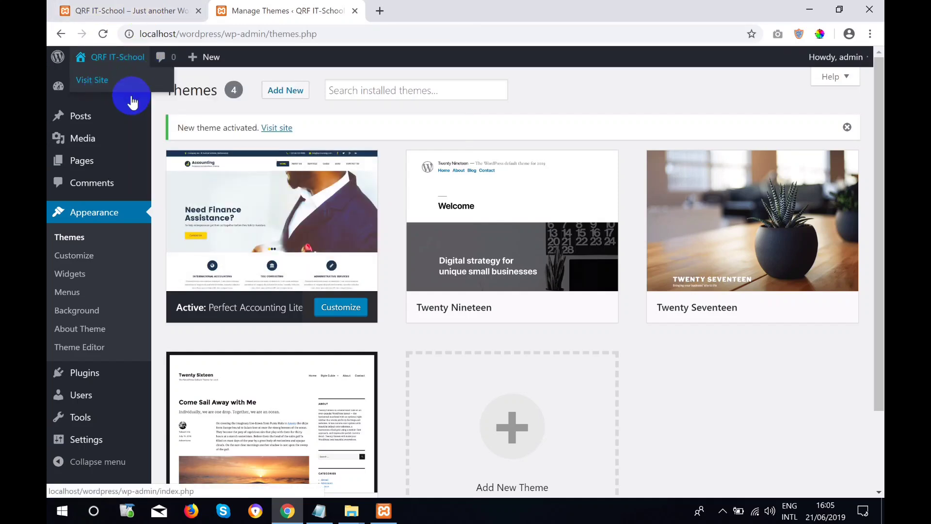
left_click(427, 7)
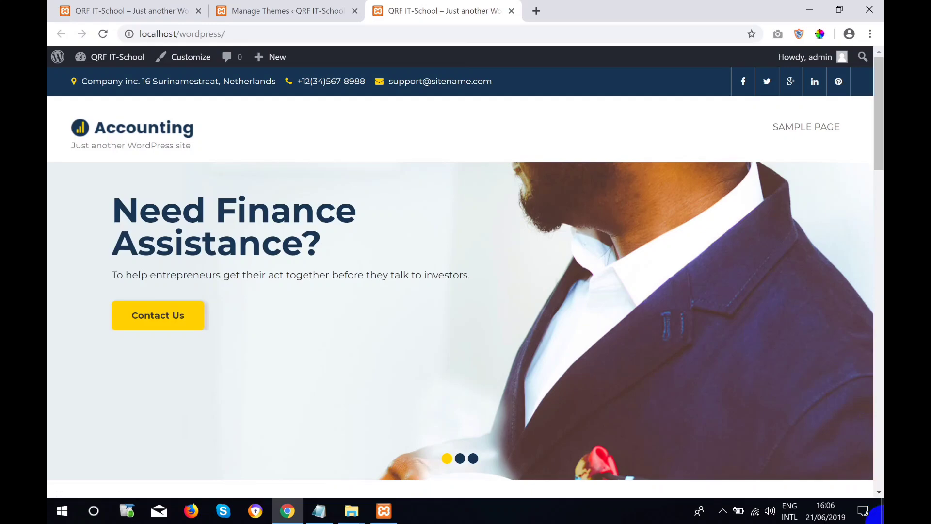
scroll(663, 185, "down", 10)
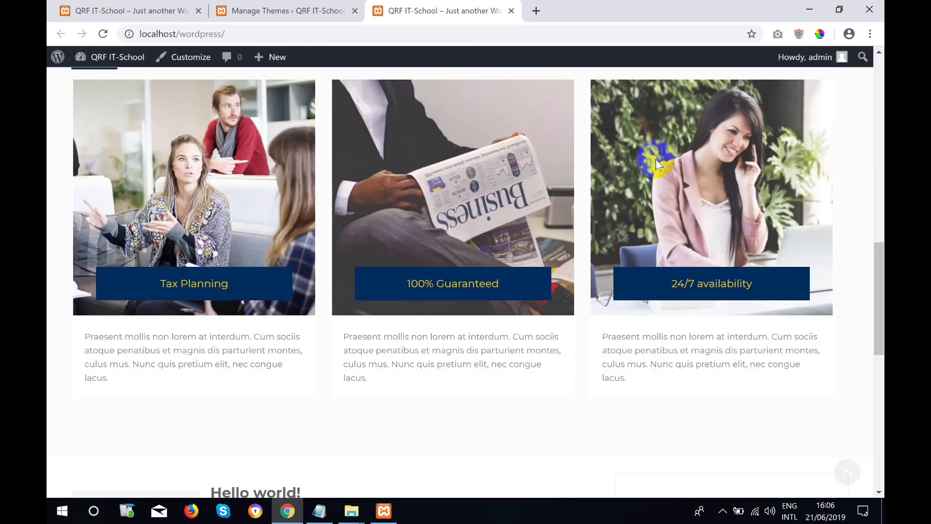
scroll(656, 159, "up", 15)
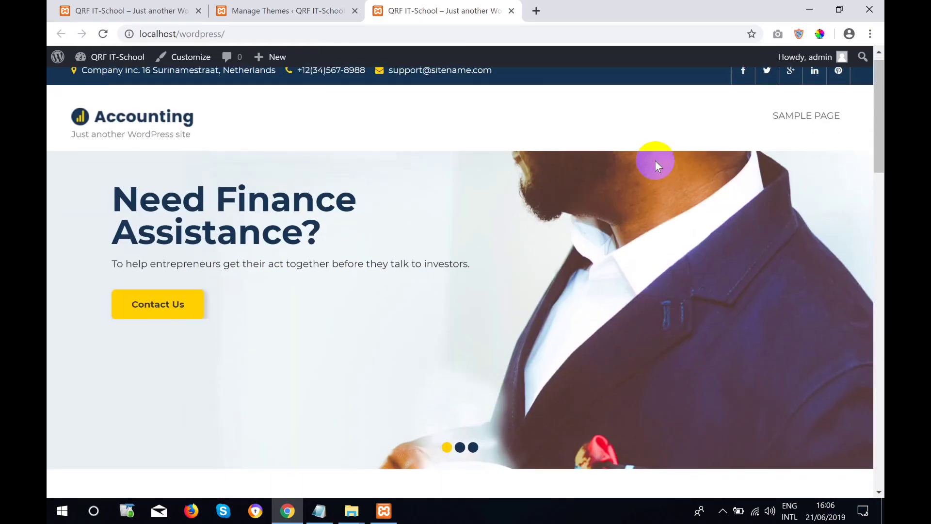
scroll(655, 160, "down", 20)
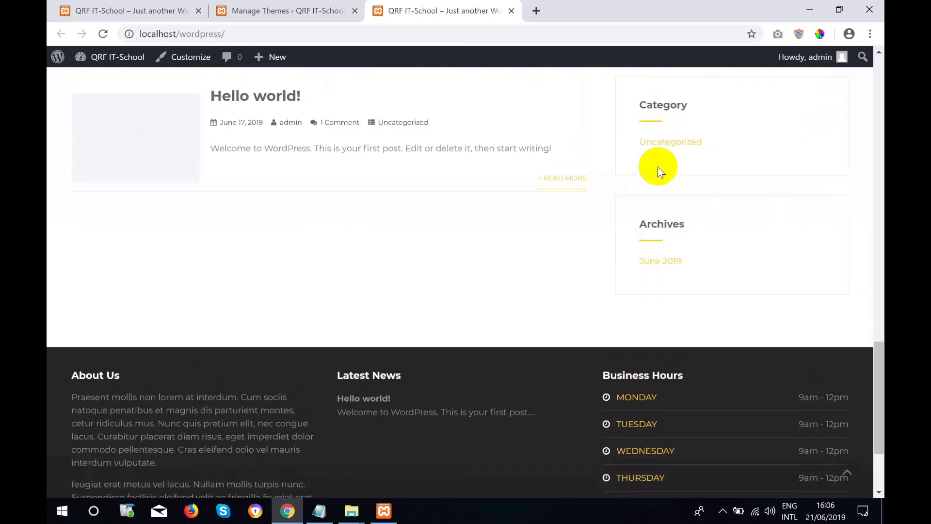
scroll(660, 166, "up", 20)
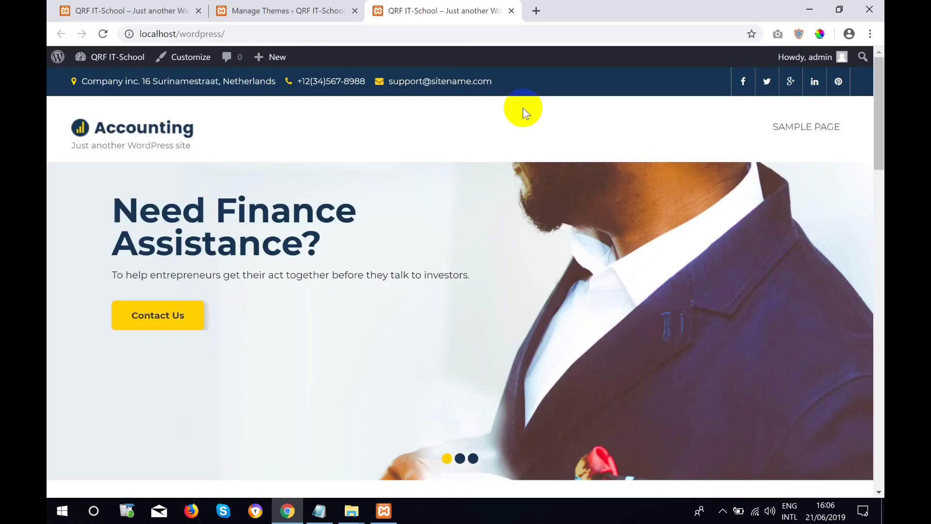
left_click(798, 140)
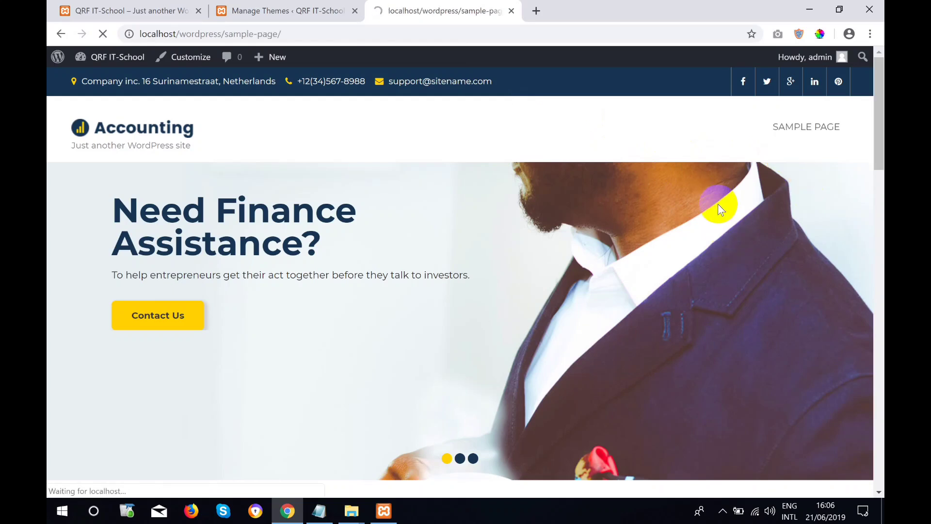
scroll(608, 267, "down", 2)
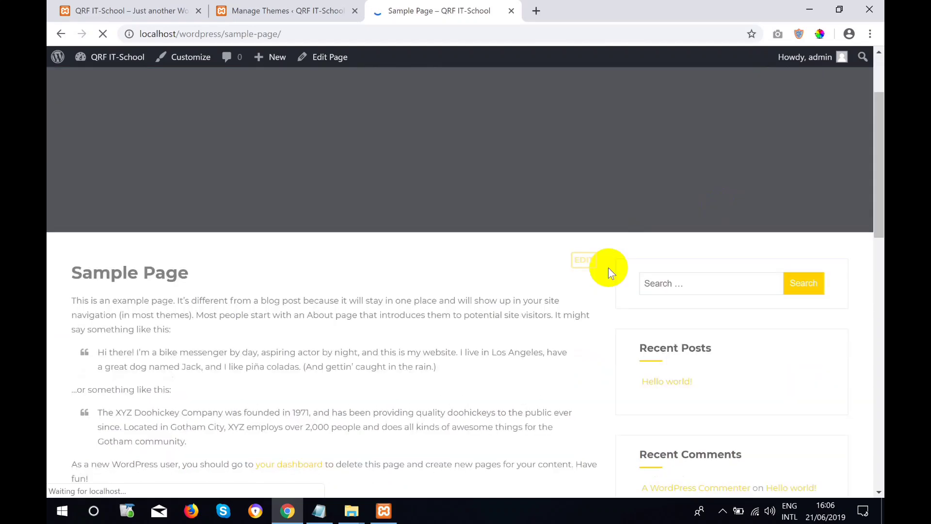
scroll(608, 267, "down", 10)
scroll(613, 273, "up", 15)
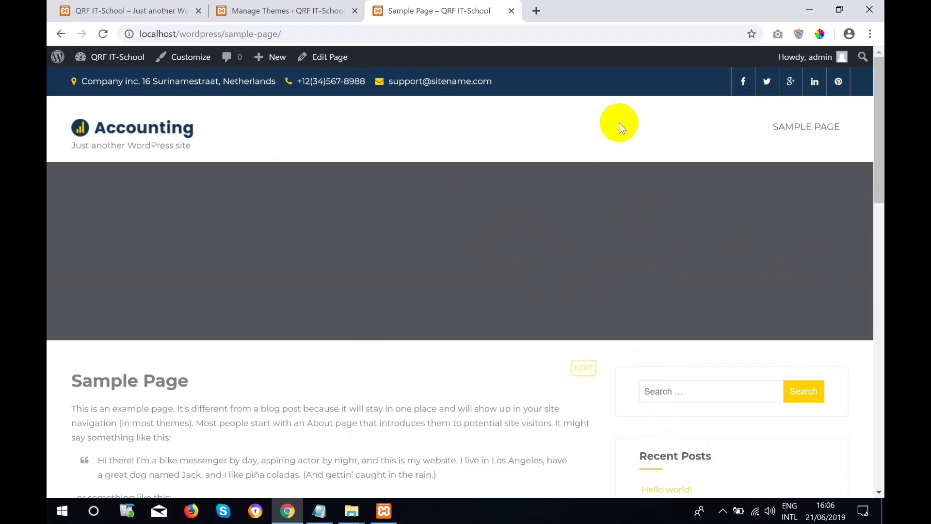
left_click(105, 129)
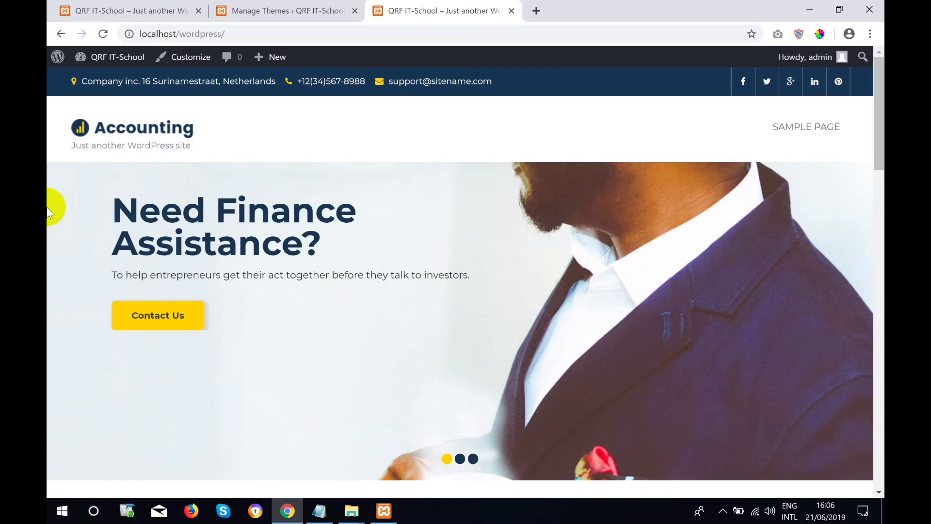
Scroll the Accounting front page back to the top and switch to the older browser tab.
scroll(430, 405, "down", 20)
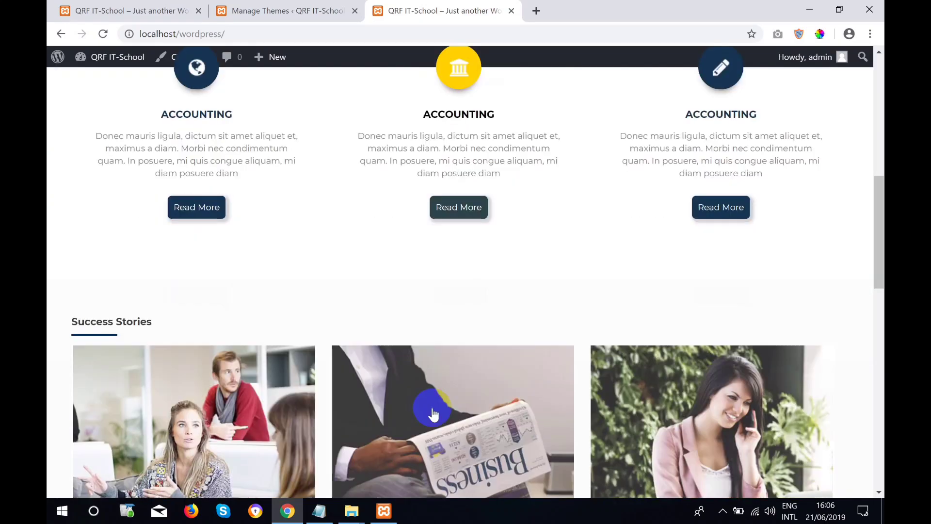
scroll(435, 410, "up", 10)
scroll(437, 410, "up", 15)
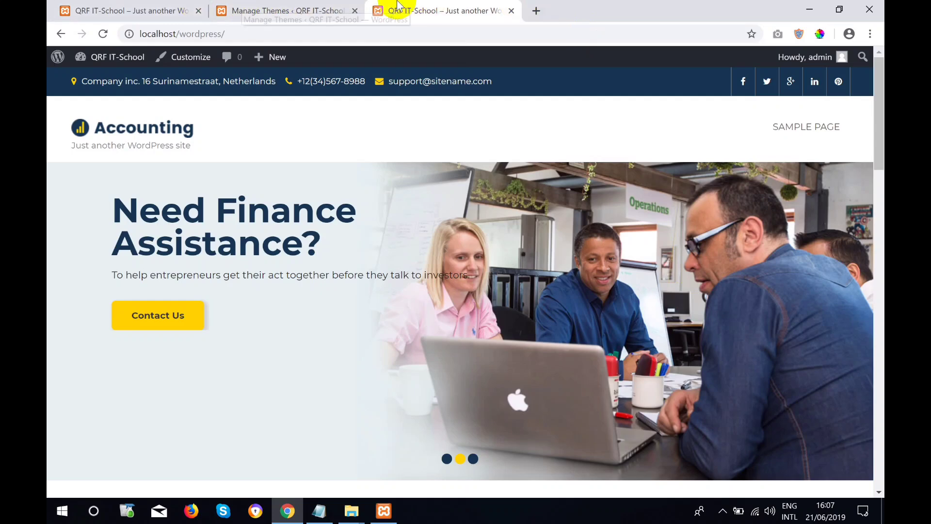
left_click(233, 10)
Switch among the browser tabs and return to the Themes page with Perfect Accounting Lite active.
left_click(83, 8)
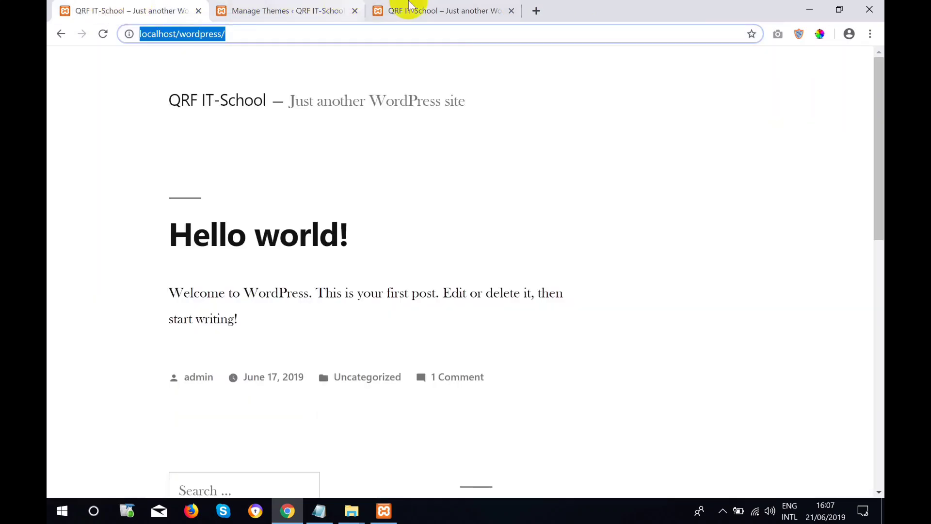
left_click(406, 8)
left_click(291, 7)
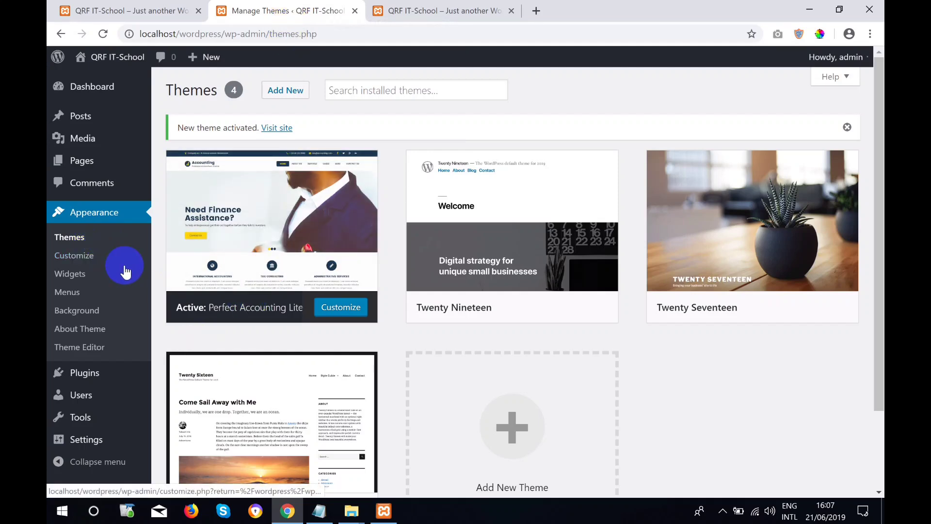
scroll(415, 225, "down", 2)
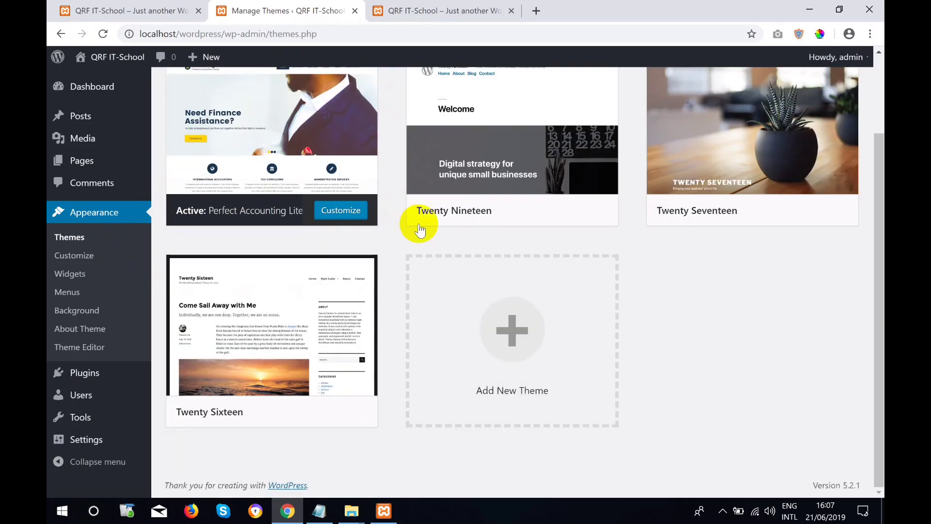
scroll(409, 198, "up", 2)
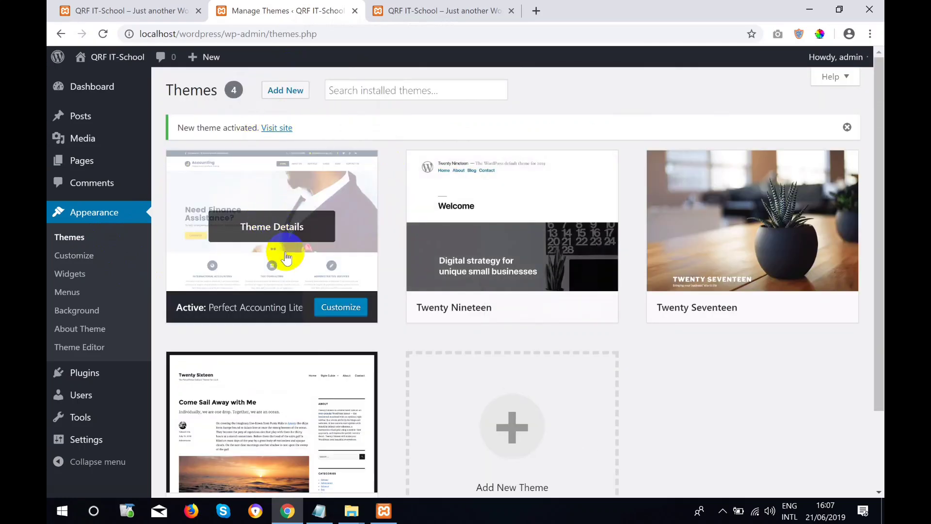
left_click(342, 315)
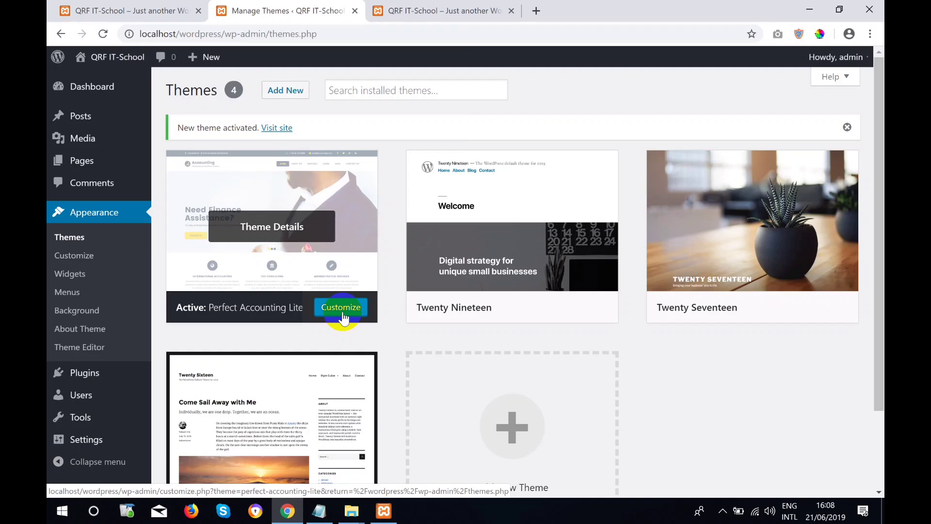
Switch from the Accounting front page tab back to the Manage Themes tab.
left_click(401, 7)
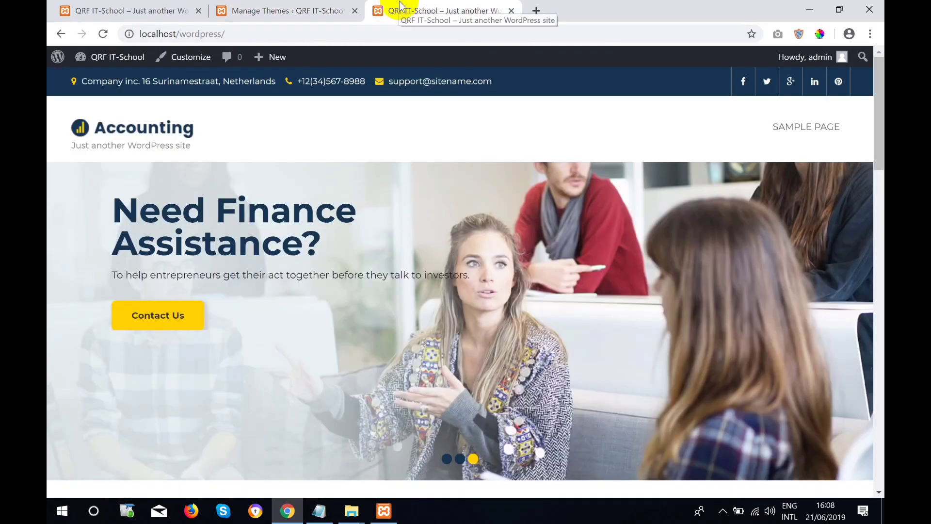
left_click(220, 8)
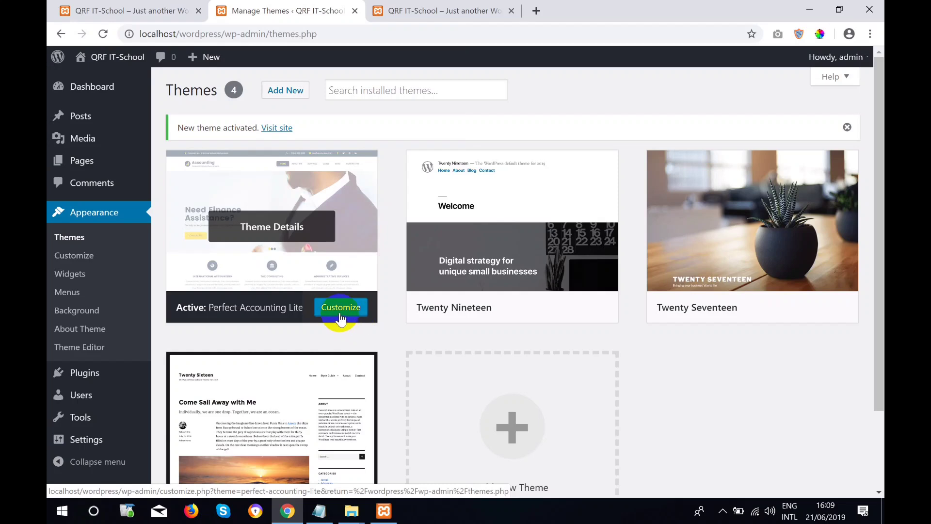
Open the Perfect Accounting Lite customizer and expand Basic > Colors Options.
left_click(341, 316)
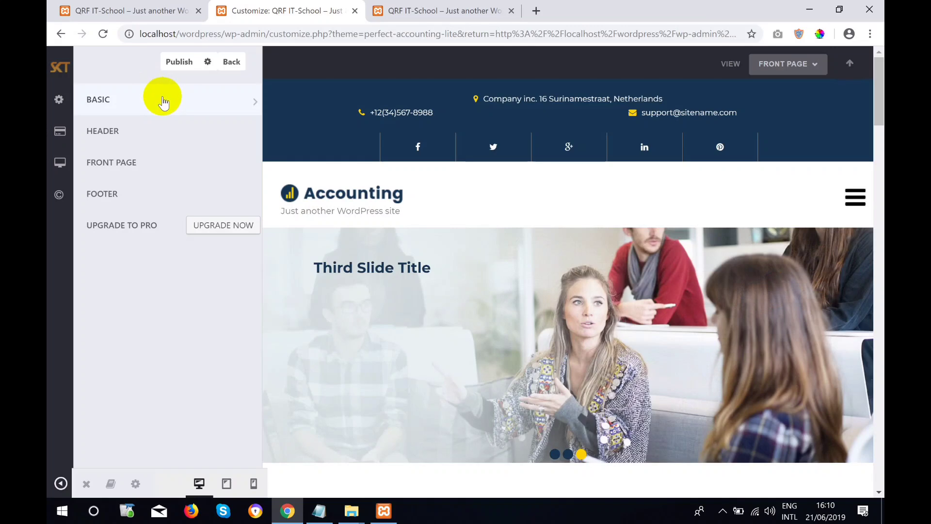
left_click(162, 100)
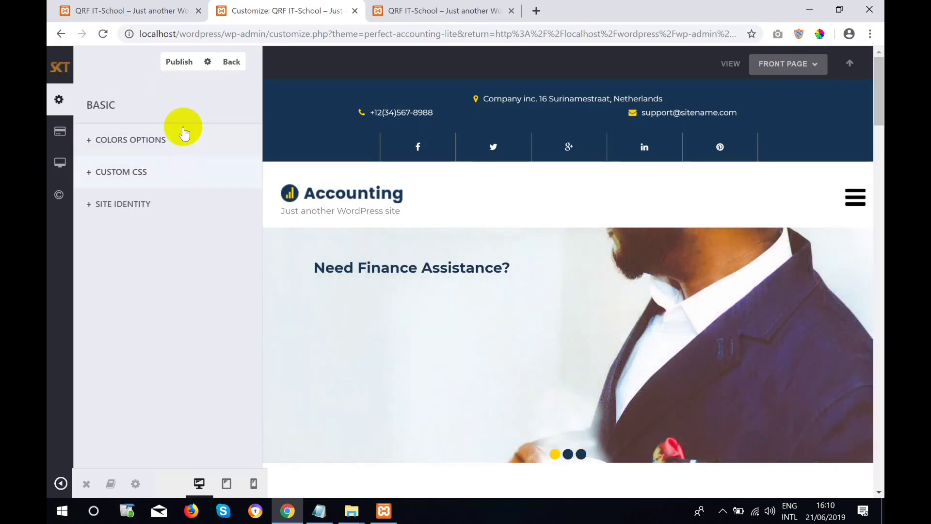
left_click(184, 146)
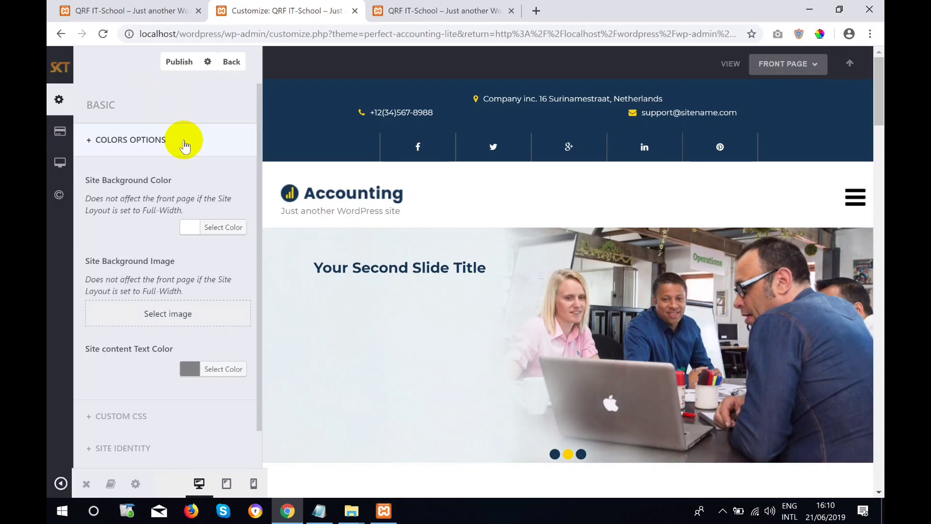
Leave the customizer unsaved by going to wp-admin/, then open Appearance > Themes.
left_click(183, 8)
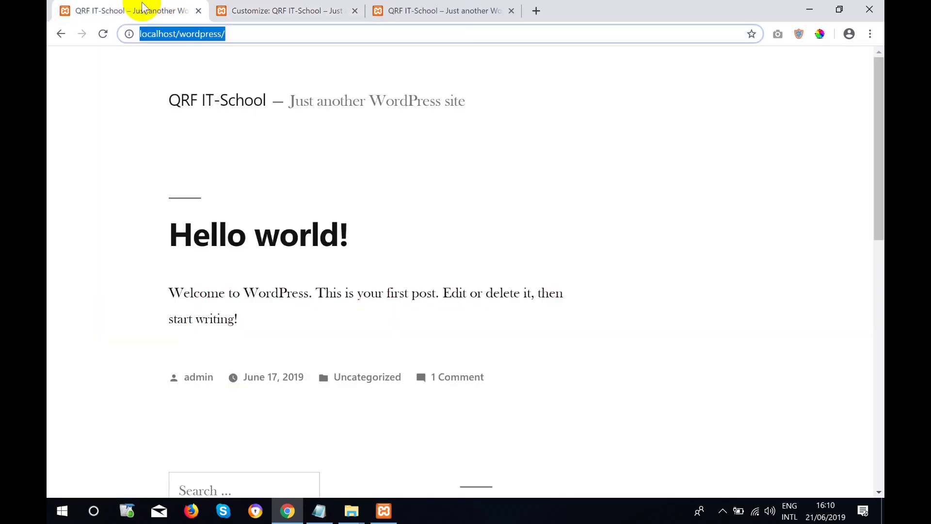
left_click(286, 7)
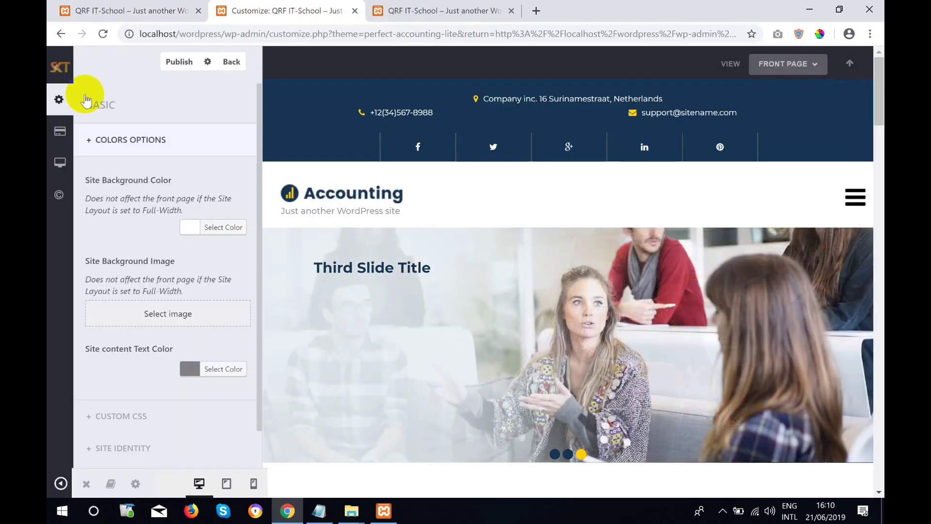
left_click_drag(273, 34, 880, 172)
key("BackSpace")
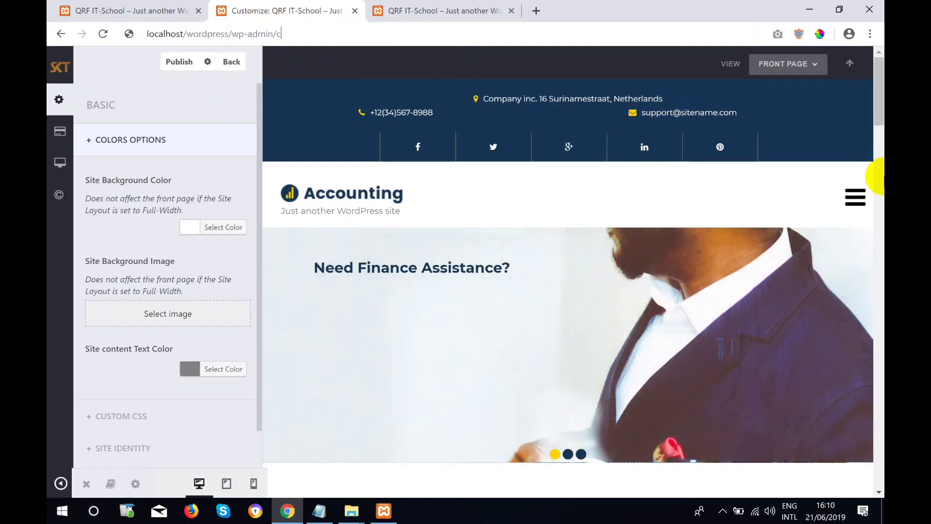
key("Return")
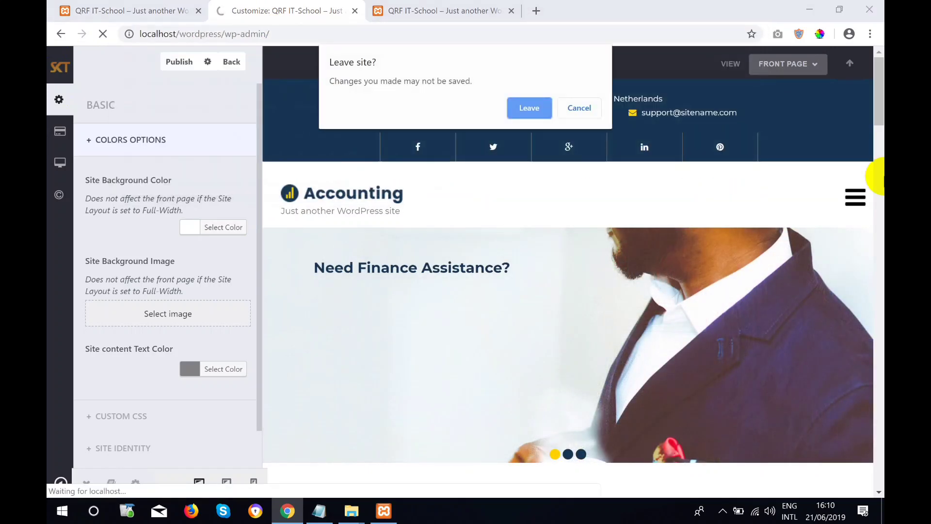
left_click(539, 108)
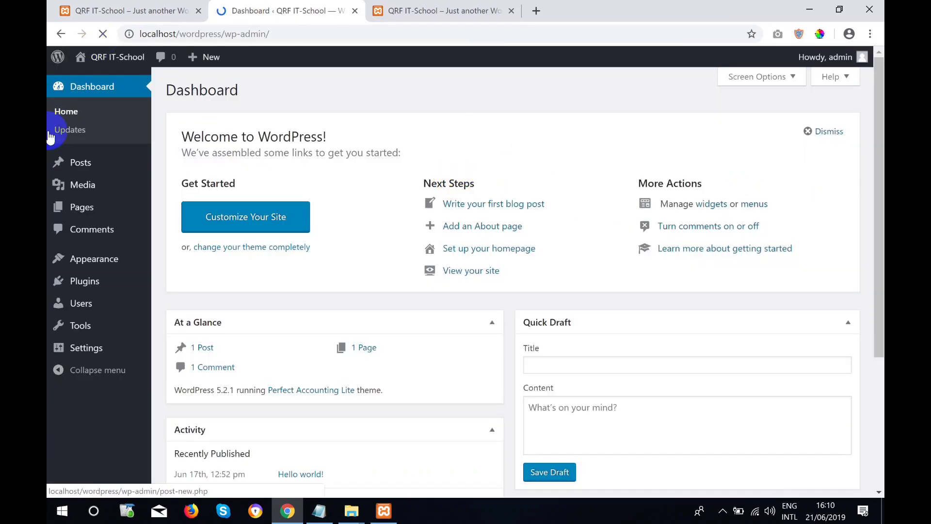
mouse_move(93, 266)
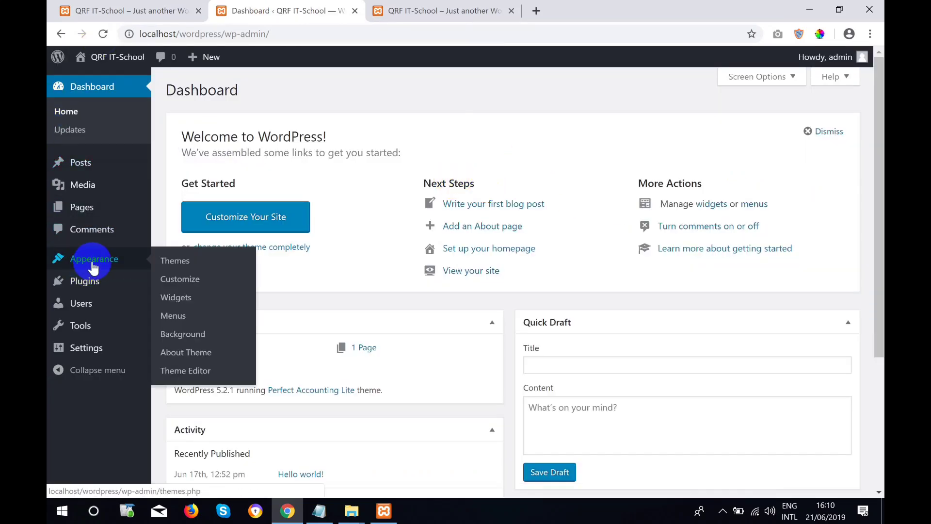
left_click(180, 264)
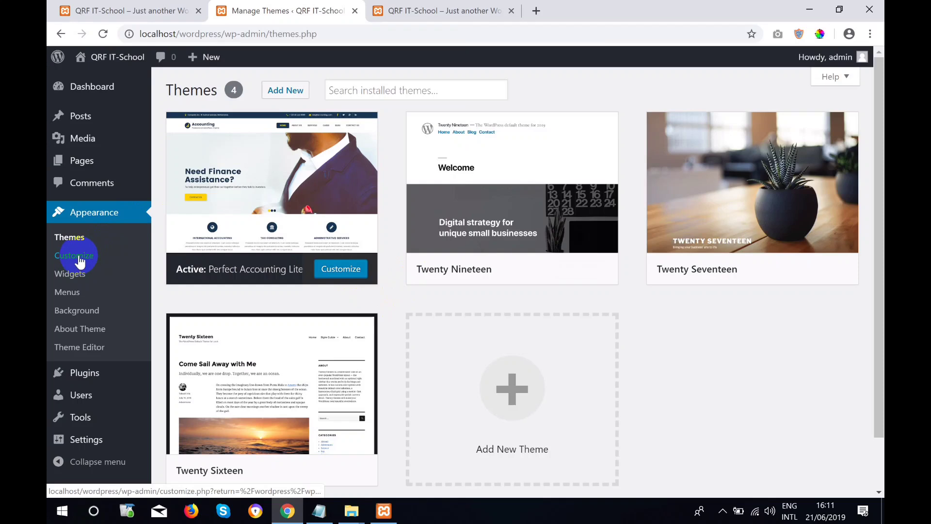
Reopen the Perfect Accounting Lite customizer, restore the autosave, and expand Basic > Colors Options.
left_click(350, 271)
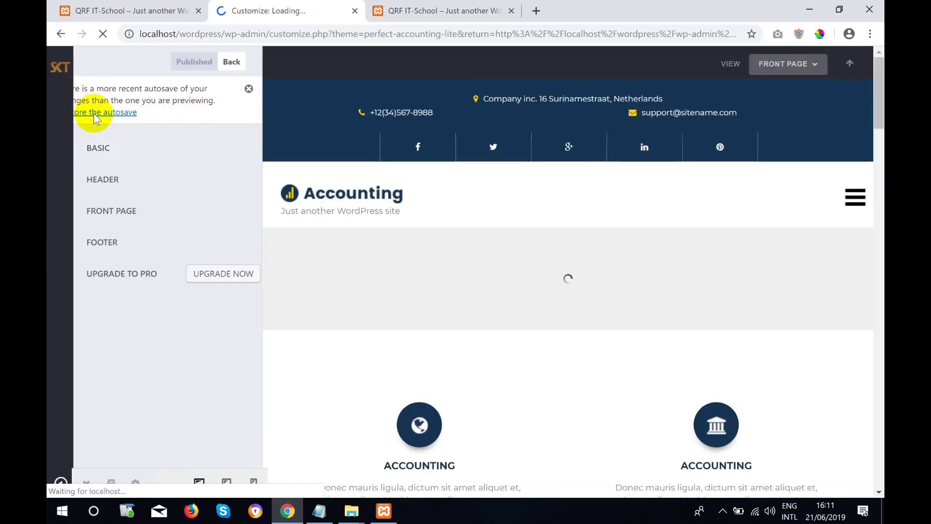
left_click(97, 116)
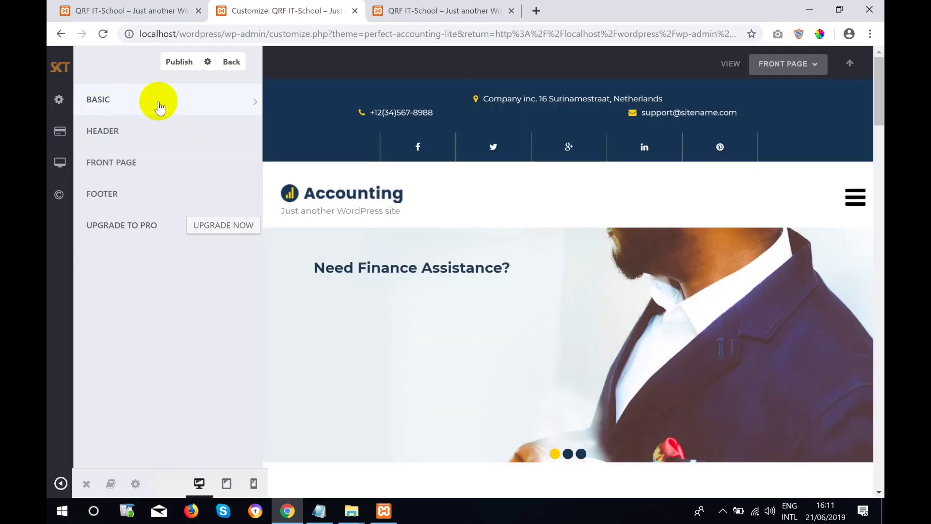
left_click(160, 107)
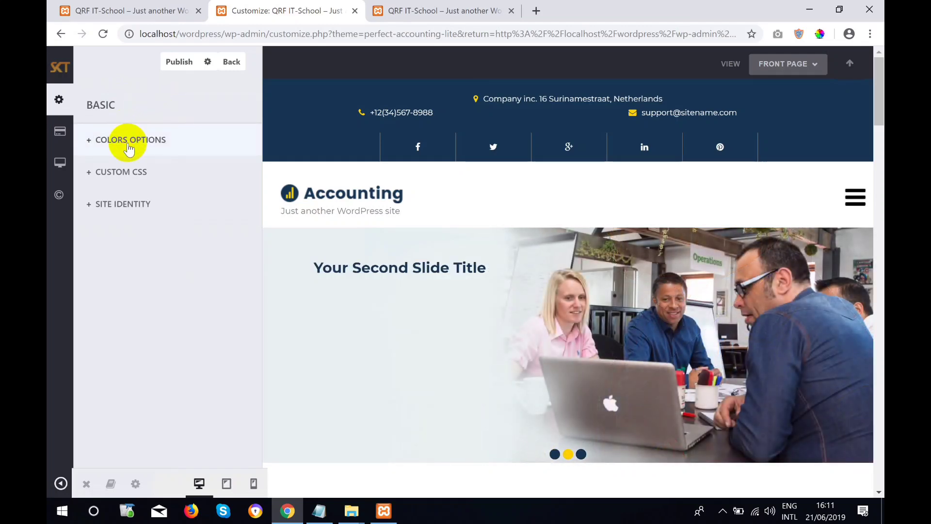
left_click(128, 141)
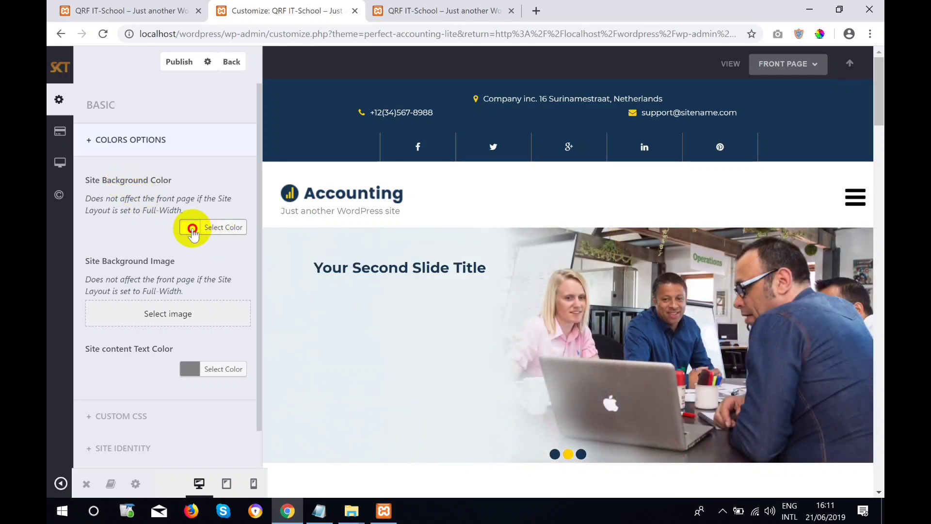
Open the Site Background Color picker and set the background to green #81d742.
left_click(193, 229)
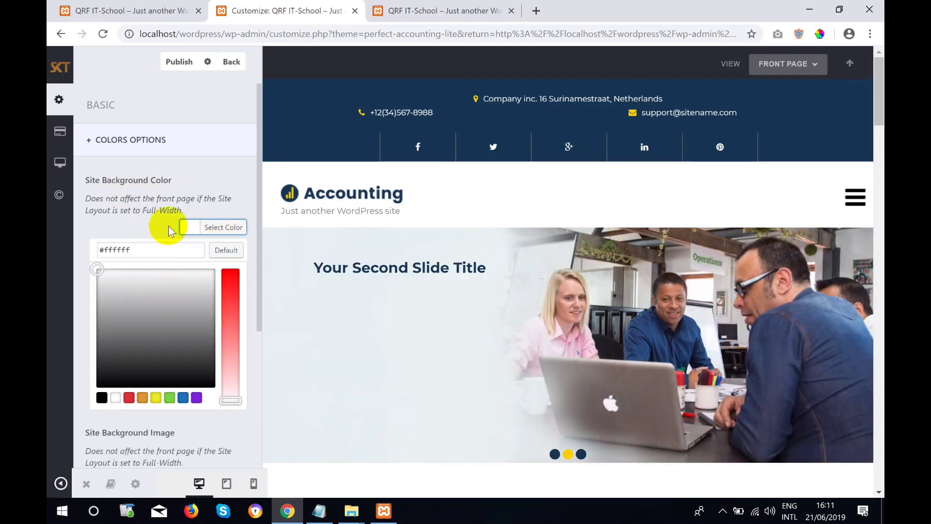
scroll(556, 262, "down", 10)
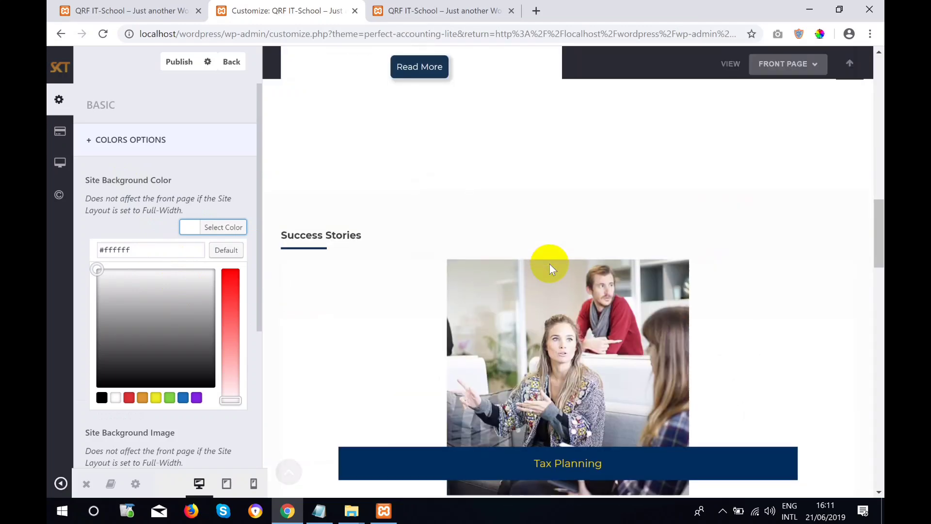
scroll(548, 265, "up", 10)
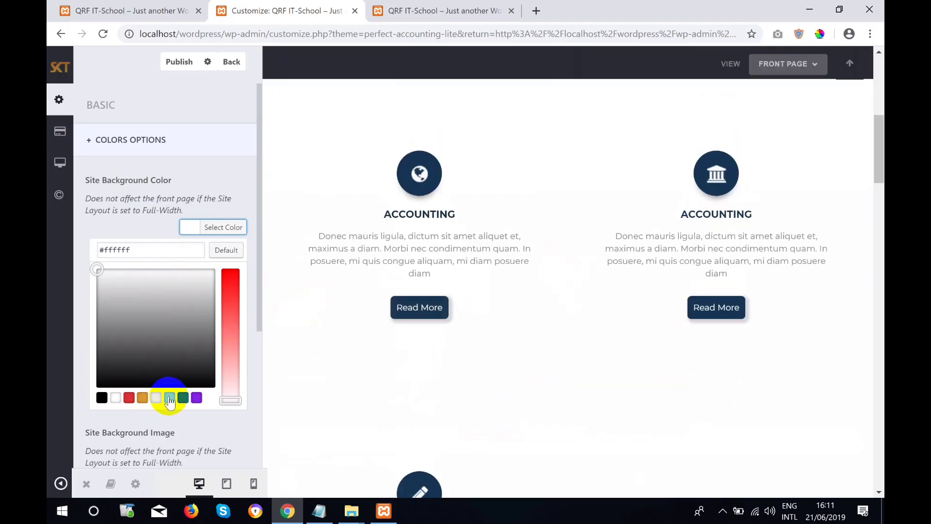
left_click(170, 398)
Preview magenta, purple and other background shades, ending on blue #4372d8.
scroll(549, 330, "up", 10)
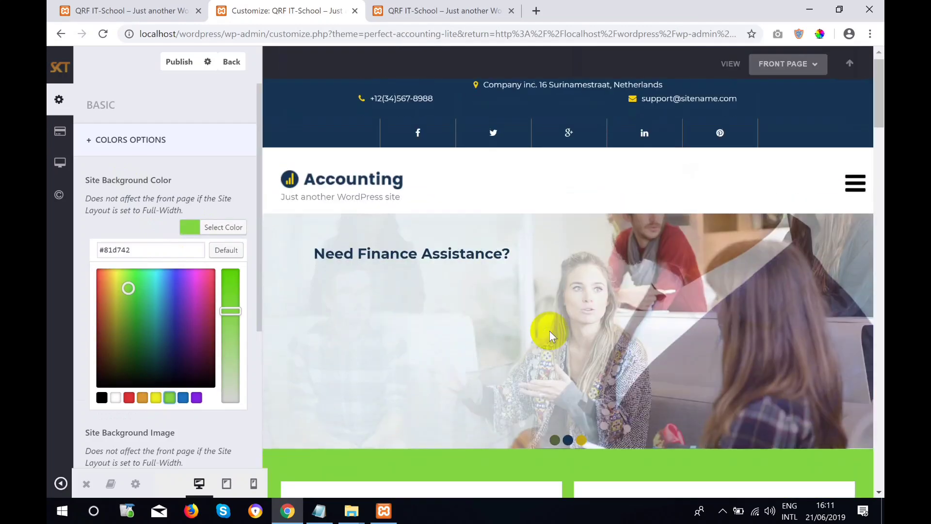
scroll(549, 331, "down", 10)
scroll(530, 330, "up", 5)
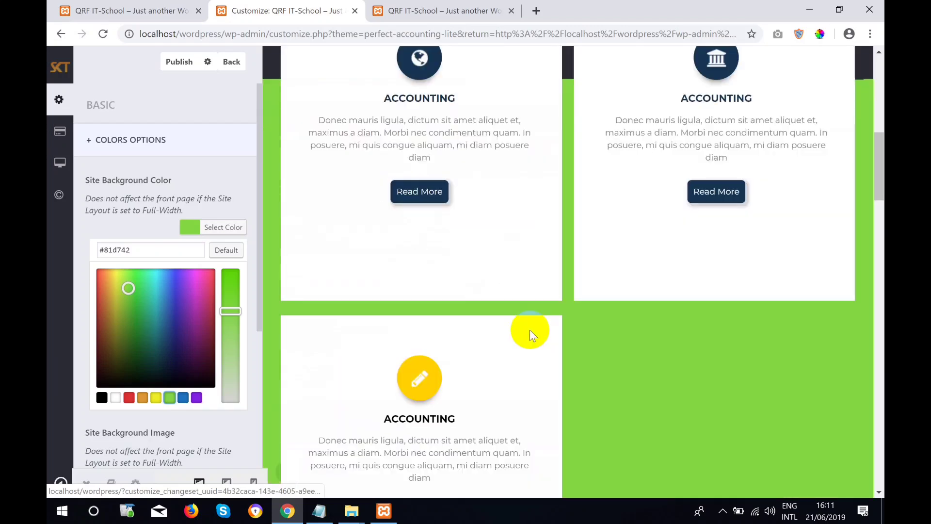
scroll(530, 330, "up", 5)
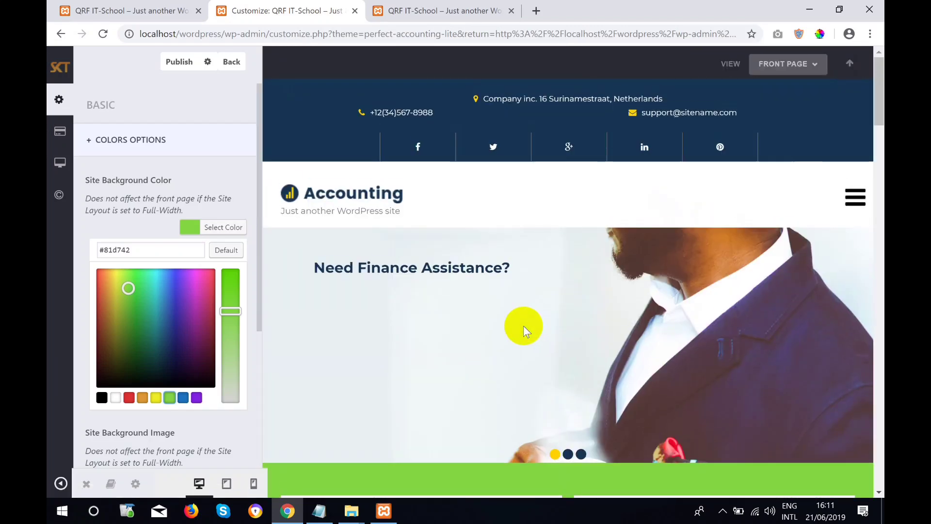
left_click(99, 293)
left_click(162, 295)
left_click(200, 290)
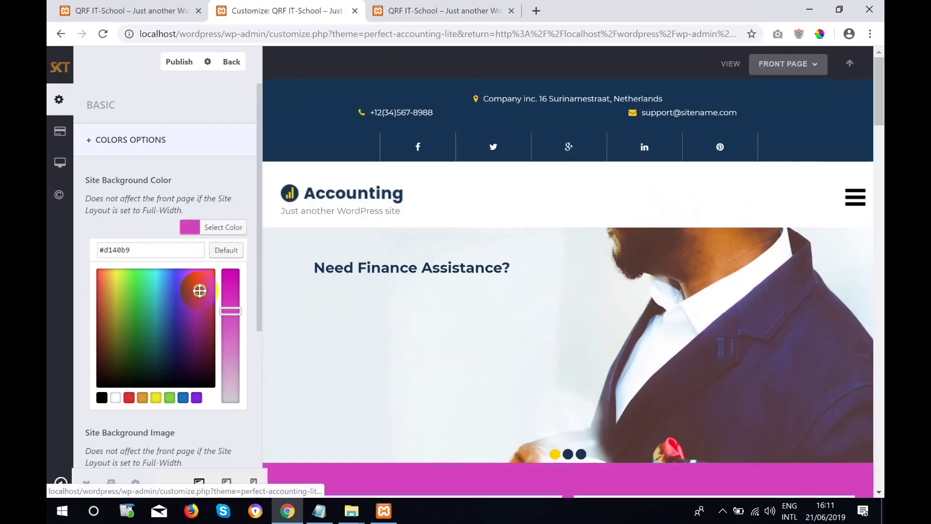
left_click(183, 287)
left_click(169, 286)
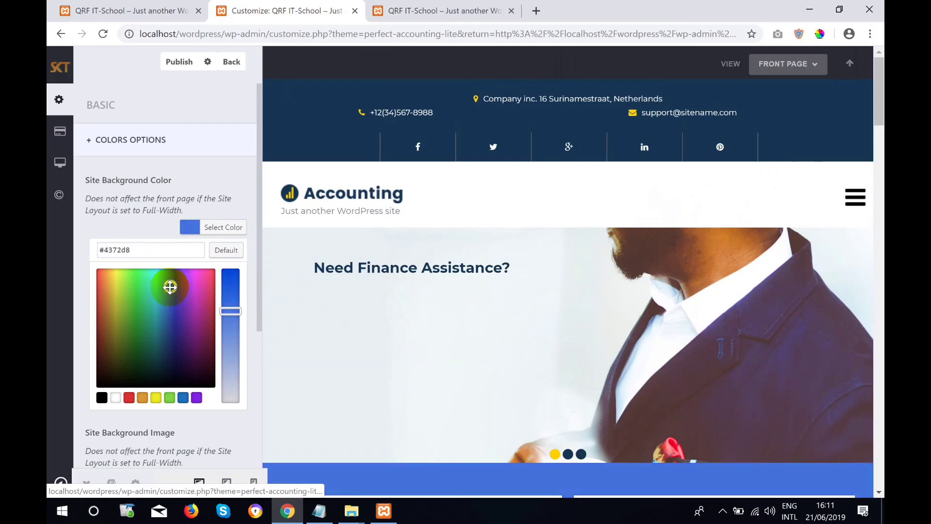
scroll(456, 279, "down", 15)
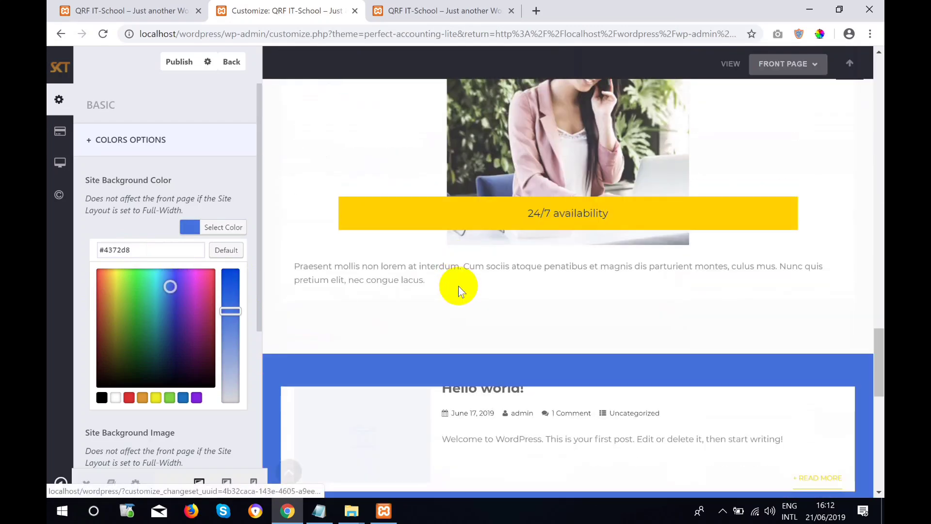
scroll(456, 285, "down", 5)
scroll(454, 285, "up", 20)
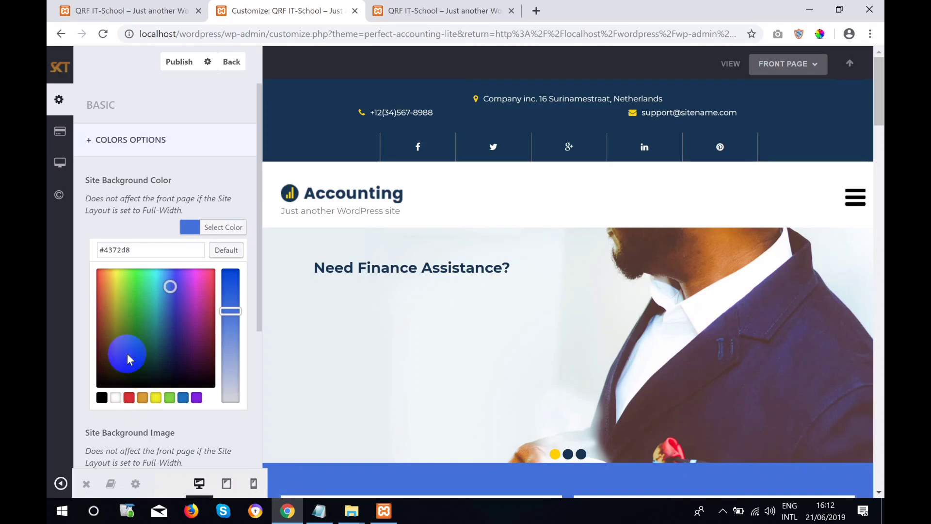
Set the site background to white #ffffff, collapse Colors Options, and publish the changes.
left_click(116, 398)
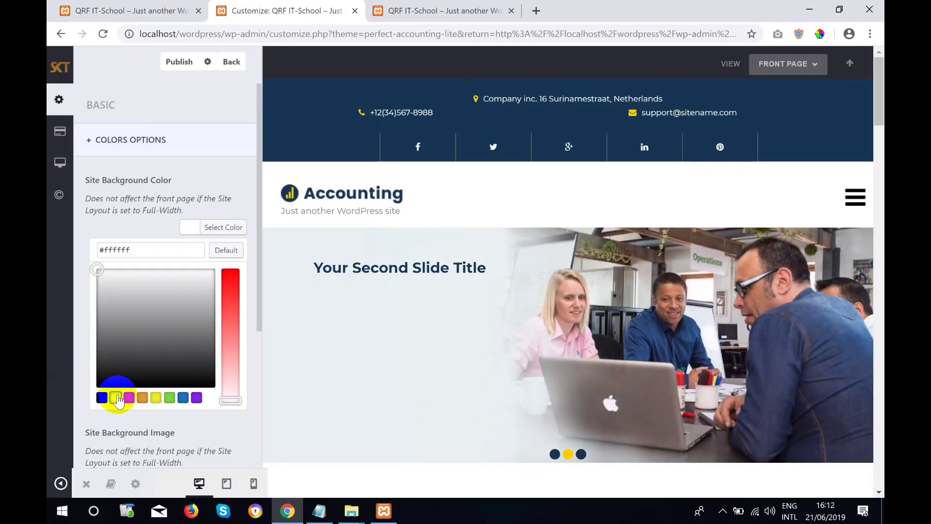
scroll(645, 383, "down", 8)
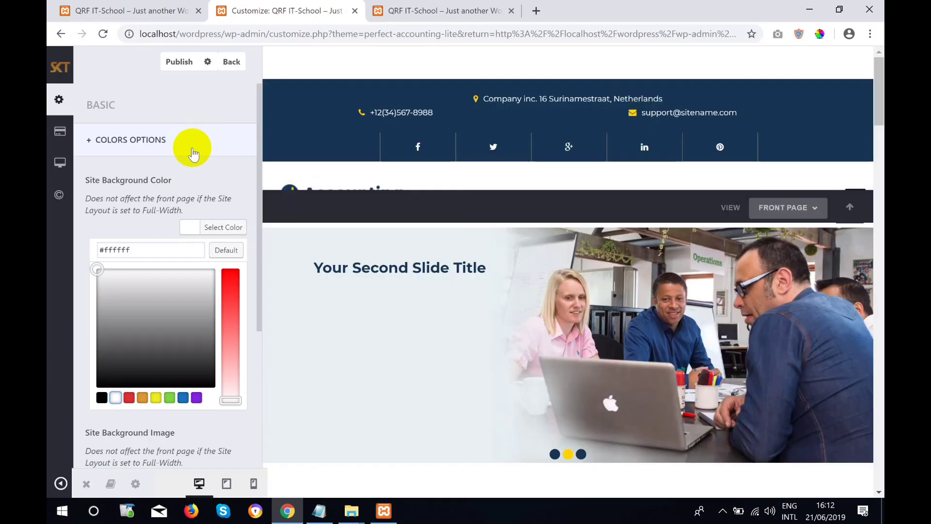
left_click(158, 141)
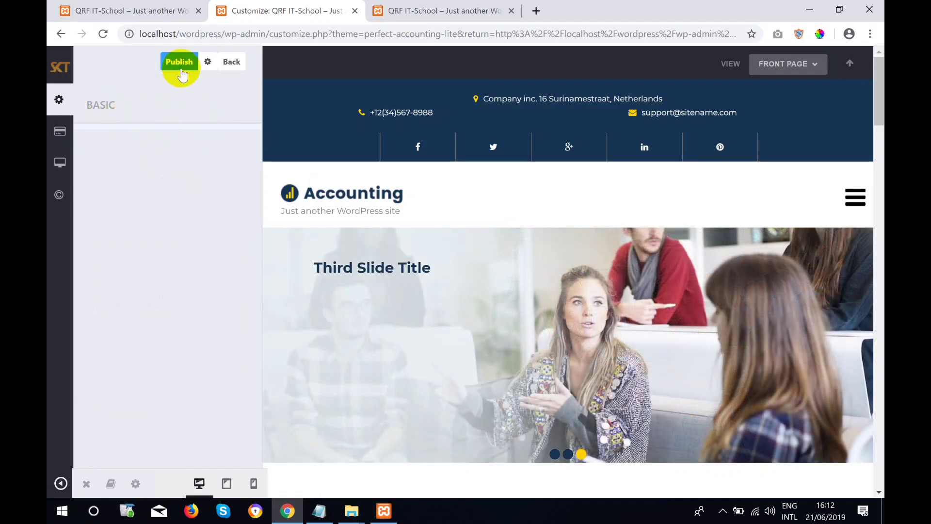
left_click(179, 69)
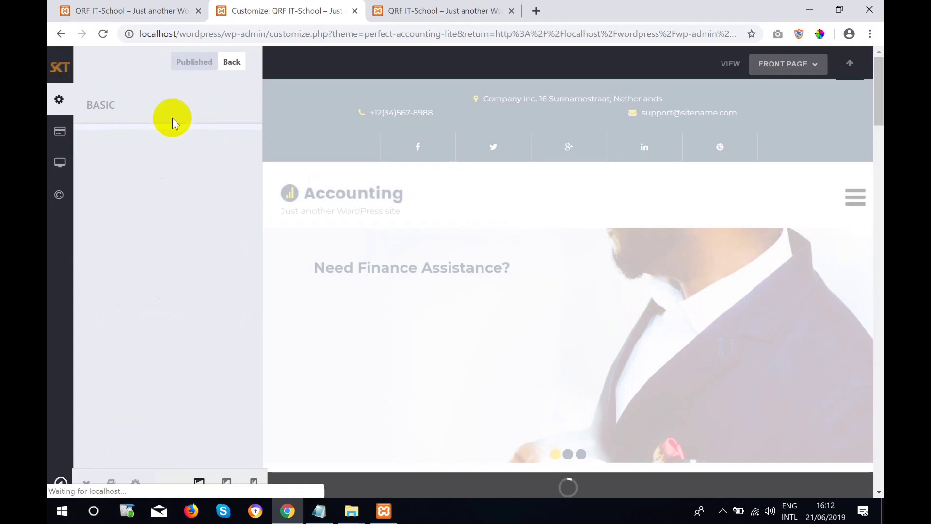
Expand Basic > Colors Options again and inspect the Accounting service sections in the preview.
left_click(87, 100)
left_click(129, 145)
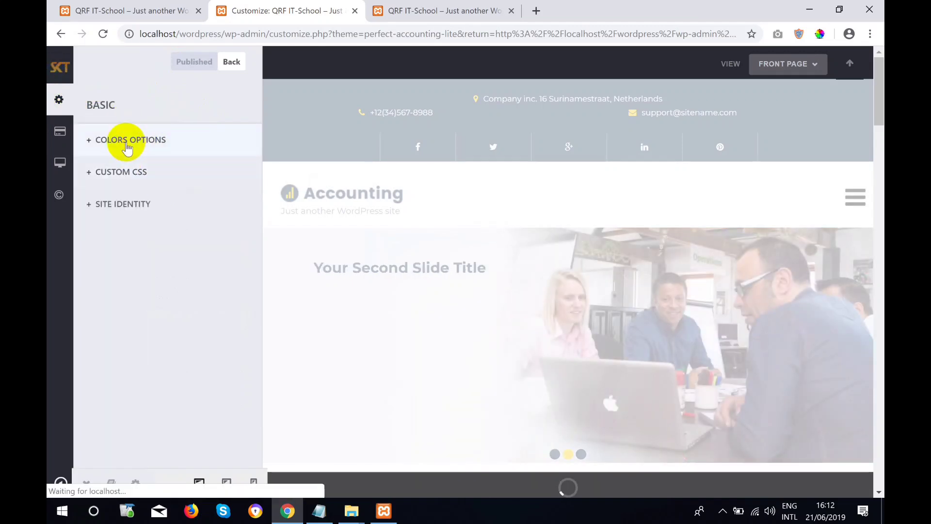
scroll(204, 288, "down", 1)
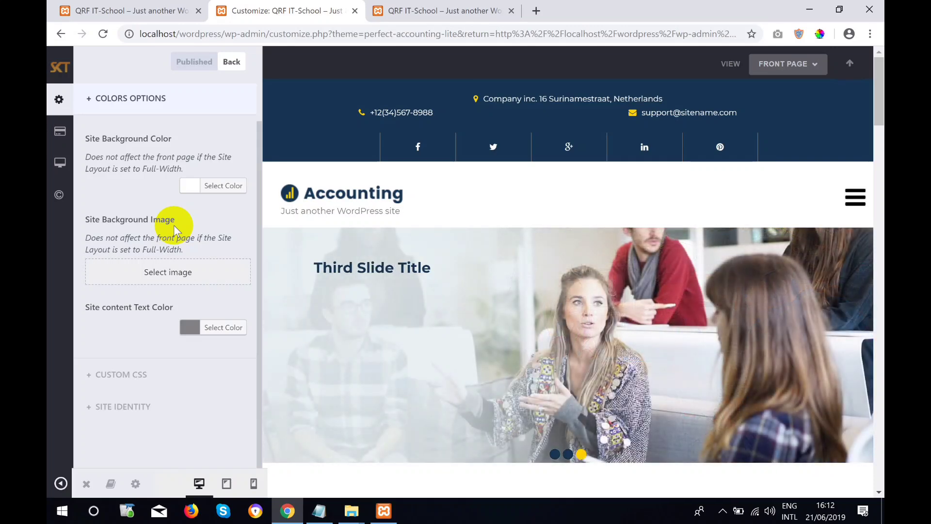
scroll(777, 403, "down", 10)
scroll(686, 333, "up", 5)
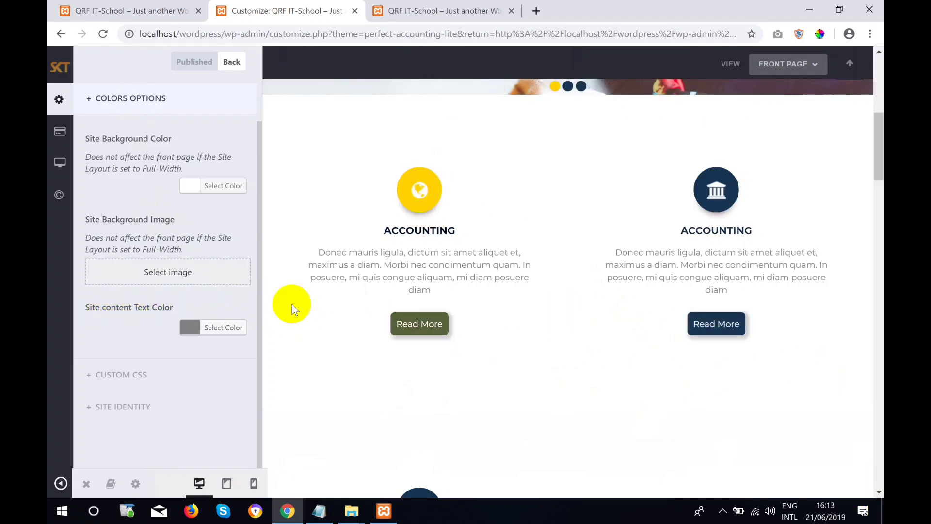
mouse_move(47, 236)
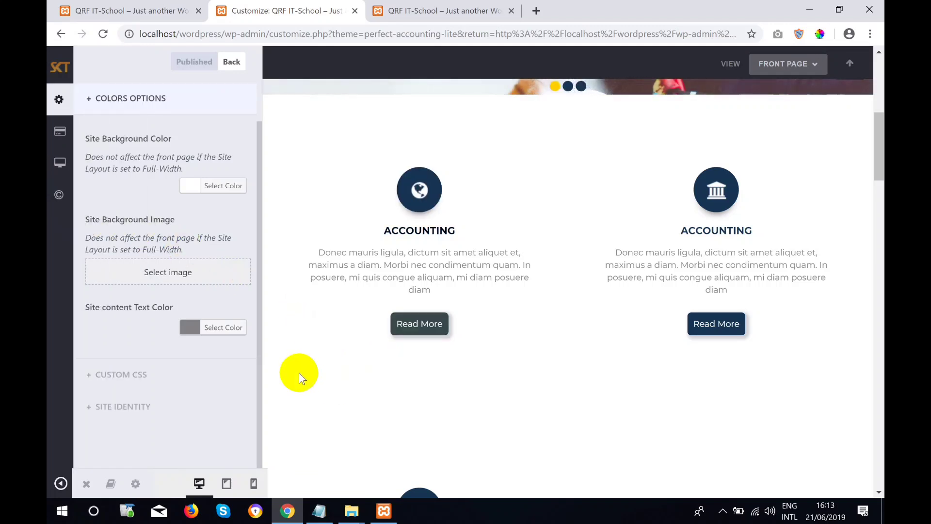
Open the Site content Text Color picker and select its current value #818282.
left_click(196, 327)
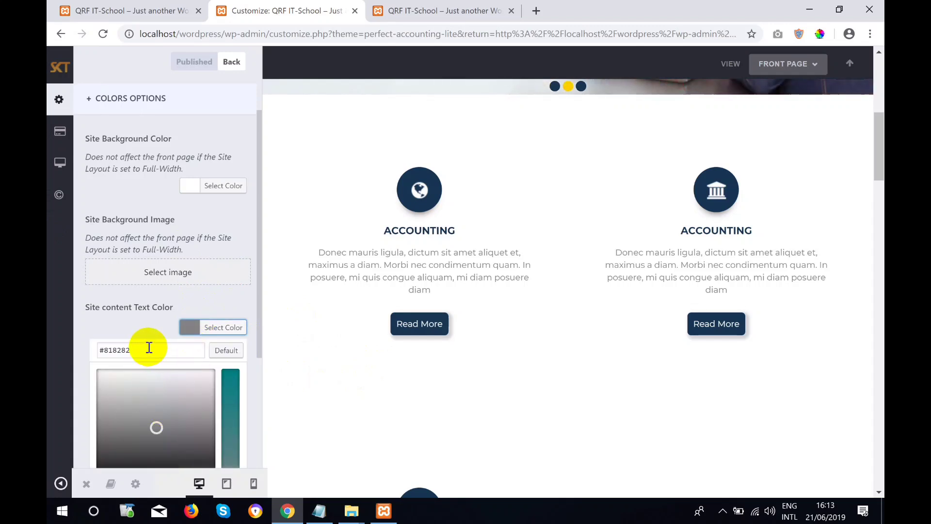
left_click_drag(143, 348, 93, 350)
key("ctrl+c")
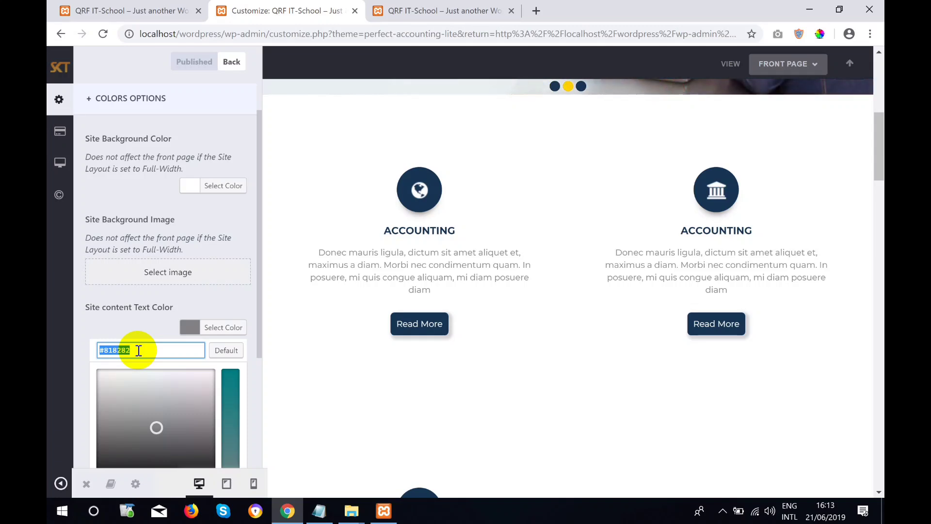
Paste the original text colour #818282 into a new Notepad document, then return to Chrome.
left_click(101, 517)
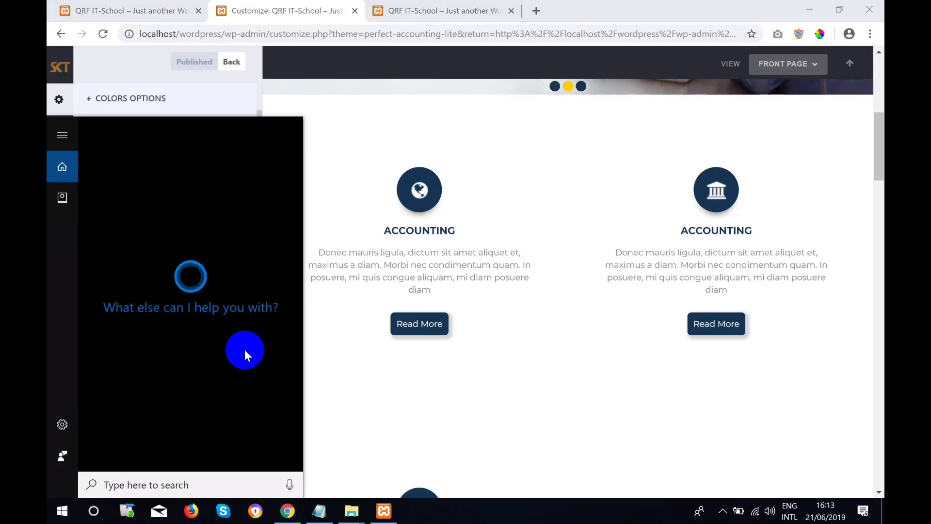
type("not")
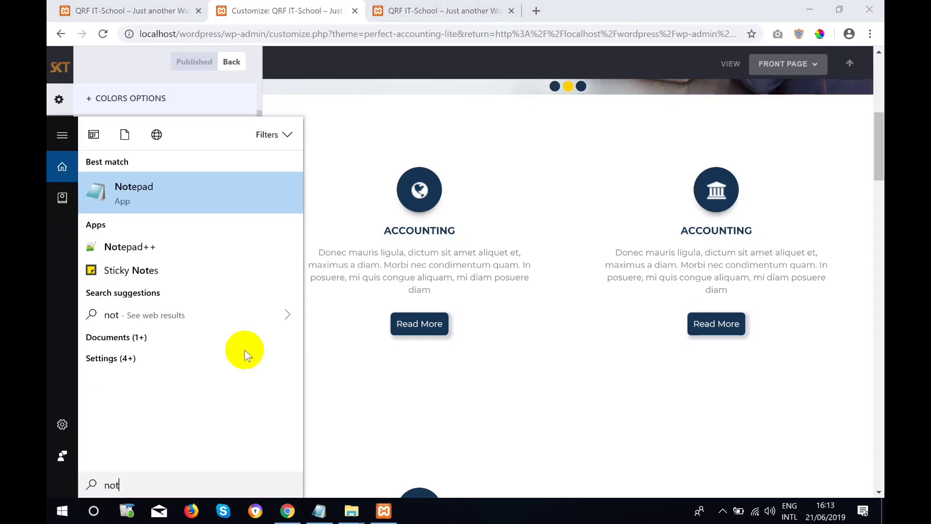
left_click(199, 191)
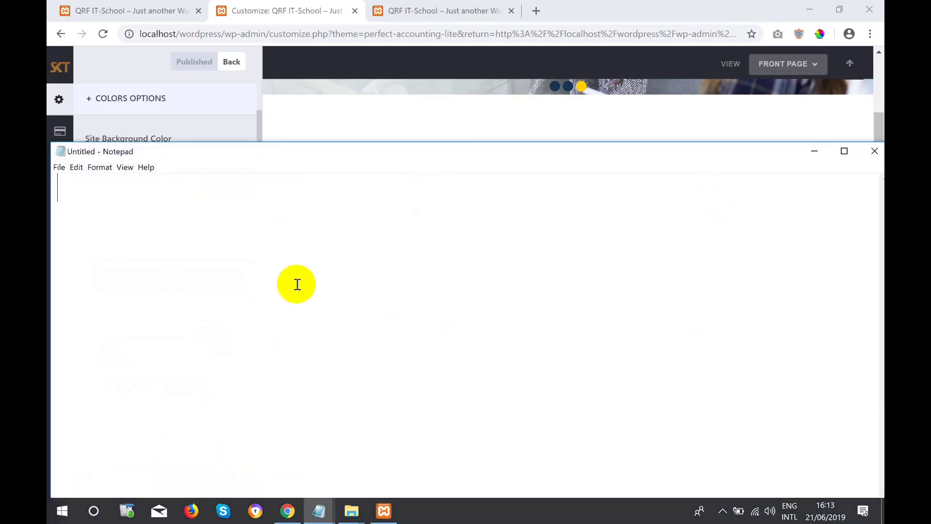
key("ctrl+v")
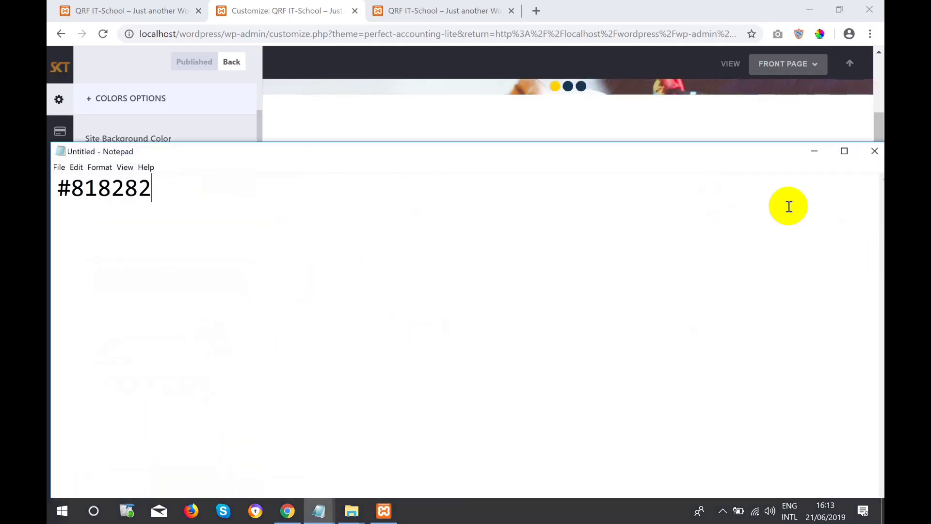
left_click(749, 141)
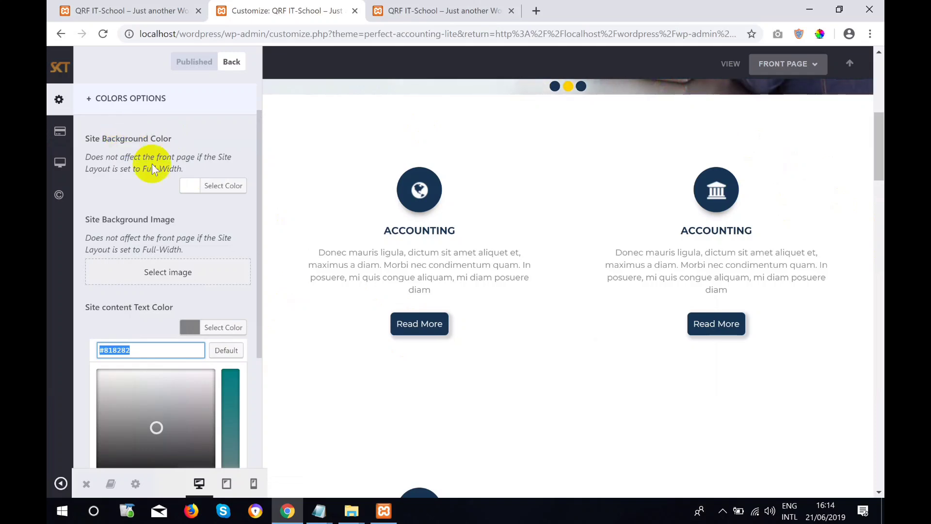
Try teal and red site content text colours, then open the colour picker and select its hex value.
left_click(225, 394)
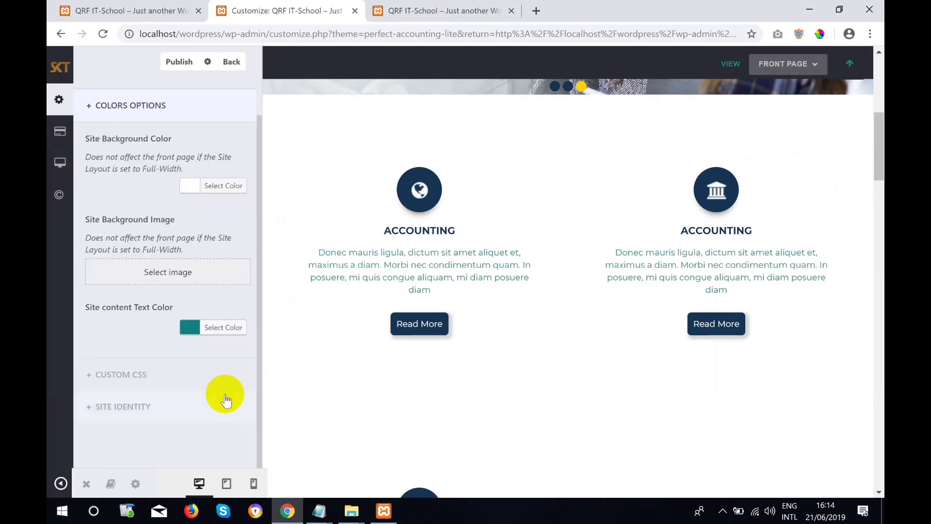
left_click(186, 334)
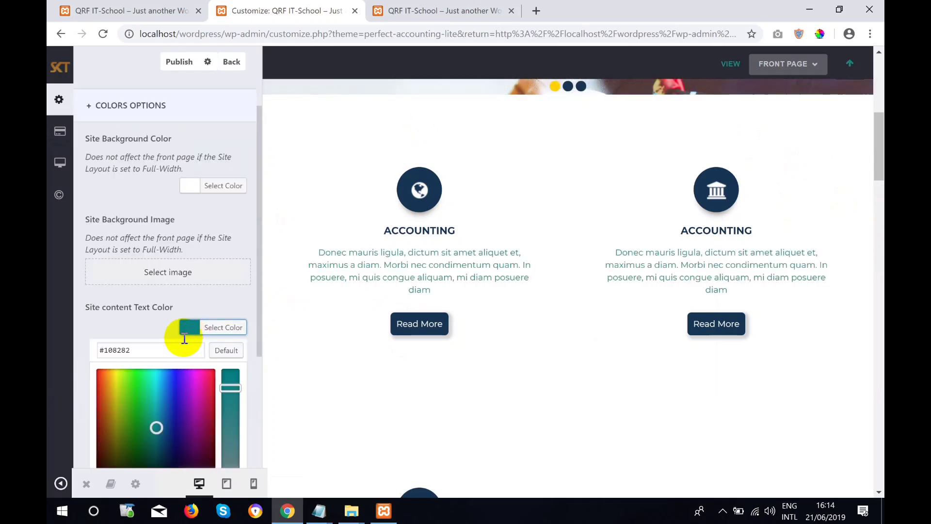
left_click(98, 409)
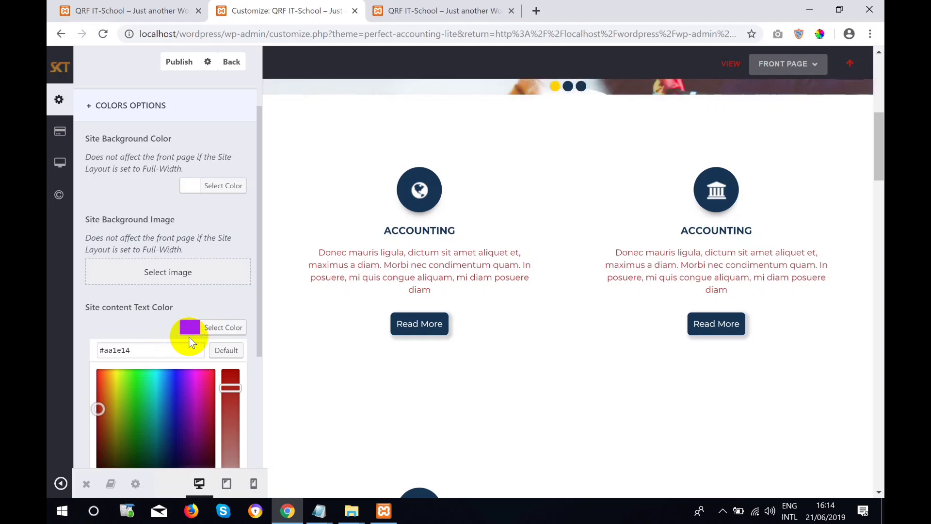
scroll(185, 369, "down", 1)
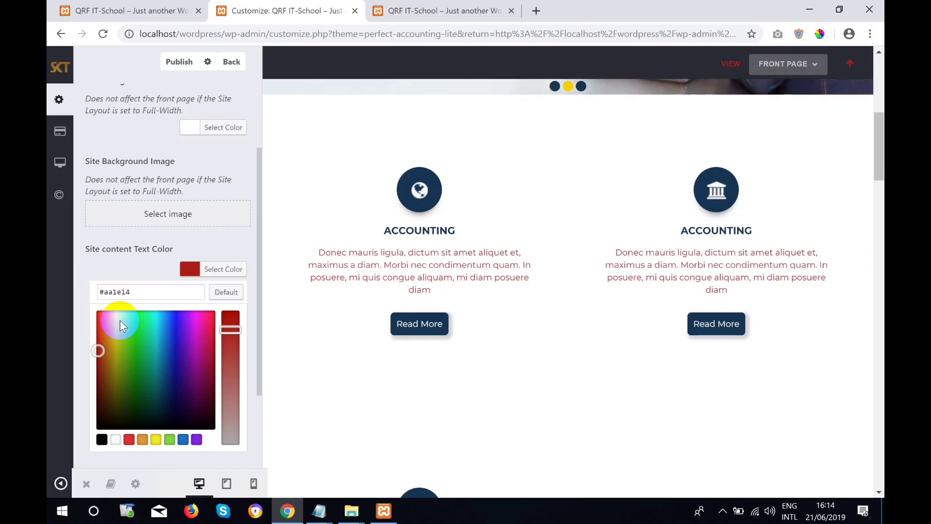
left_click(189, 269)
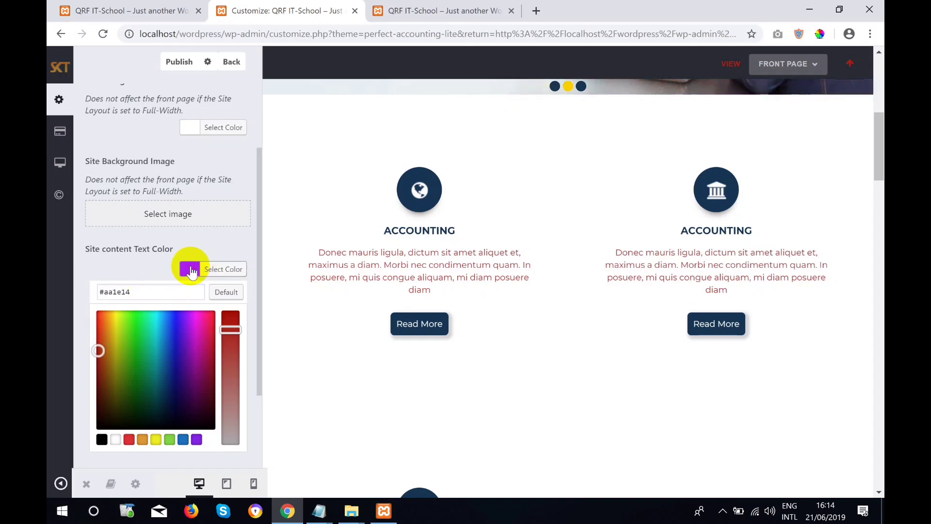
left_click(190, 327)
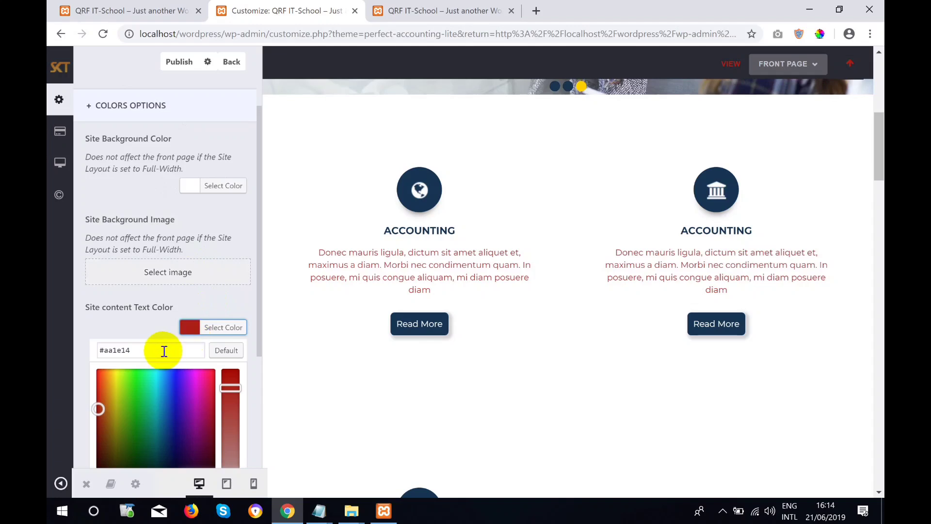
left_click(189, 326)
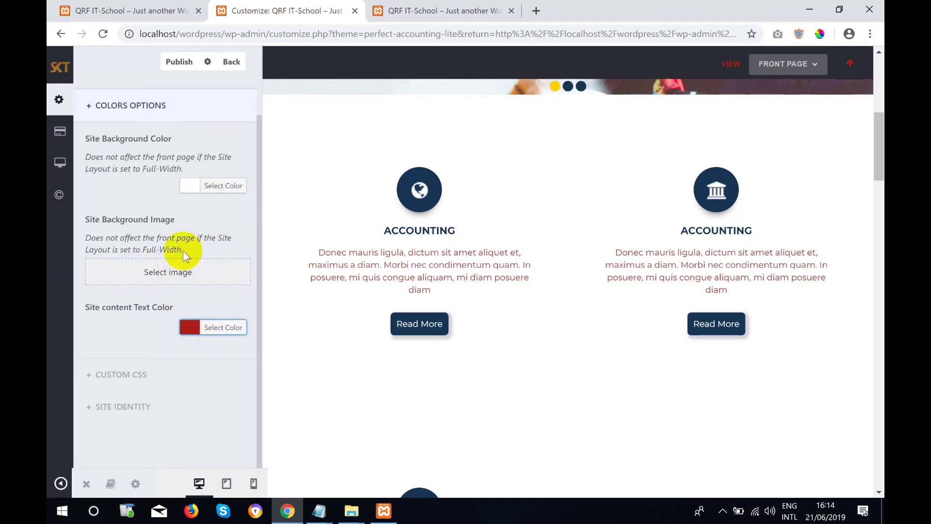
left_click(193, 326)
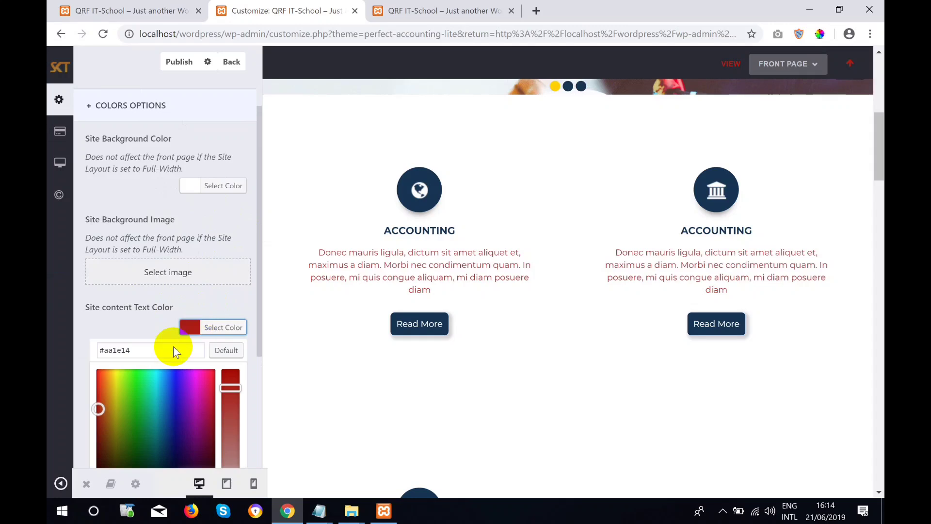
left_click_drag(131, 351, 101, 344)
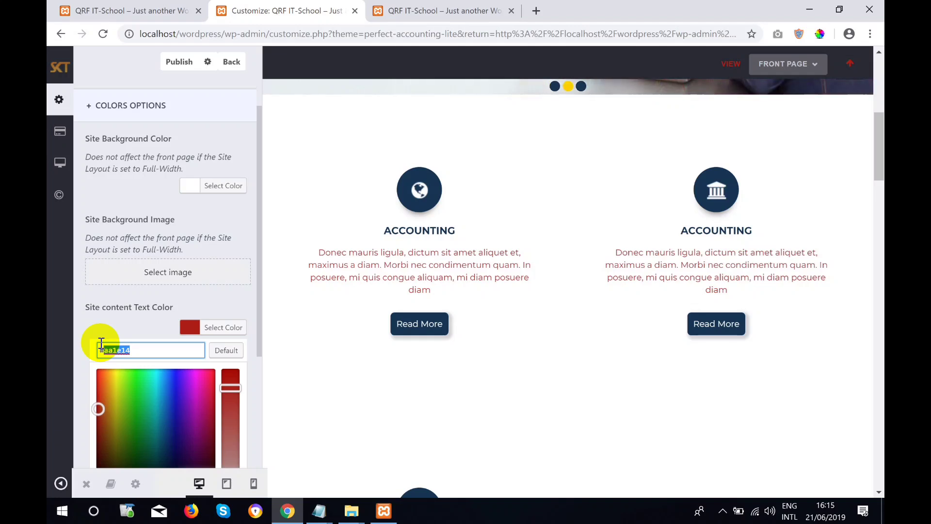
Try green, teal-green, near-black and olive text colours, finishing on blue #3300ed.
scroll(143, 378, "down", 3)
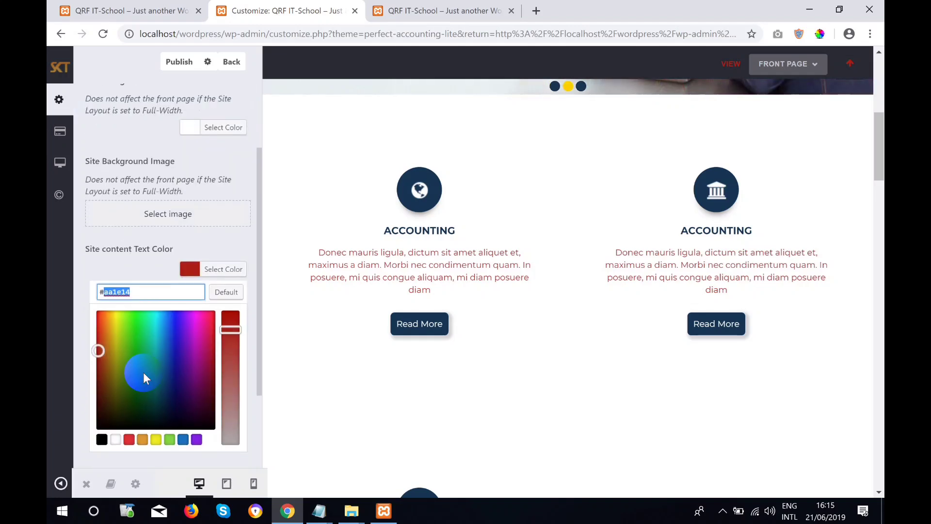
left_click(132, 275)
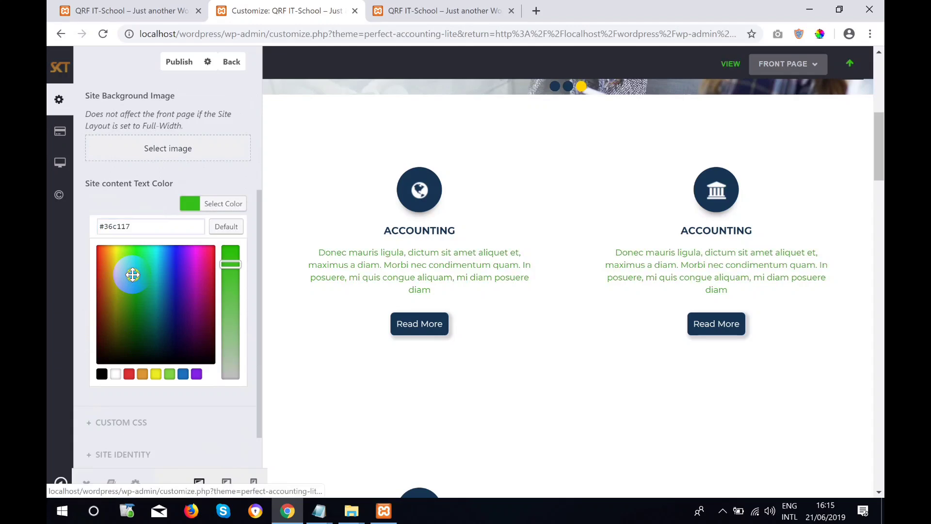
left_click(150, 290)
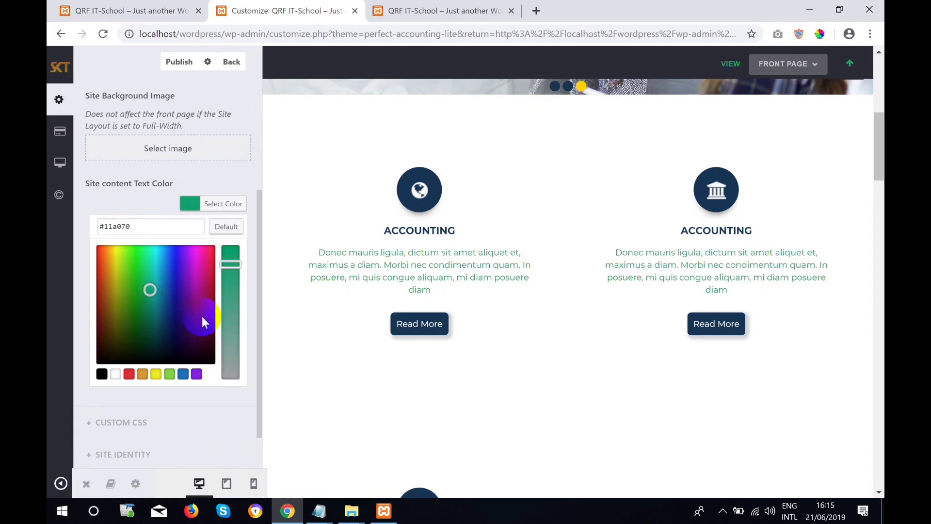
left_click(170, 357)
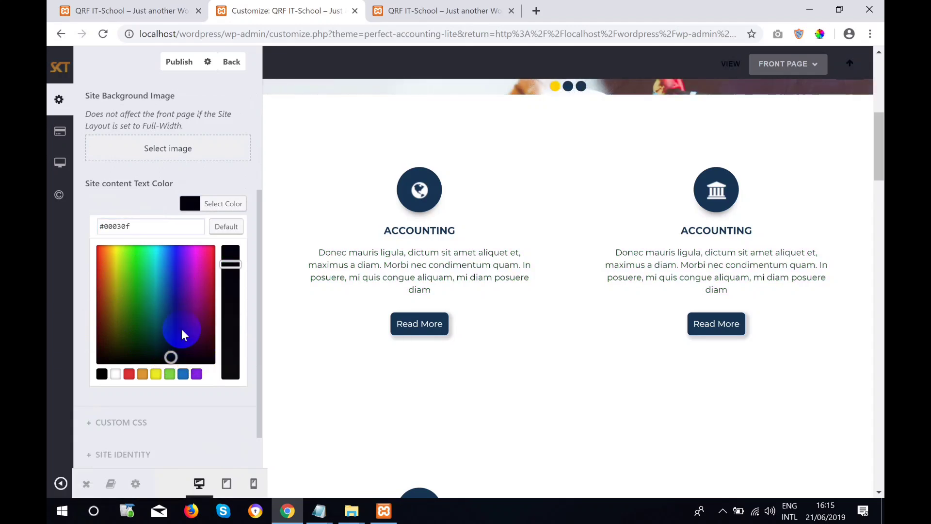
left_click(119, 288)
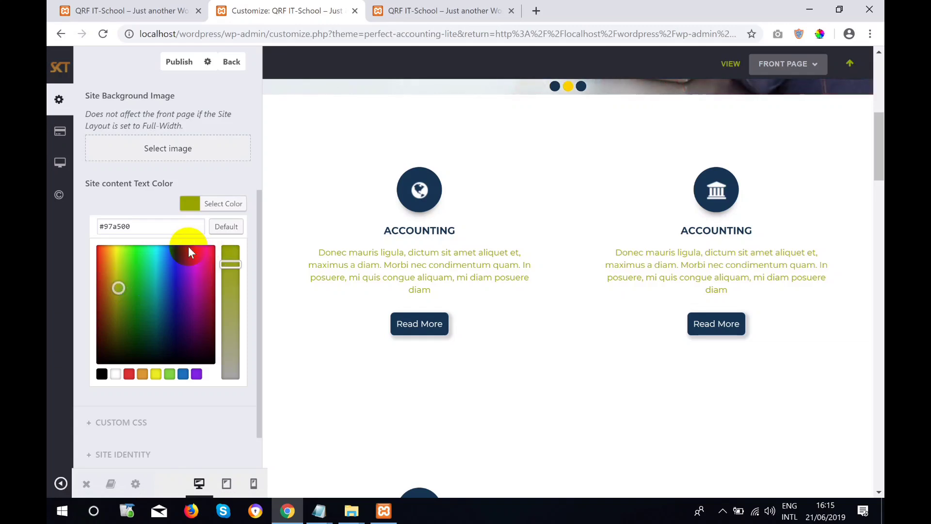
left_click_drag(183, 258, 180, 252)
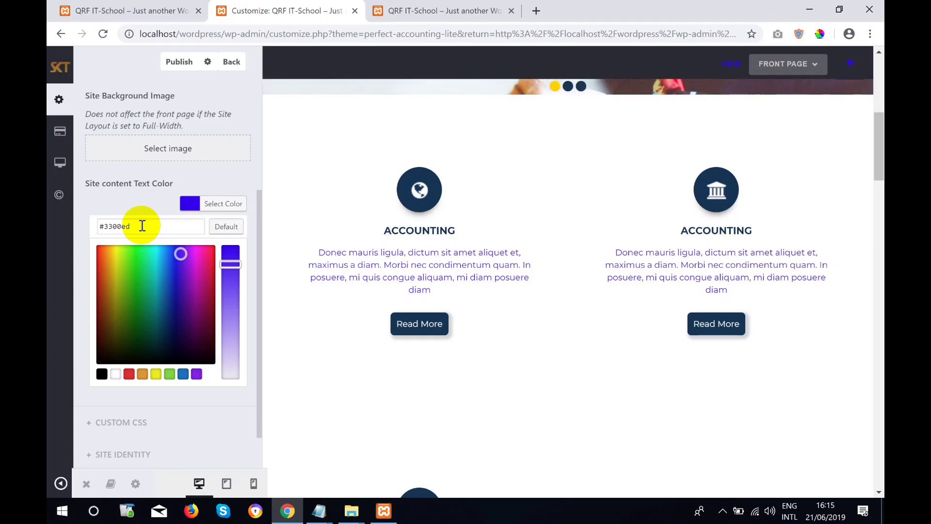
Select the saved #818282 value in the Untitled Notepad note and minimise Notepad.
left_click(323, 516)
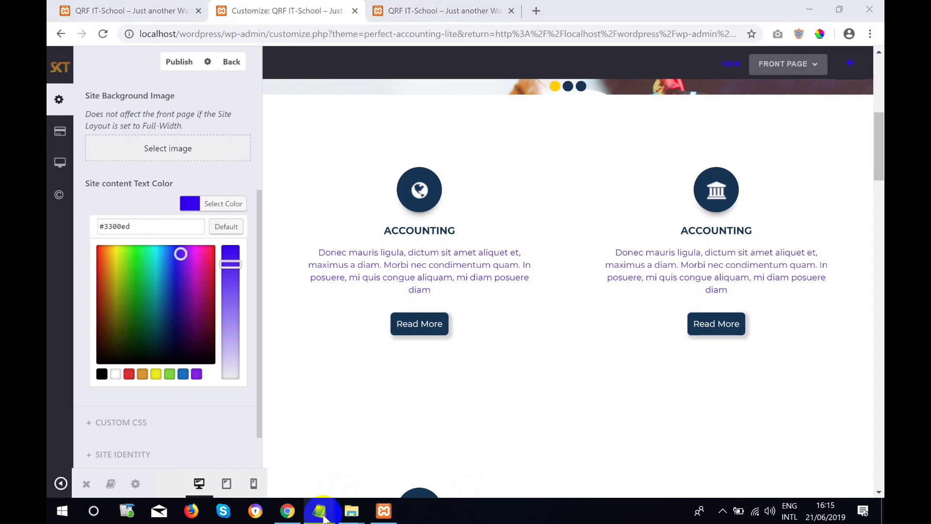
left_click(376, 461)
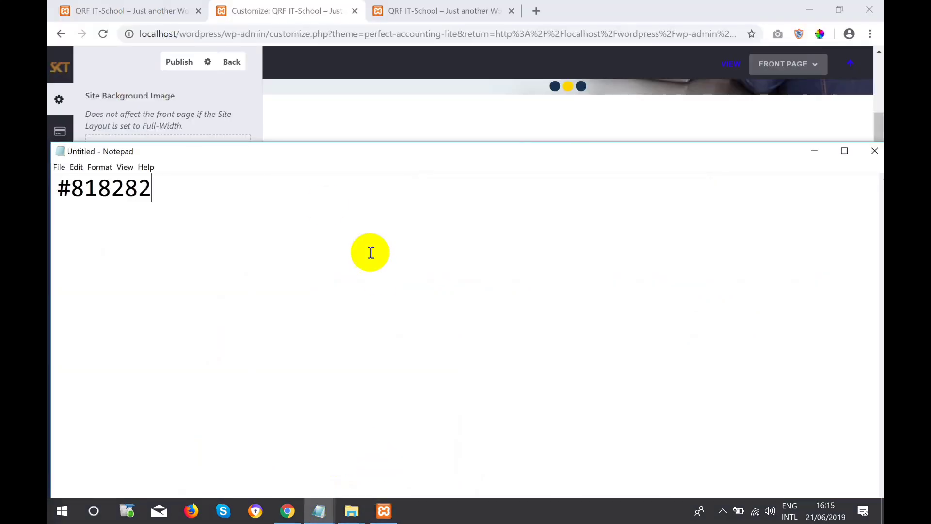
left_click_drag(255, 182, 52, 187)
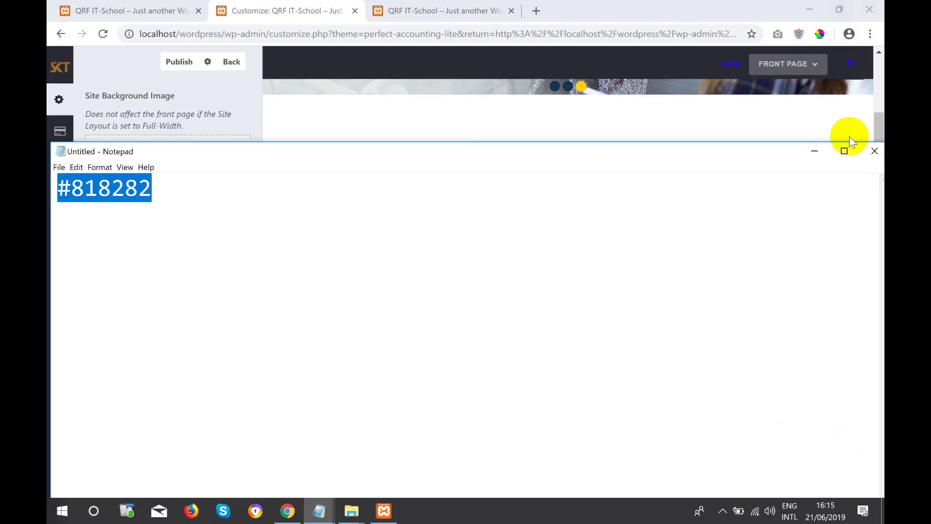
left_click(819, 151)
left_click_drag(154, 226, 81, 235)
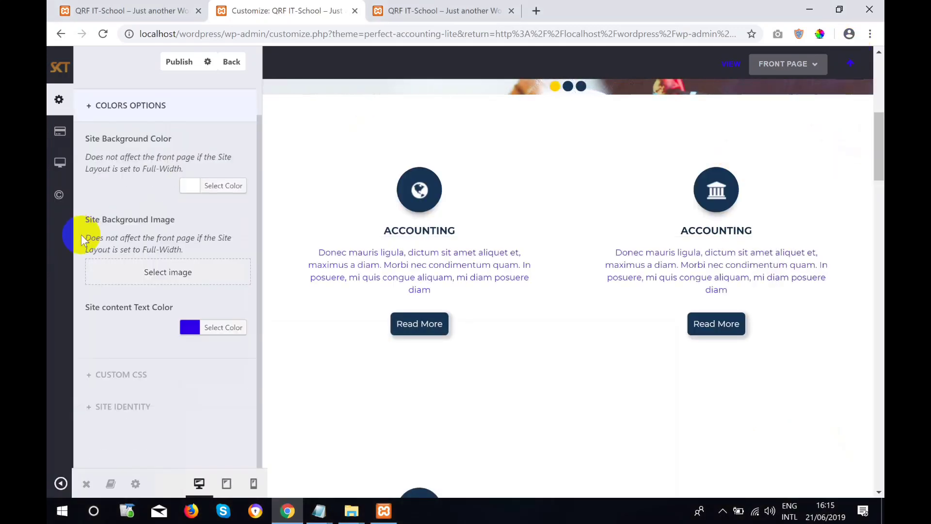
Reset the site content text colour to default grey #818282 and publish the change.
left_click(194, 327)
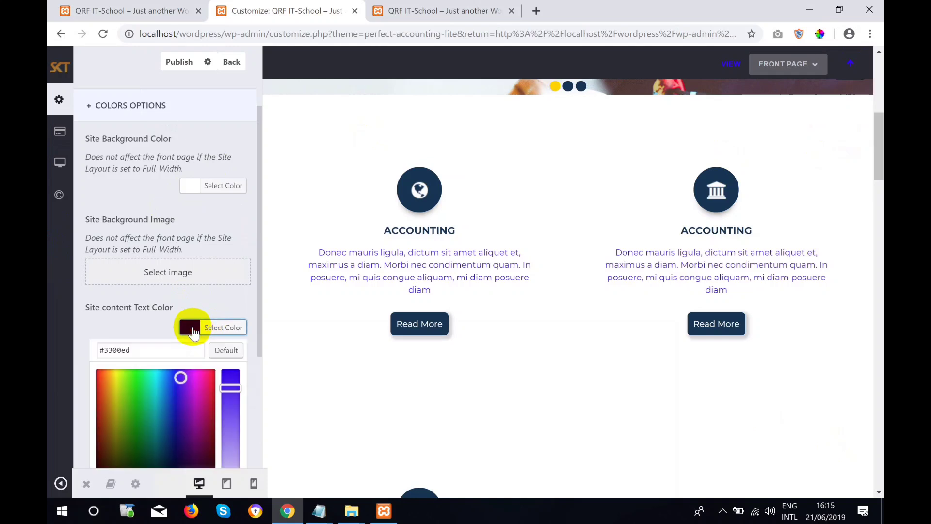
left_click_drag(141, 350, 82, 338)
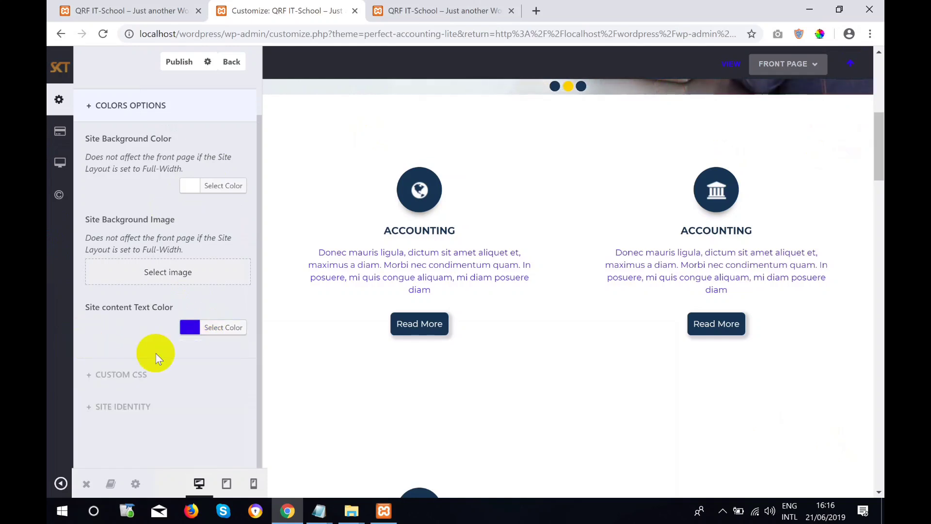
left_click(187, 329)
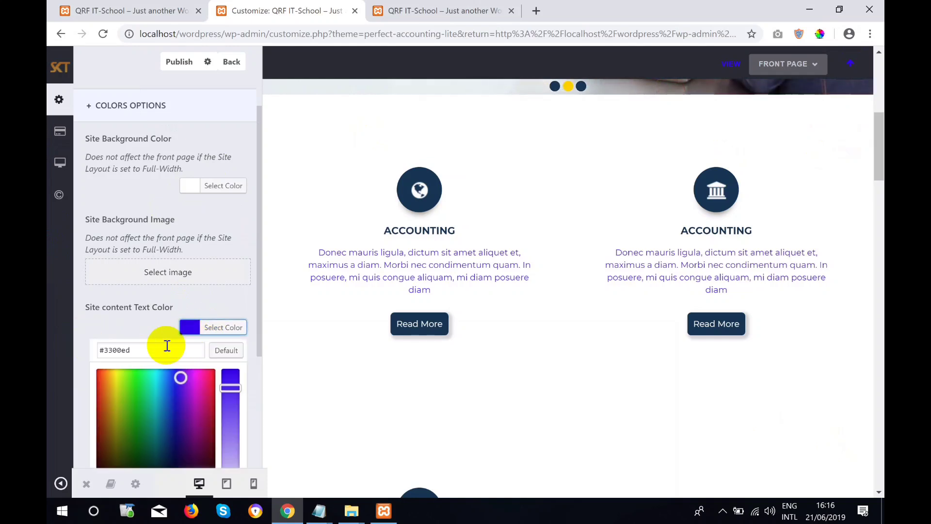
left_click(228, 354)
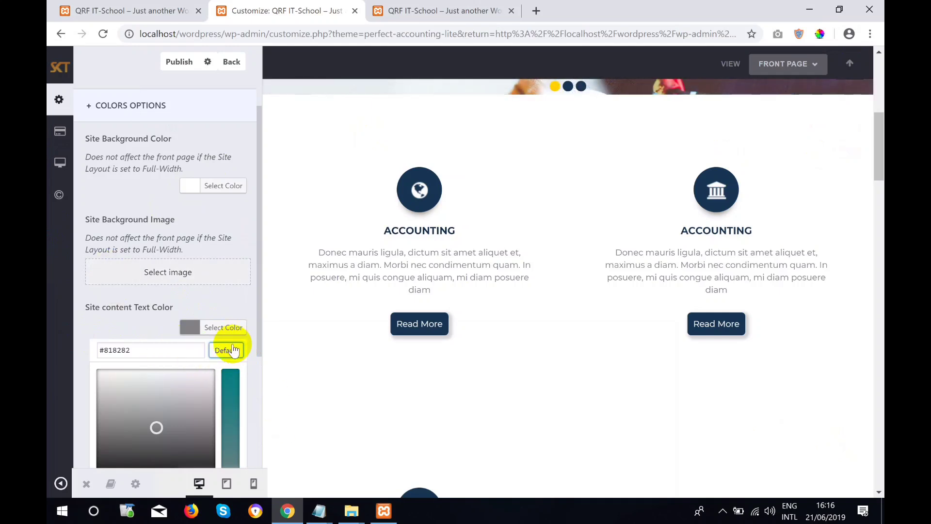
left_click(173, 68)
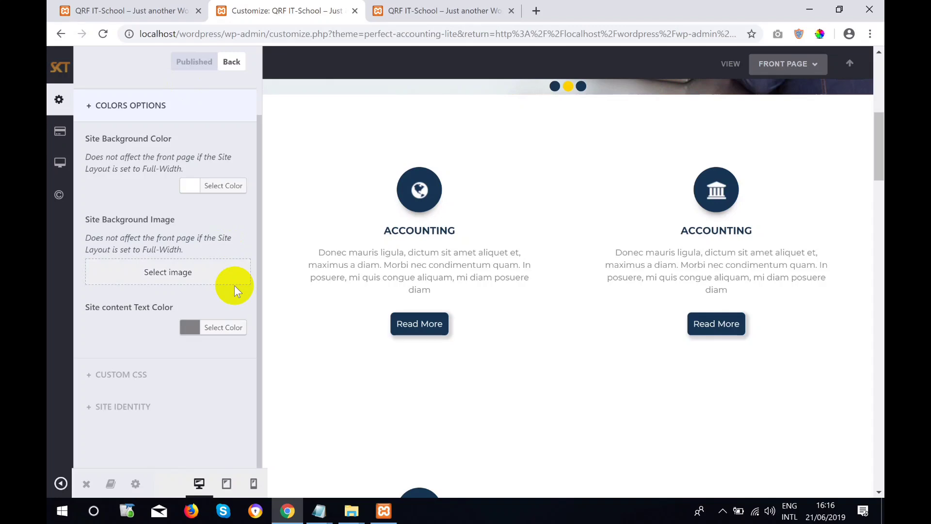
Look at Custom CSS, scroll the preview, then expand Site Identity to reveal the Site Icon option.
left_click(151, 379)
left_click(191, 284)
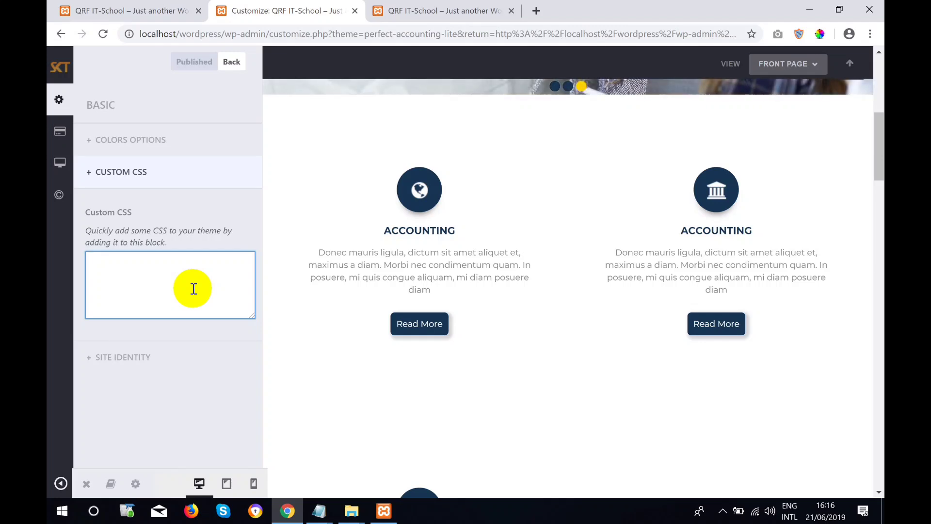
scroll(406, 242, "down", 2)
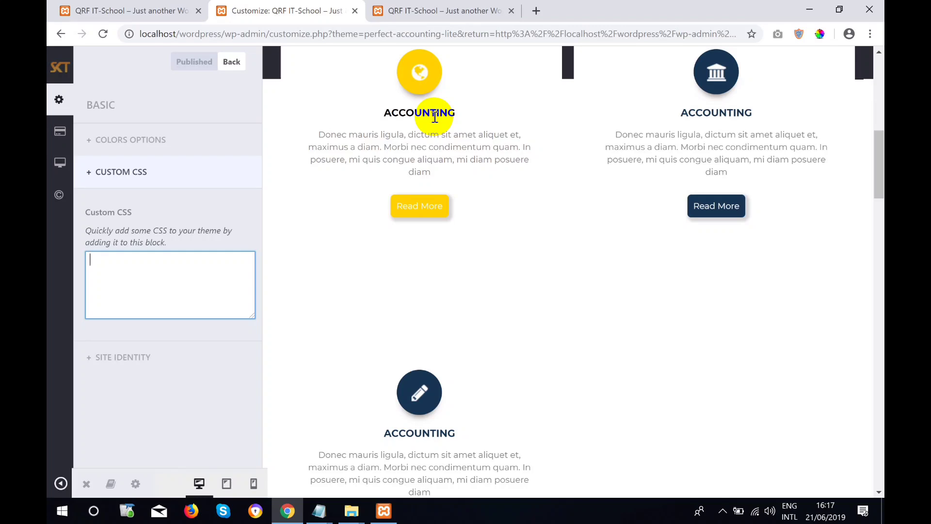
scroll(422, 146, "down", 2)
left_click(134, 357)
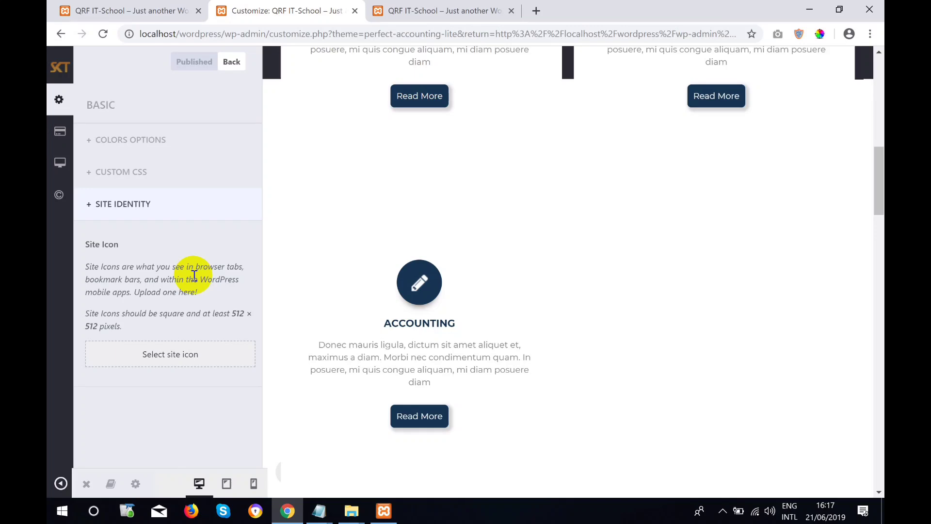
Start choosing a site icon image, comparing the Media Library with the Upload Files panel.
left_click(147, 355)
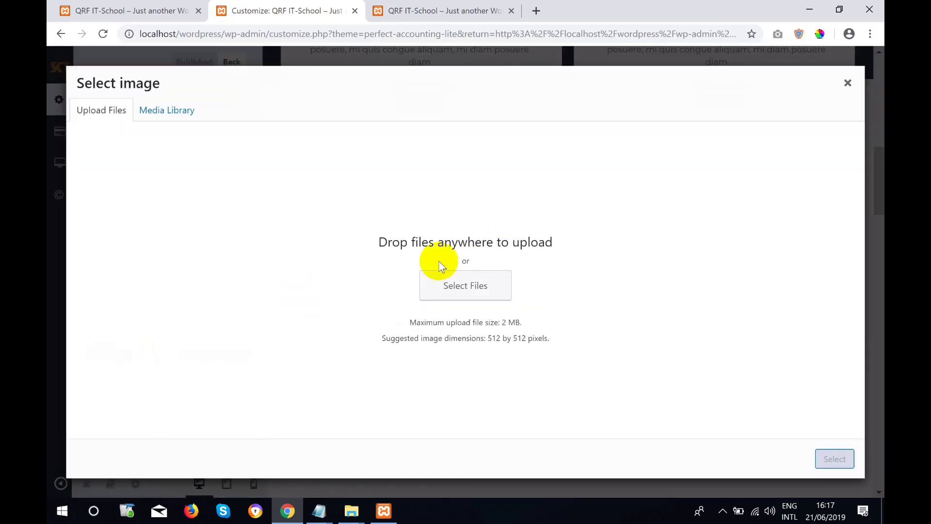
left_click(173, 110)
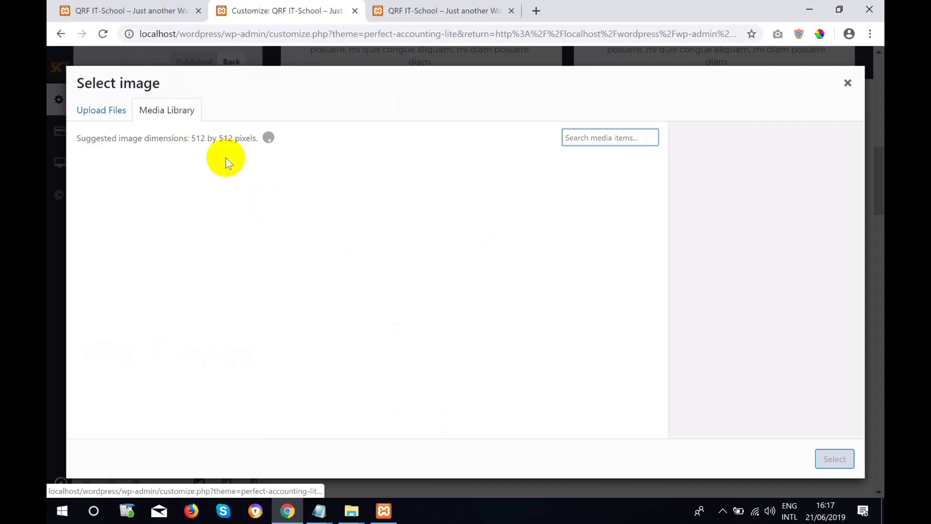
left_click(116, 110)
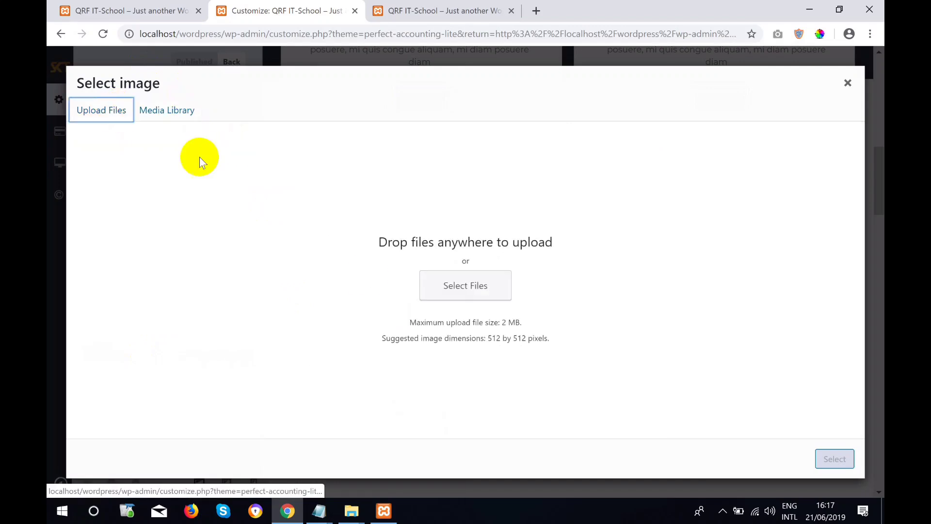
left_click(189, 122)
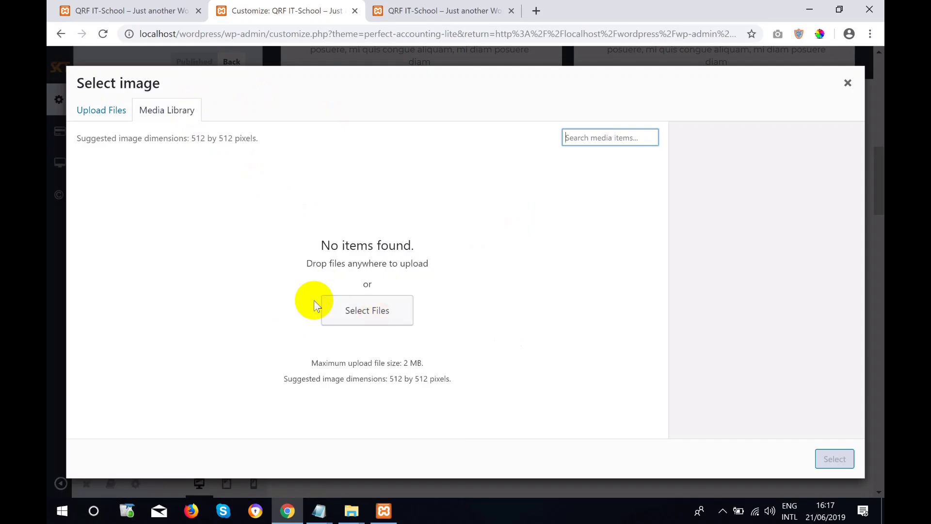
left_click(109, 107)
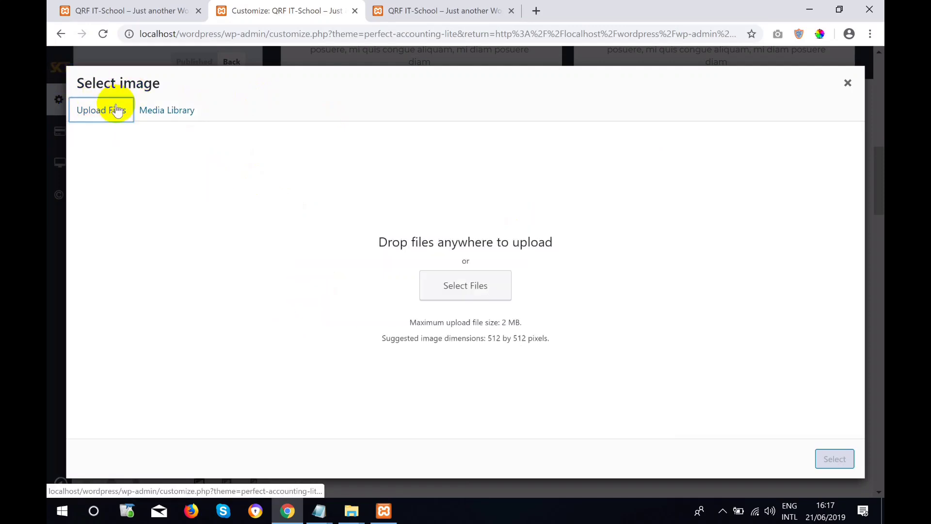
Upload o_0b88b96dd3d399cbd8b8.png from the Desktop and select it as the site icon.
left_click(461, 288)
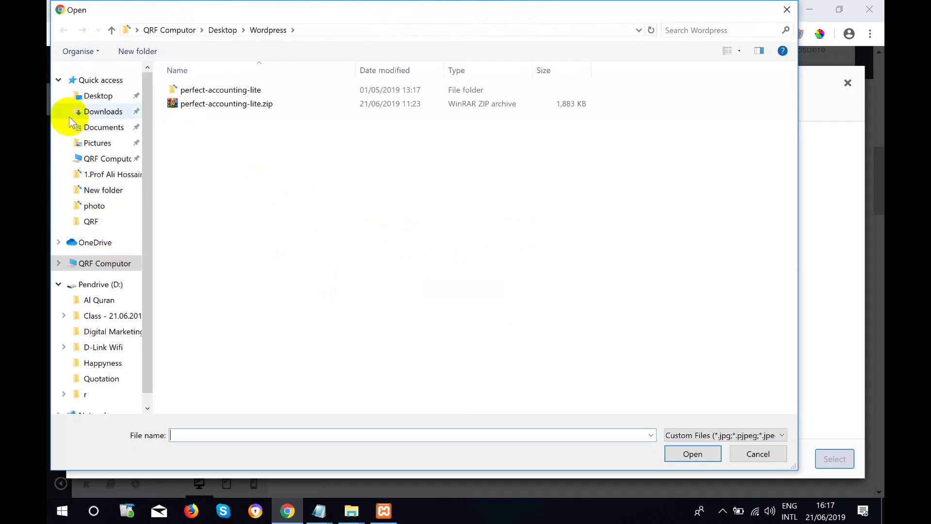
left_click(79, 98)
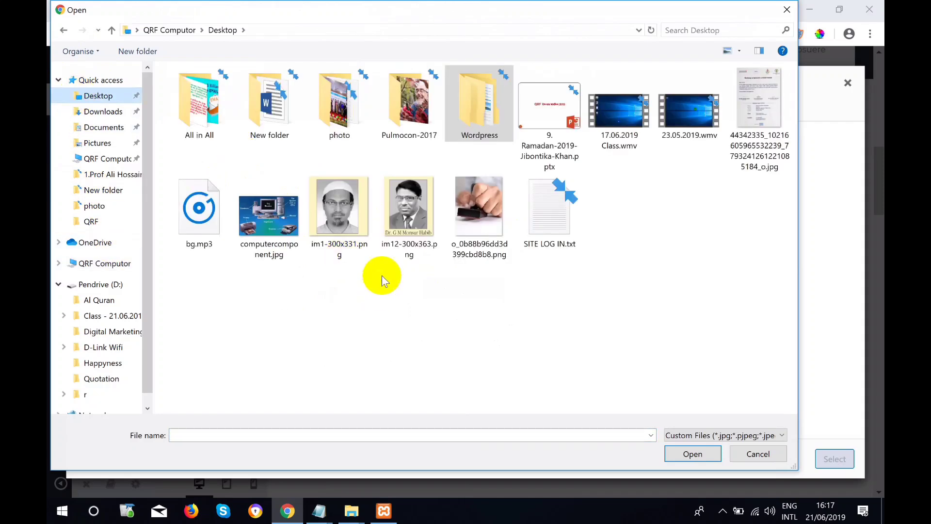
left_click(484, 219)
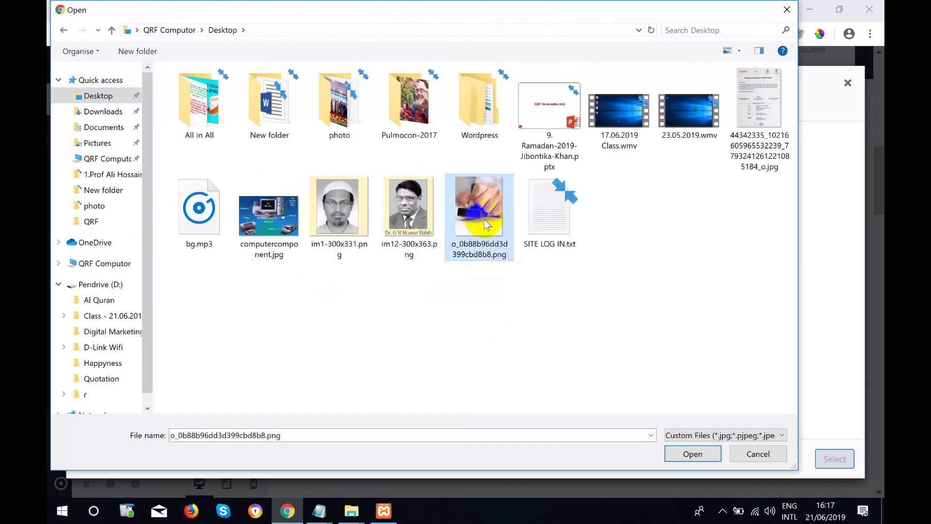
left_click(689, 452)
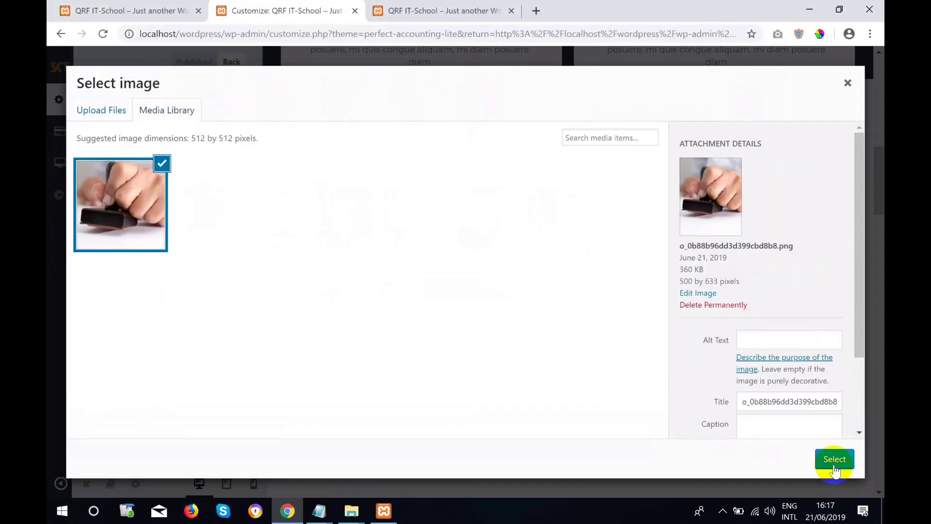
left_click(834, 460)
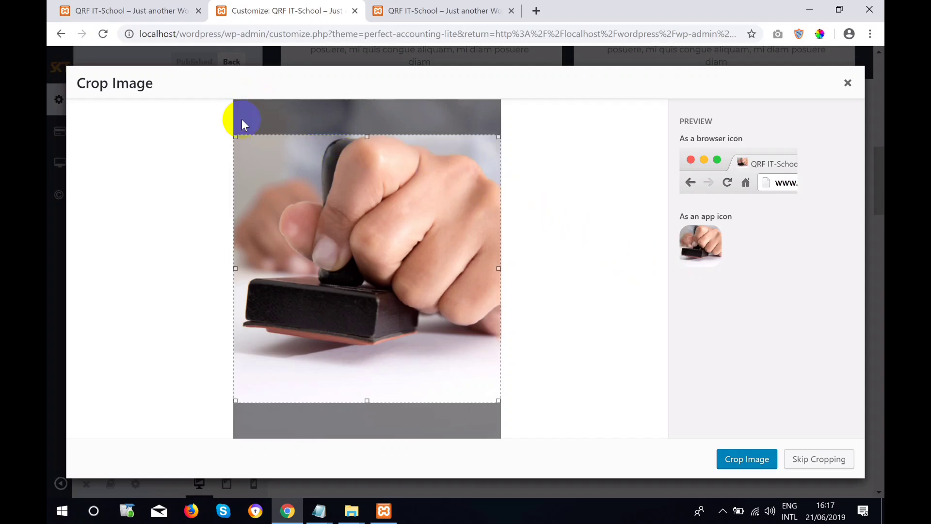
Adjust the square crop area on the stamp photo, then cancel the crop dialog.
left_click_drag(235, 135, 235, 135)
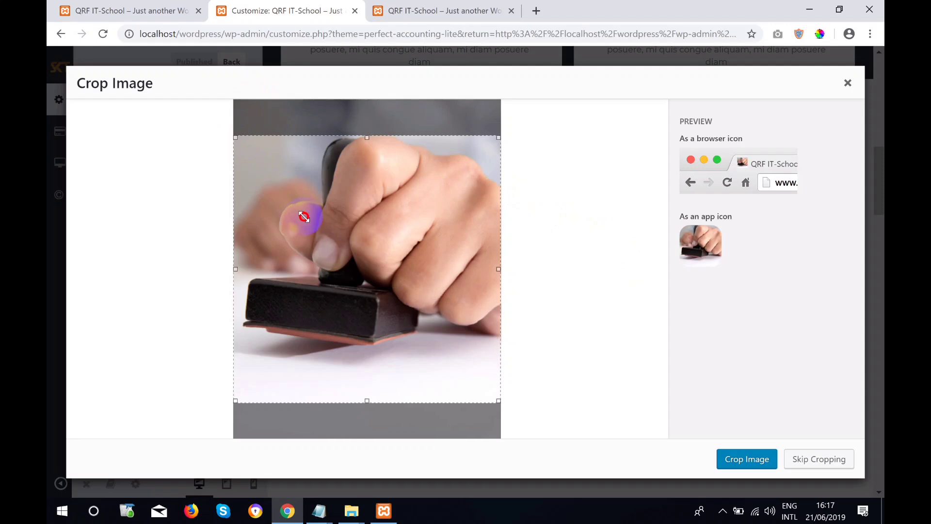
mouse_move(371, 397)
left_mouse_down()
mouse_move(354, 332)
mouse_move(364, 386)
left_mouse_up()
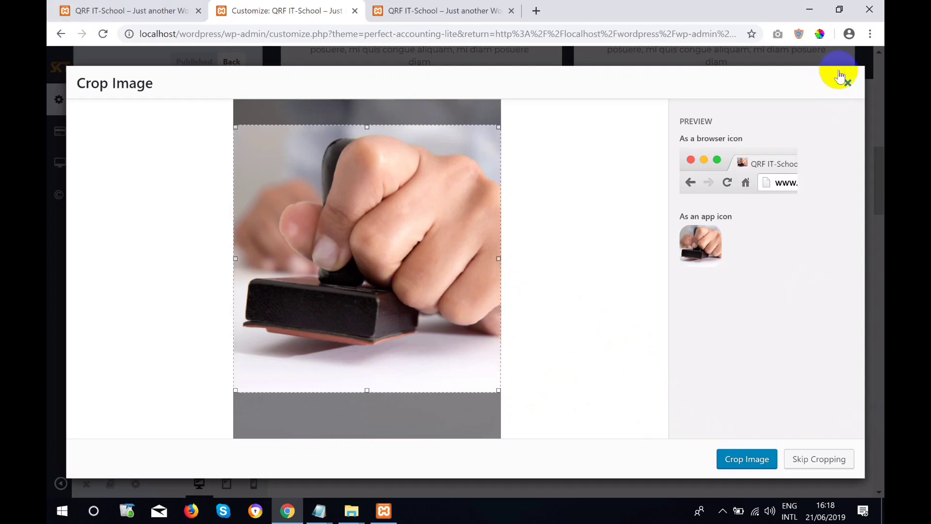
left_click(847, 84)
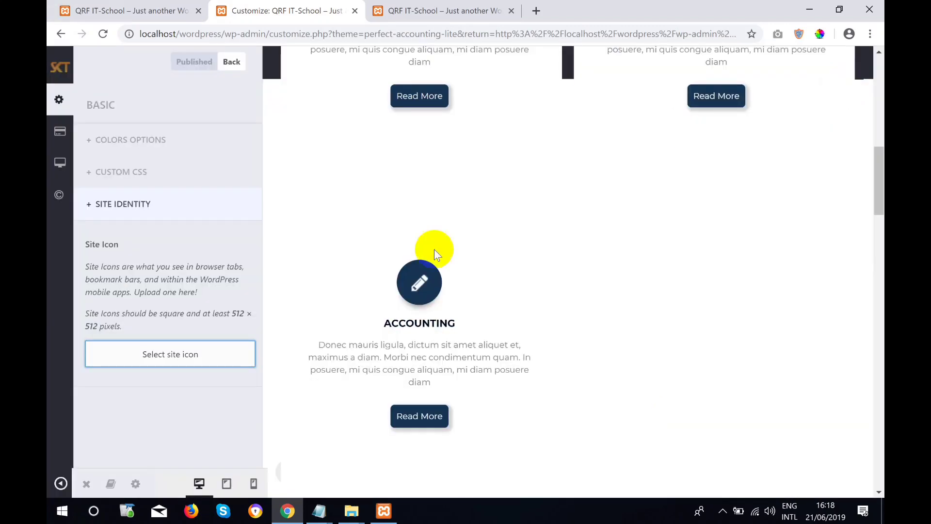
Reselect the stamp photo from the Media Library, reposition the crop, and apply it as the site icon.
left_click(173, 362)
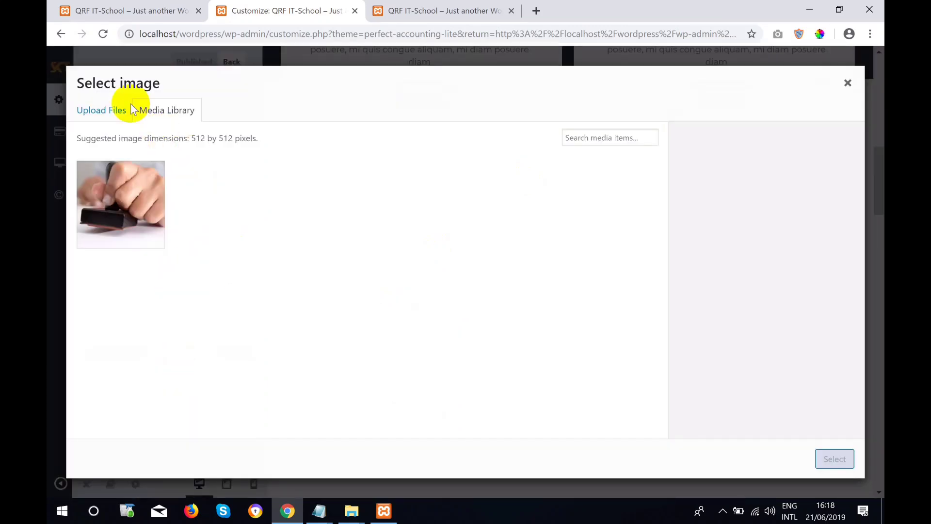
left_click(117, 109)
left_click(177, 106)
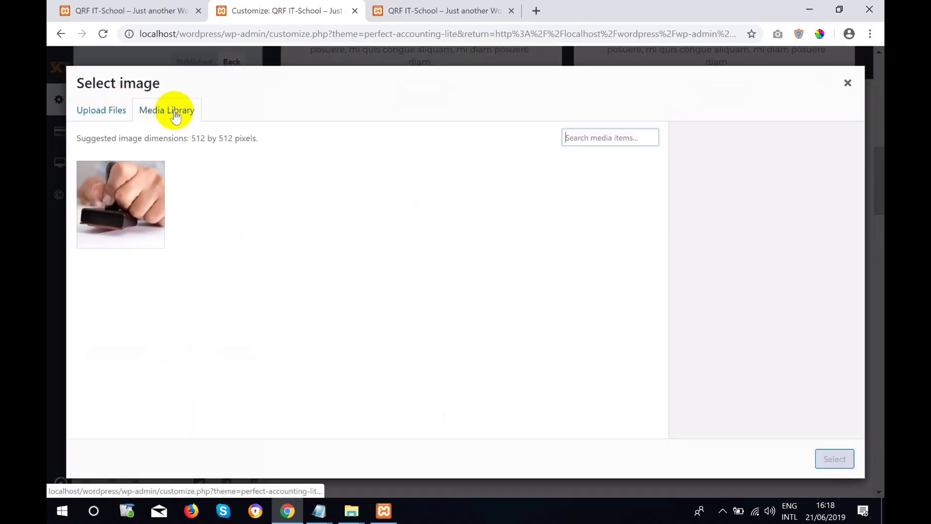
left_click(146, 180)
left_click(830, 458)
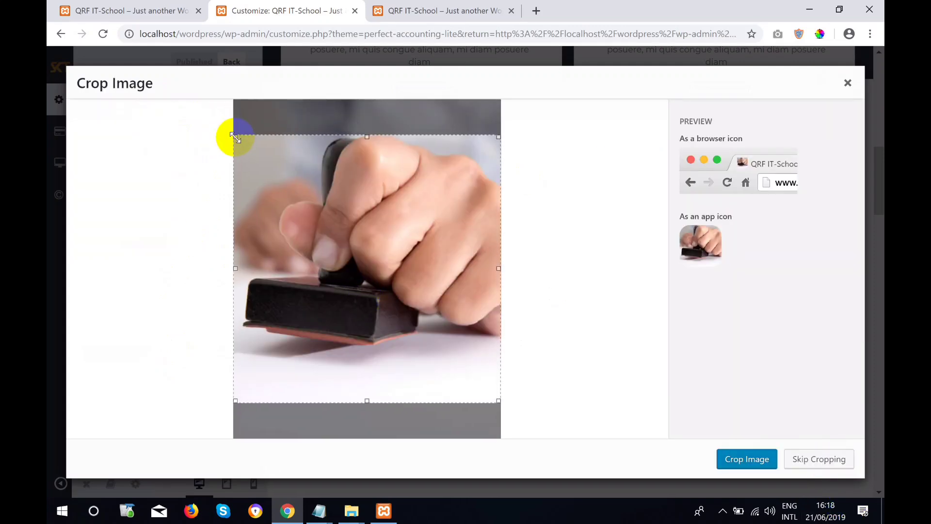
left_click_drag(236, 137, 343, 237)
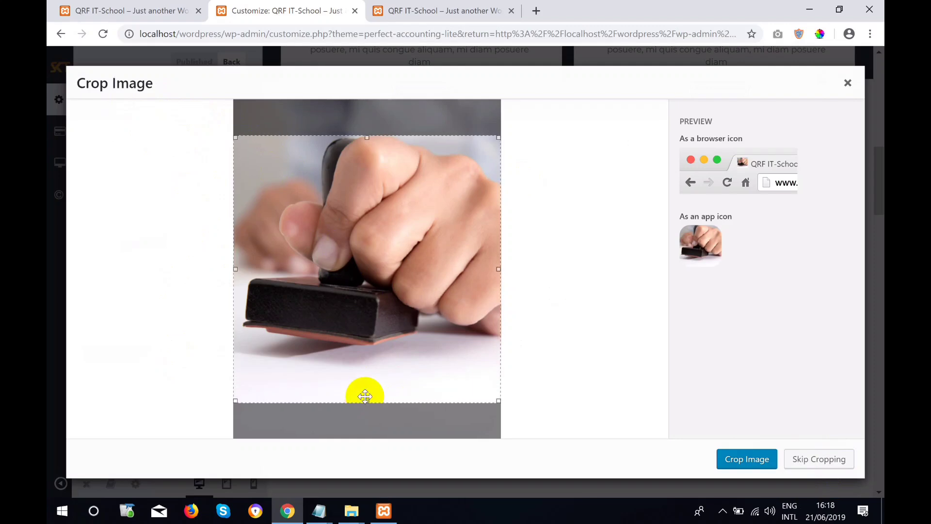
left_click_drag(364, 396, 366, 398)
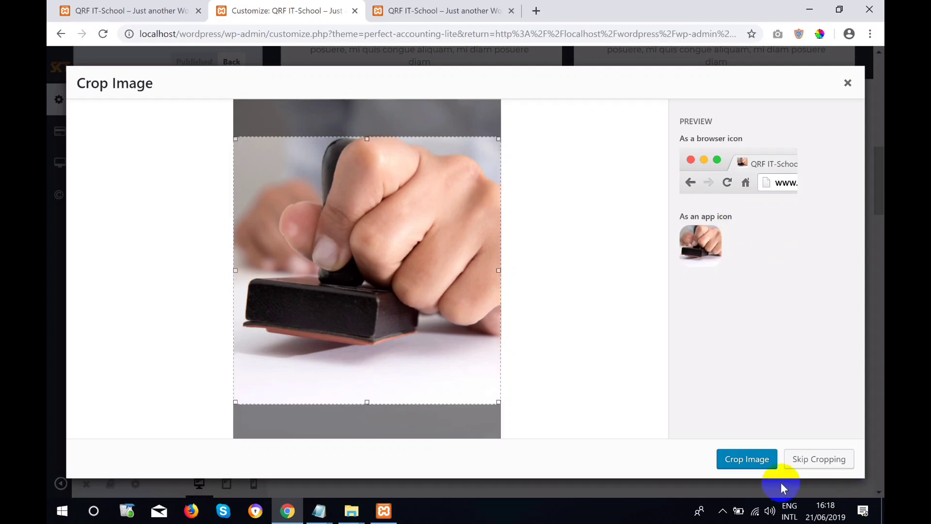
left_click(749, 453)
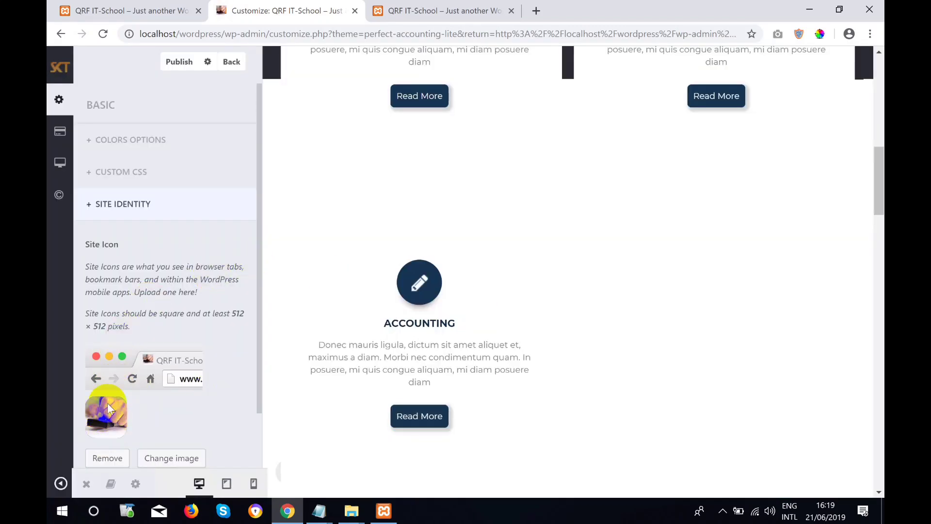
Publish the Customizer changes so the stamp favicon goes live.
scroll(503, 220, "up", 10)
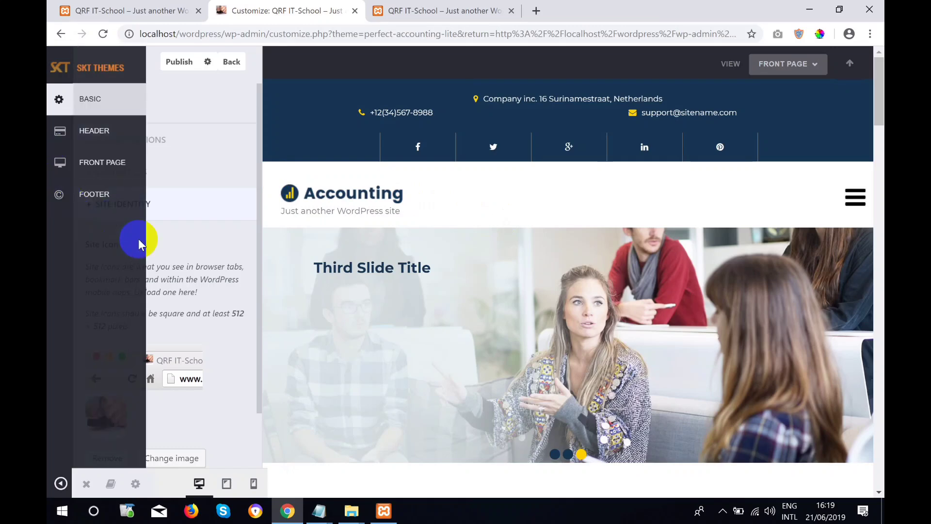
scroll(266, 371, "down", 8)
scroll(737, 345, "up", 8)
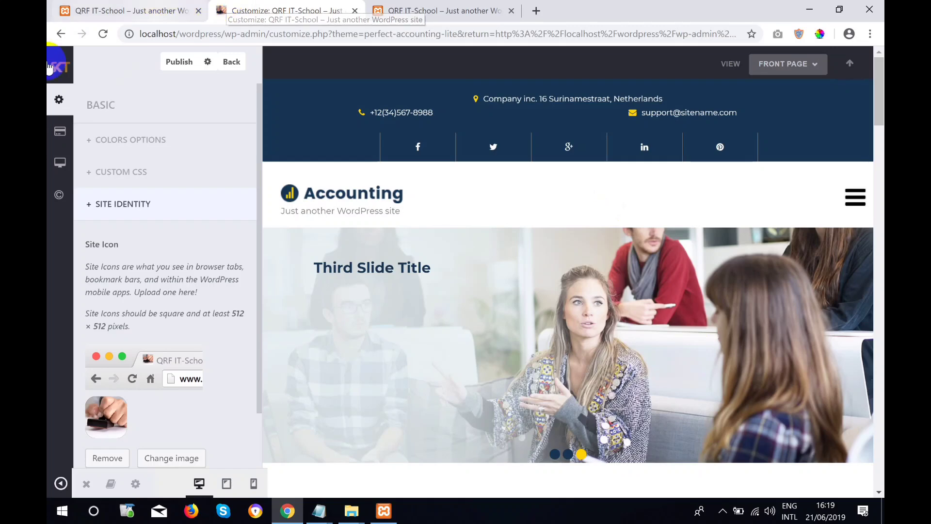
left_click(178, 61)
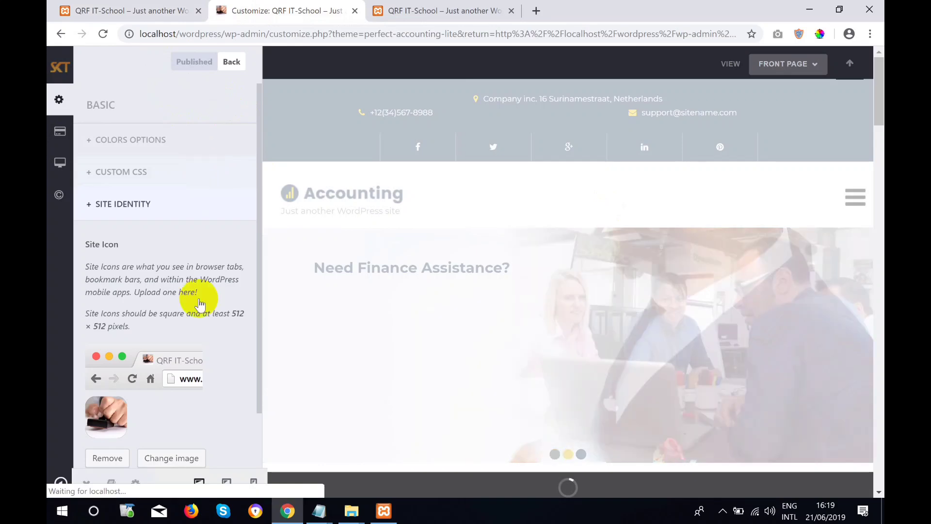
scroll(202, 298, "down", 1)
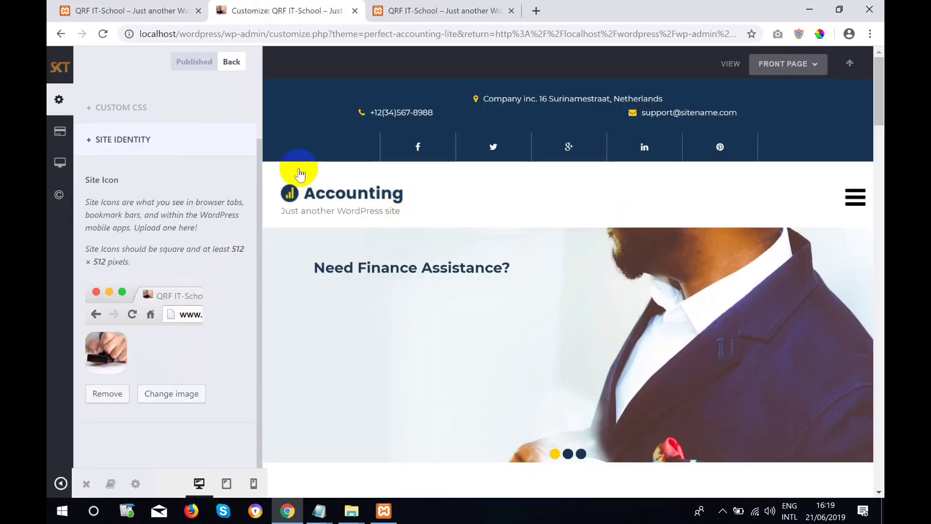
mouse_move(59, 71)
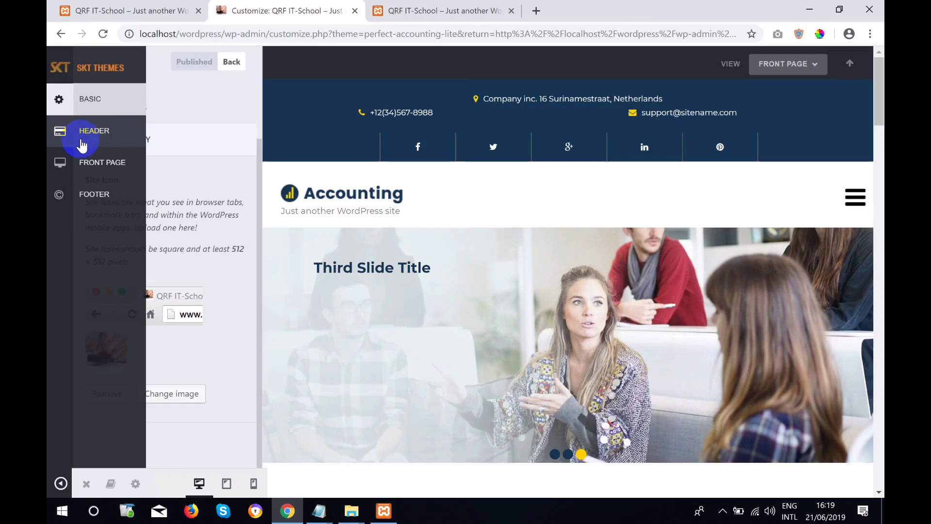
Open the Header panel, expand + HEADER and click into the Topbar Left address text box.
left_click(86, 141)
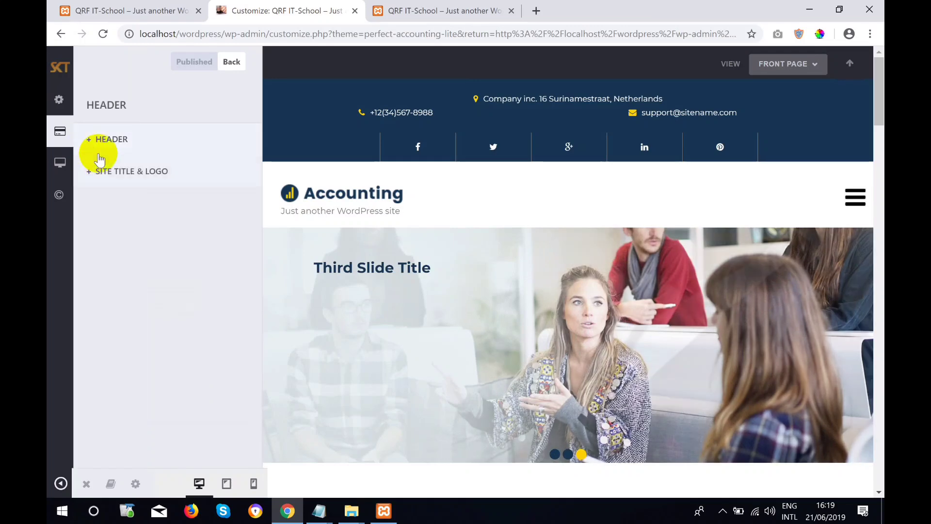
left_click(95, 143)
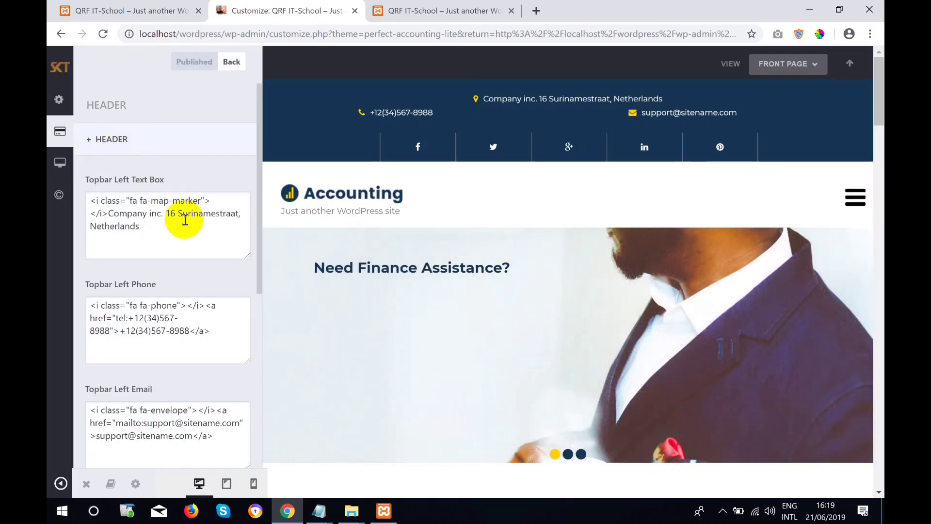
left_click(184, 236)
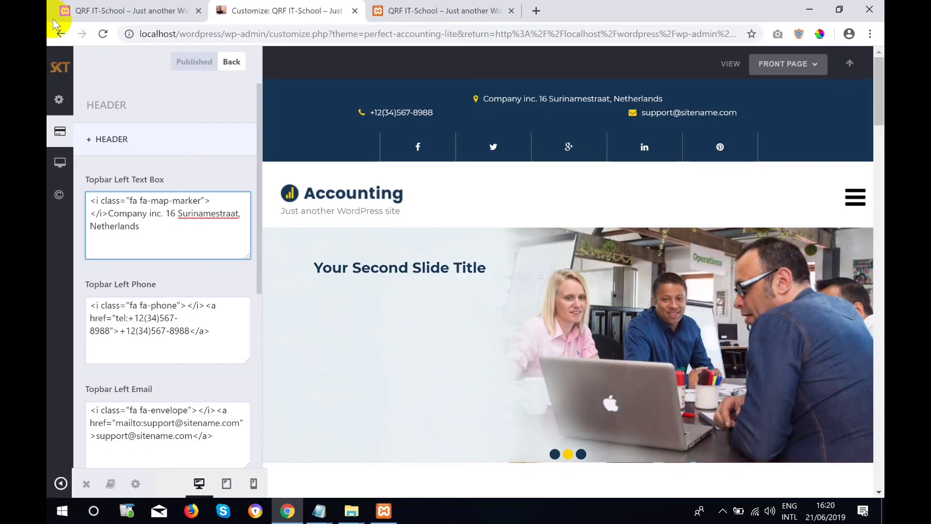
Switch to the localhost/wordpress live site tab and maximize the browser to view the topbar details.
double_click(544, 10)
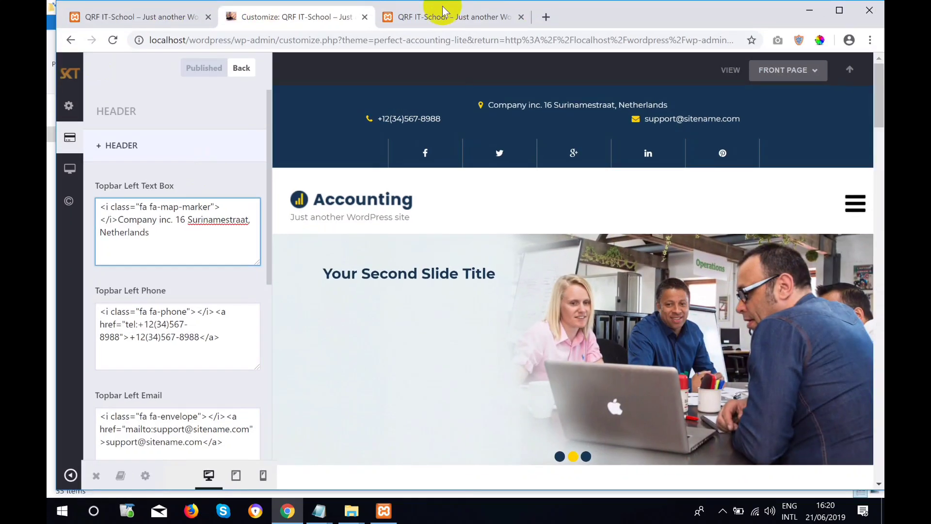
left_click(459, 18)
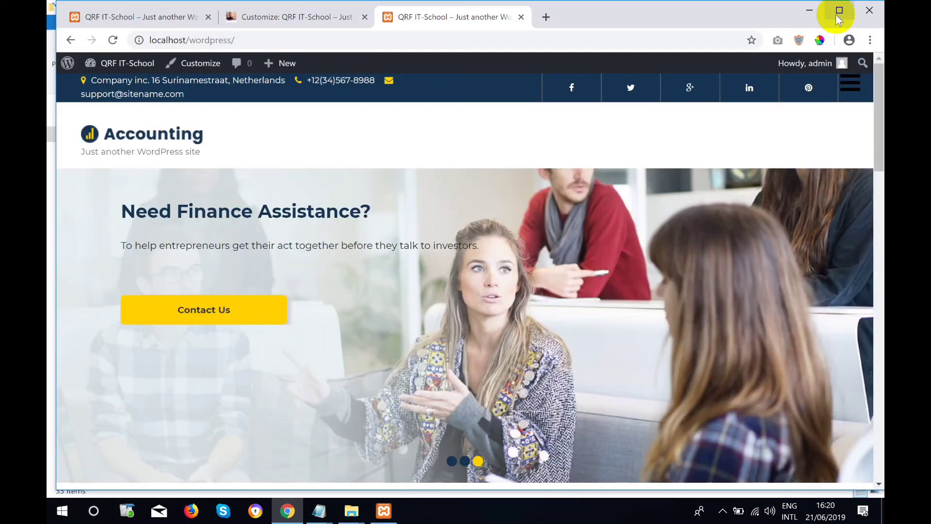
left_click(838, 11)
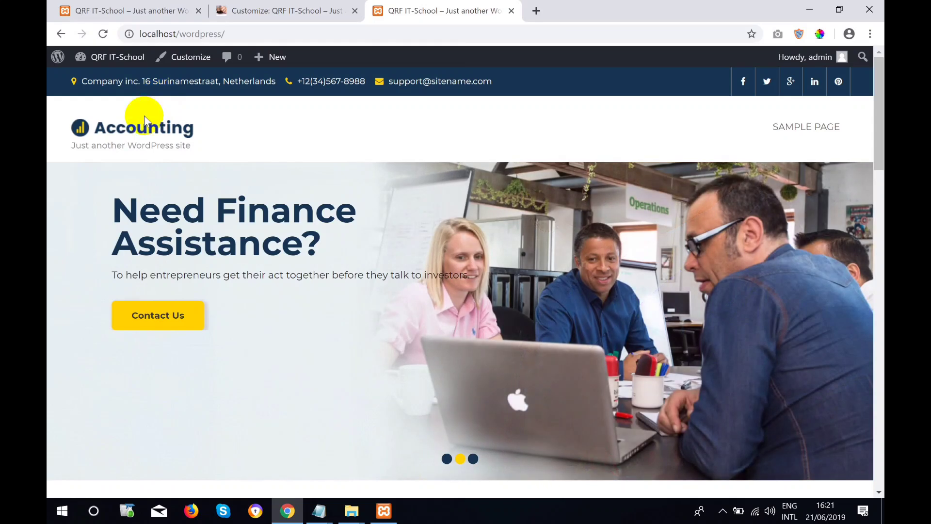
Back in the Customizer, expand the Header topbar settings and place the cursor in the address text box.
left_click(262, 10)
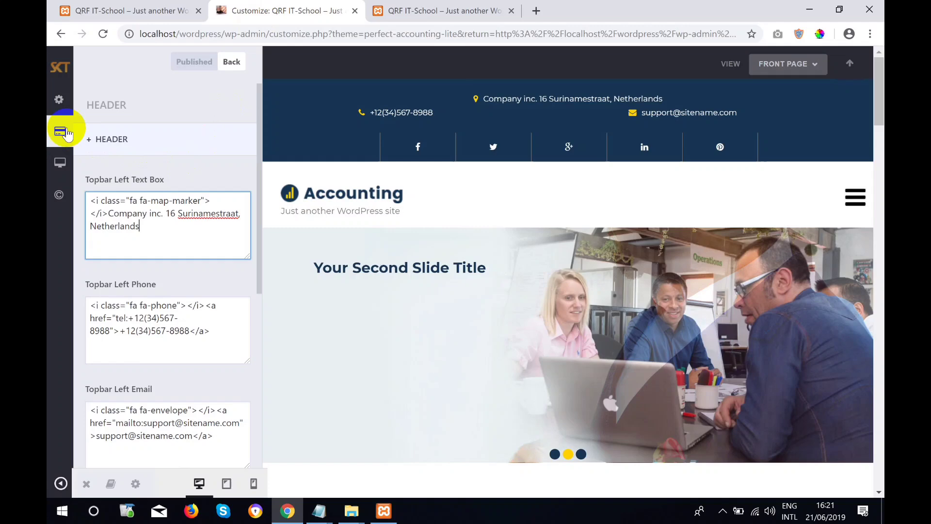
mouse_move(56, 129)
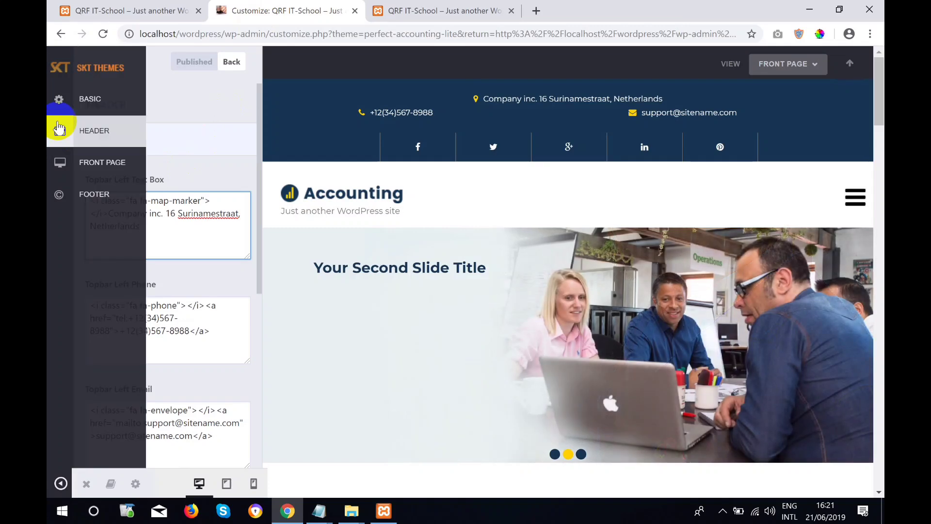
left_click(91, 129)
left_click(102, 144)
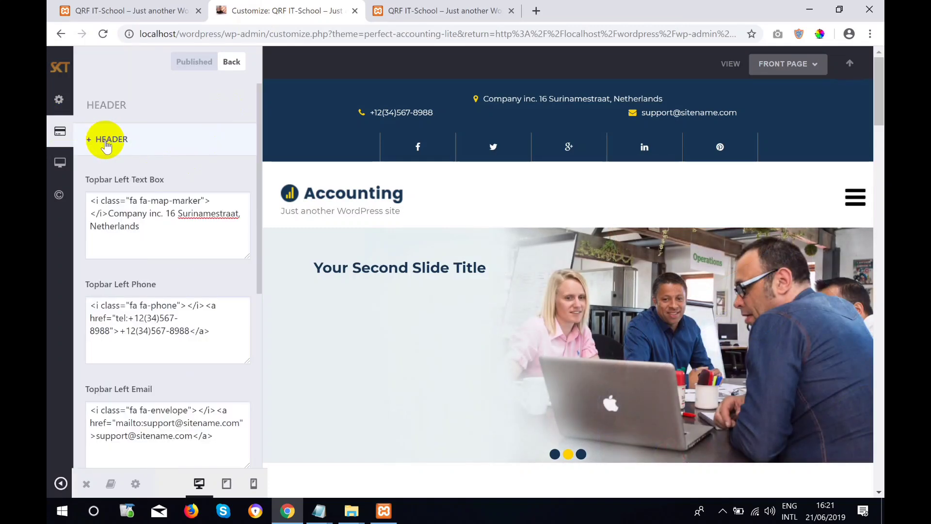
left_click(170, 249)
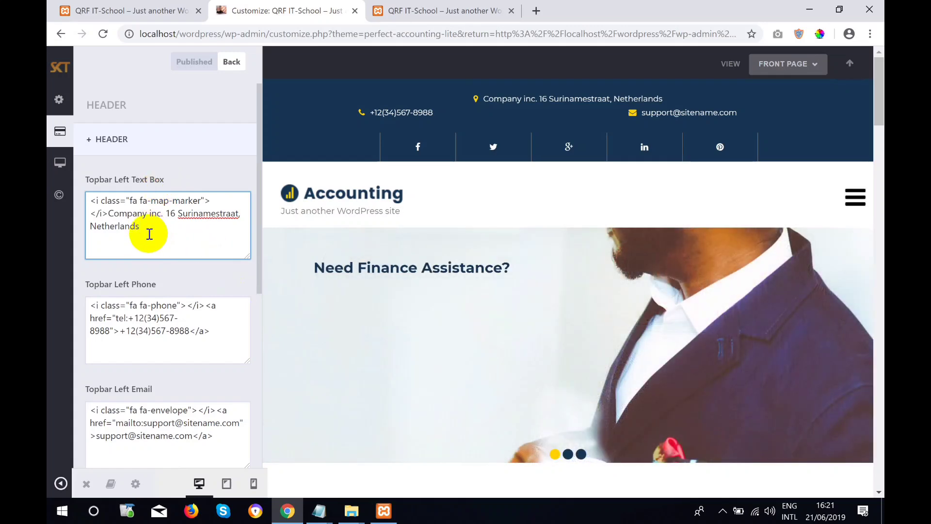
Delete the old company address after the map-marker code and type the new street address.
key("BackSpace")
key("BackSpace")
key("BackSpace")
key("BackSpace")
key("BackSpace")
key("BackSpace")
key("BackSpace")
key("BackSpace")
key("BackSpace")
key("BackSpace")
key("BackSpace")
key("BackSpace")
key("BackSpace")
key("BackSpace")
key("BackSpace")
key("BackSpace")
key("BackSpace")
key("BackSpace")
key("BackSpace")
key("BackSpace")
key("BackSpace")
key("BackSpace")
key("BackSpace")
key("BackSpace")
key("BackSpace")
key("BackSpace")
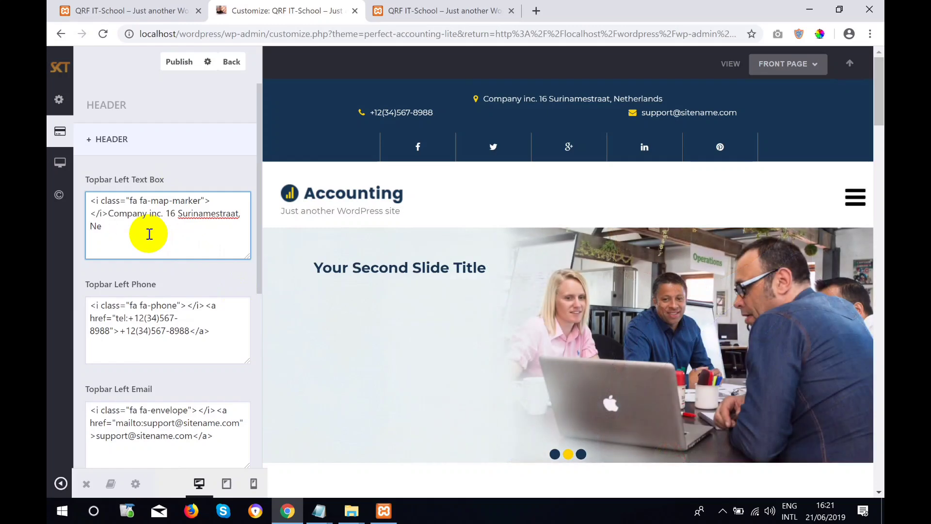
key("BackSpace")
key("BackSpace")
key("BackSpace")
key("BackSpace")
key("BackSpace")
key("BackSpace")
key("BackSpace")
key("BackSpace")
key("BackSpace")
key("BackSpace")
key("BackSpace")
key("BackSpace")
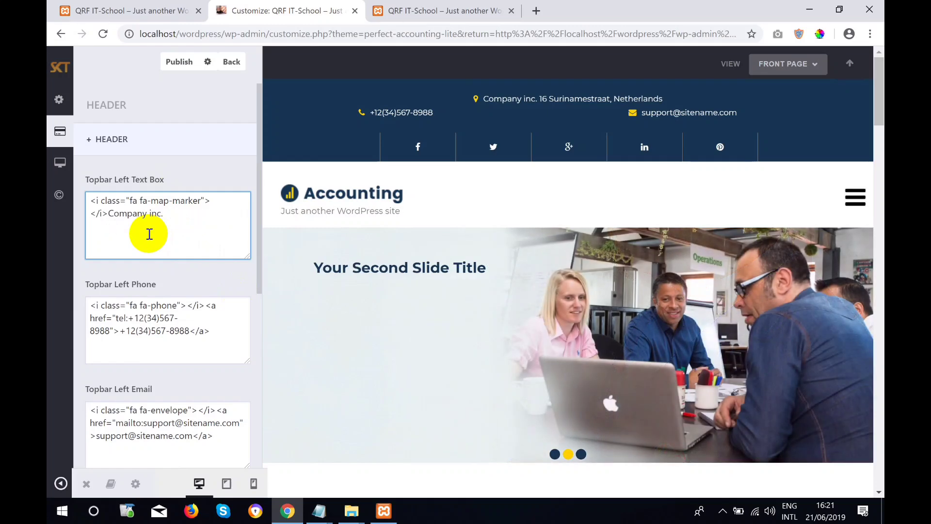
key("BackSpace")
key("BackSpace")
key("BackSpace")
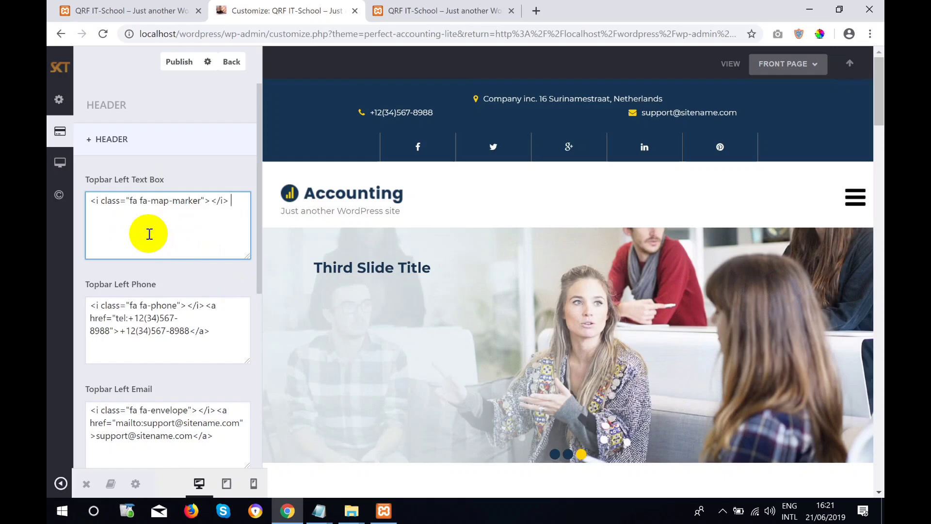
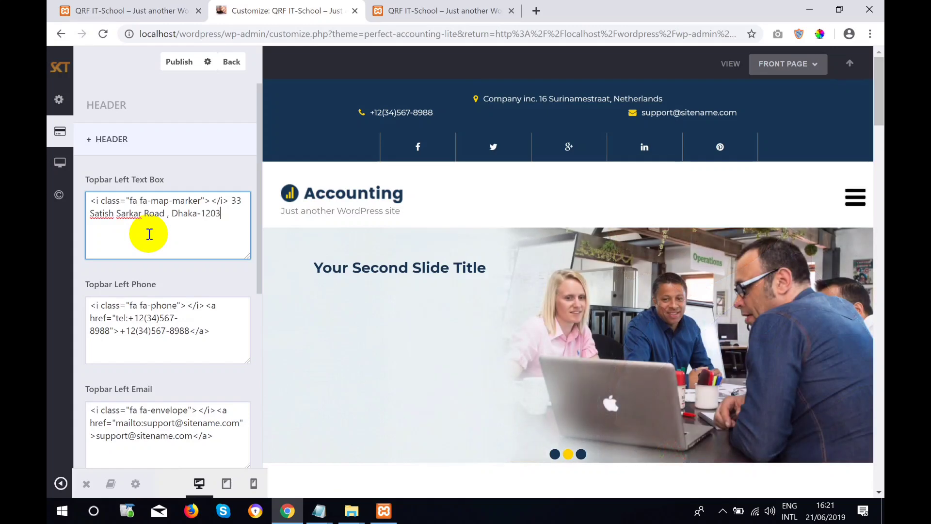
left_click(226, 330)
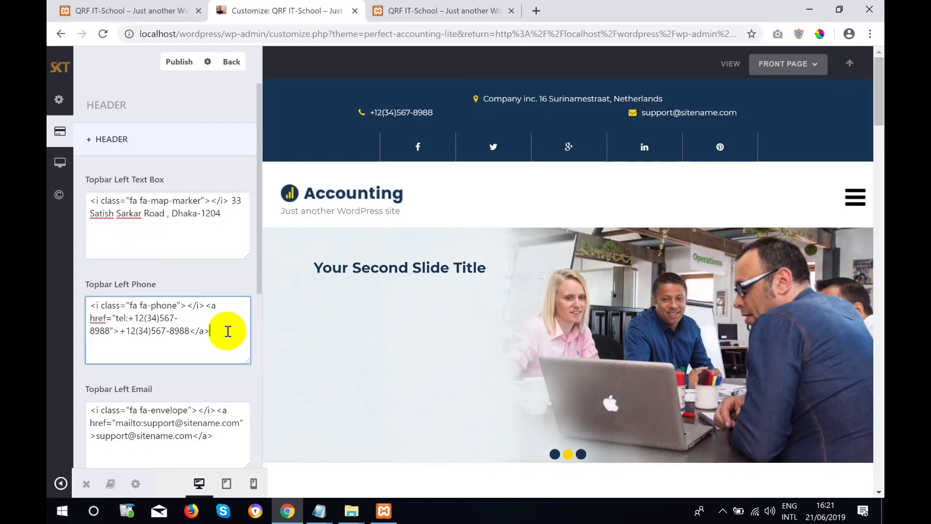
left_click(186, 317)
Replace the displayed topbar phone number with the new phone number.
left_click(189, 332)
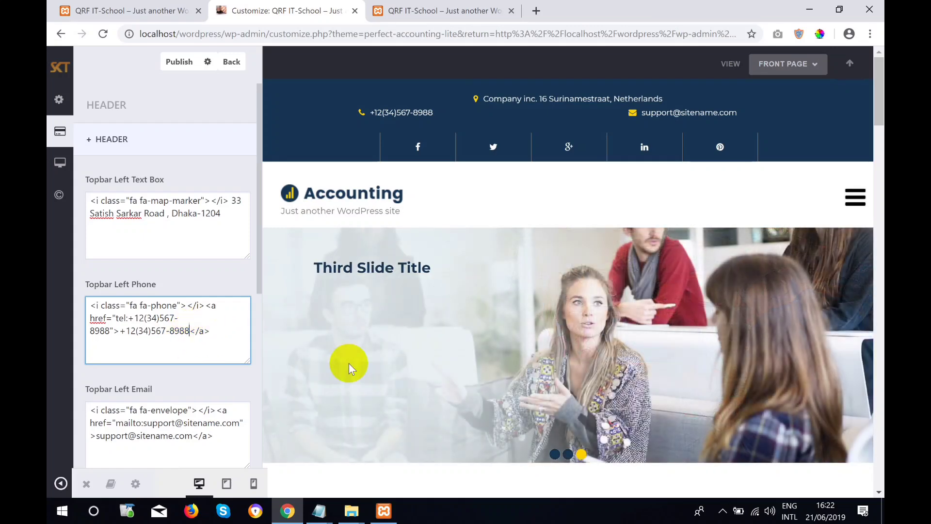
key("BackSpace")
key("BackSpace")
key("BackSpace")
key("BackSpace")
key("BackSpace")
key("BackSpace")
key("BackSpace")
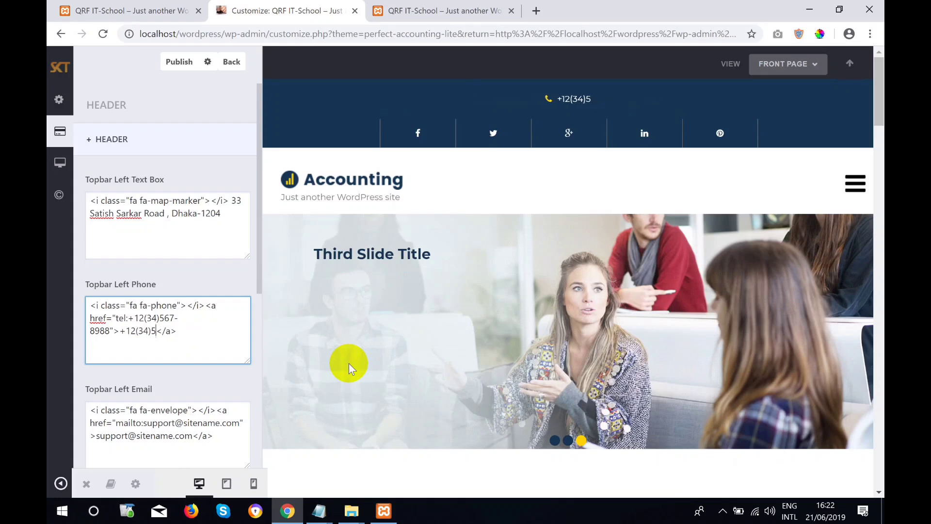
key("BackSpace")
key("BackSpace")
key("BackSpace")
key("BackSpace")
key("BackSpace")
key("BackSpace")
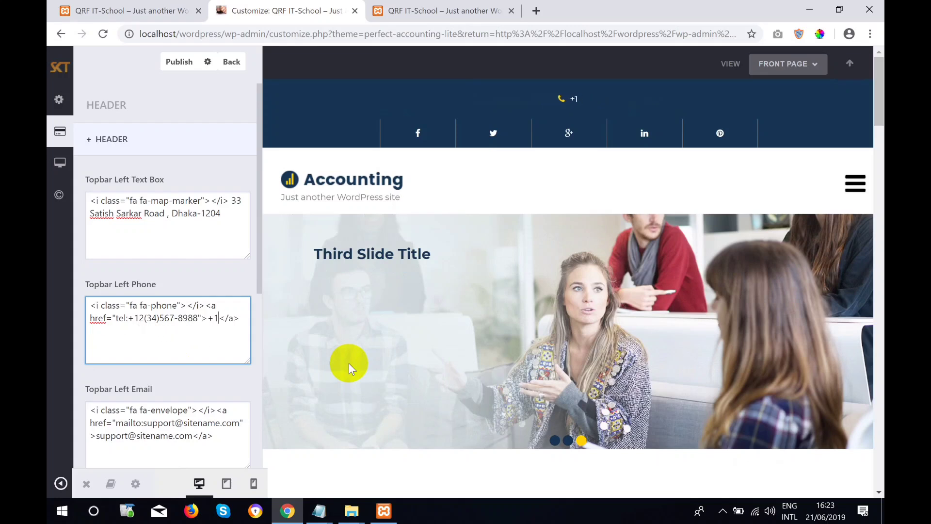
key("BackSpace")
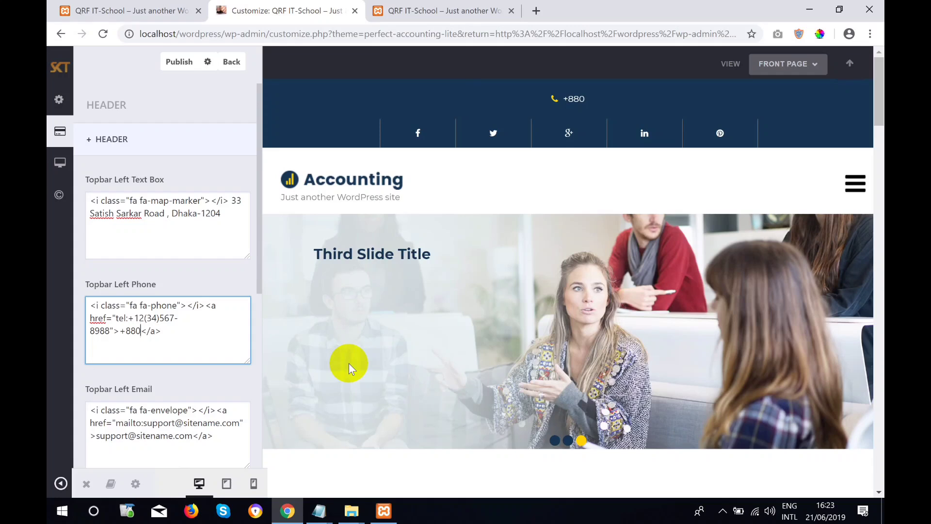
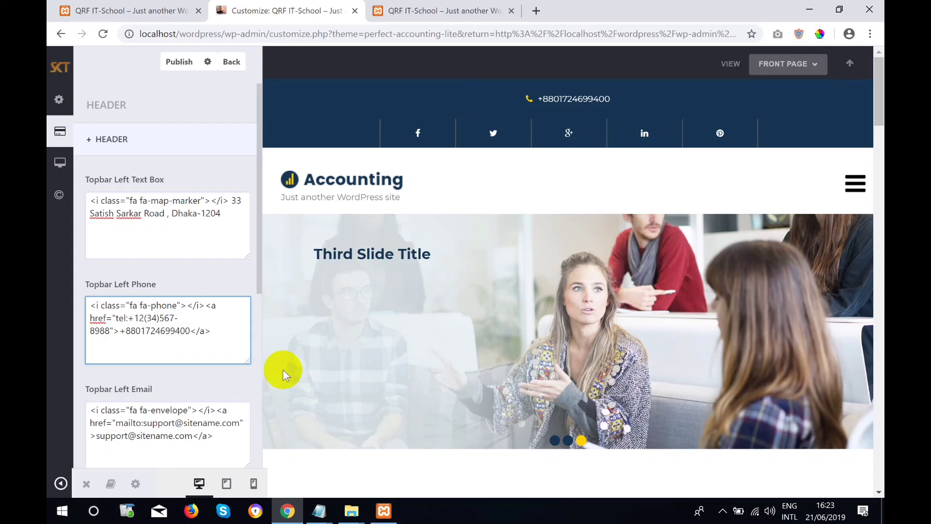
Clear the old number from the tel: call link and enter the new phone number.
left_click(106, 331)
key("BackSpace")
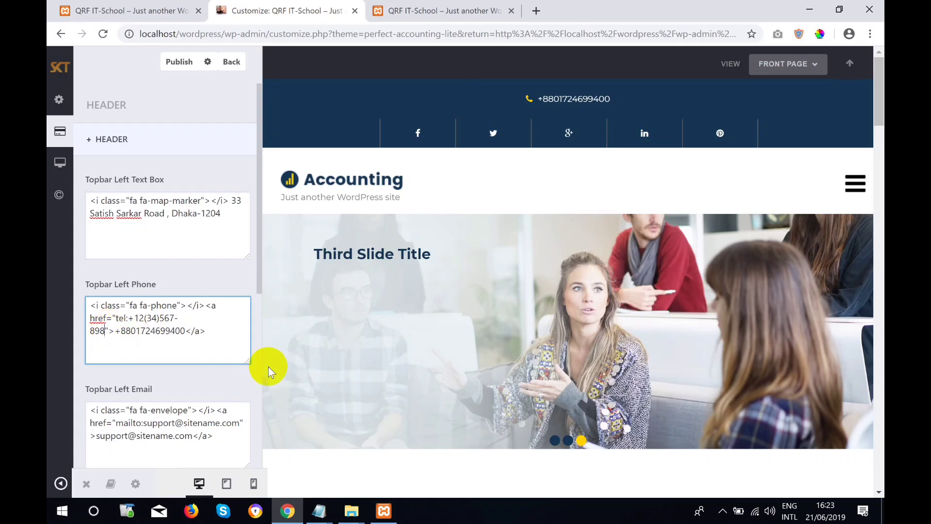
key("BackSpace")
key("BackSpace")
key("BackSpace")
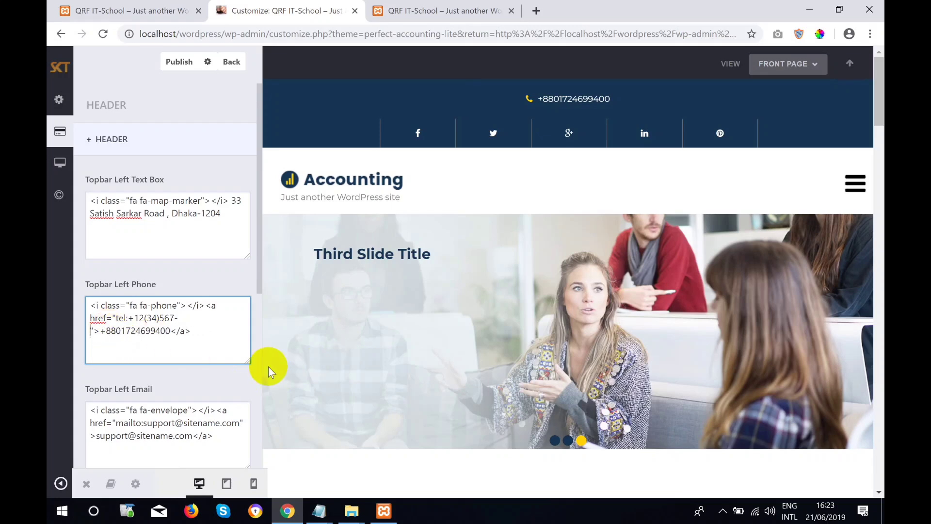
key("BackSpace")
key("BackSpace")
key("BackSpace")
key("BackSpace")
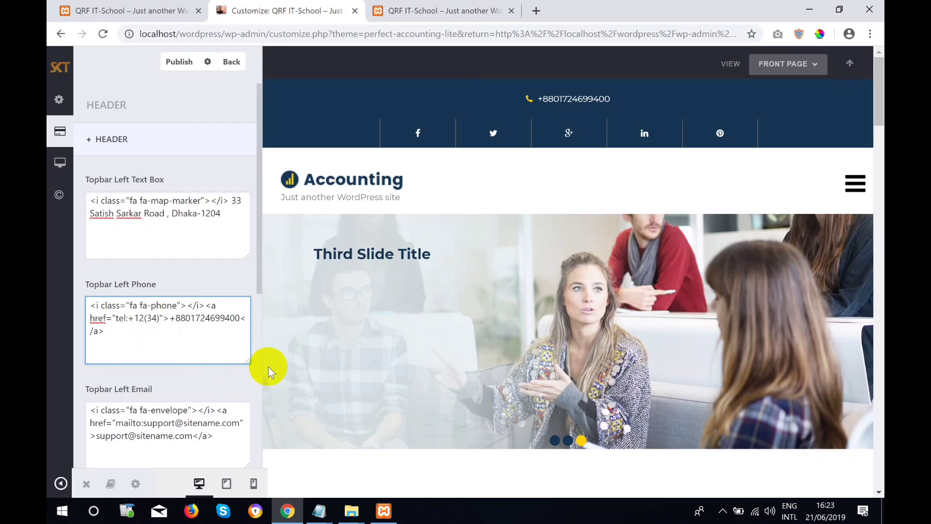
key("BackSpace")
key("BackSpace")
key("BackSpace")
key("BackSpace")
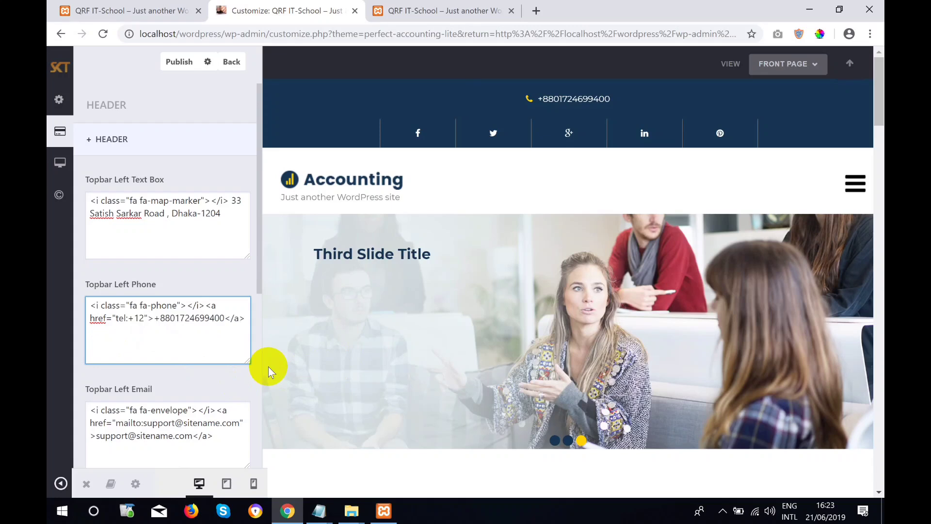
key("BackSpace")
key("BackSpace")
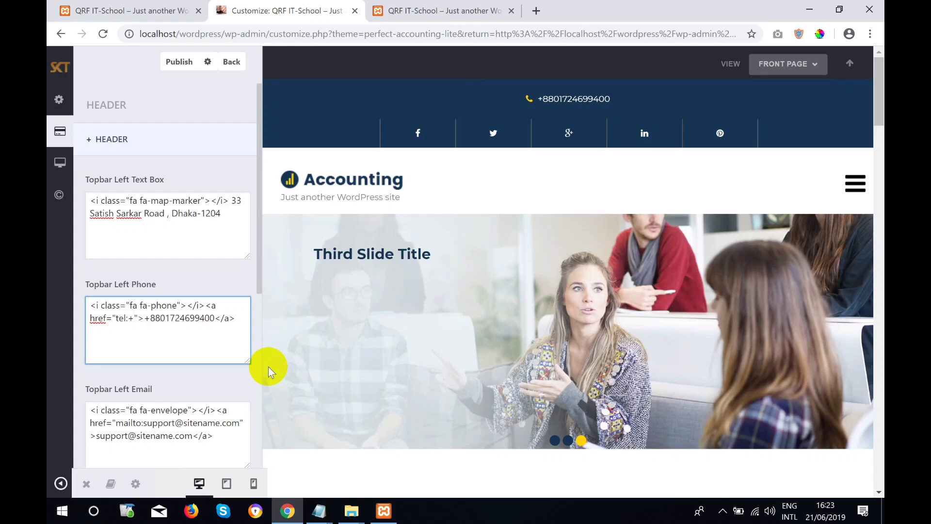
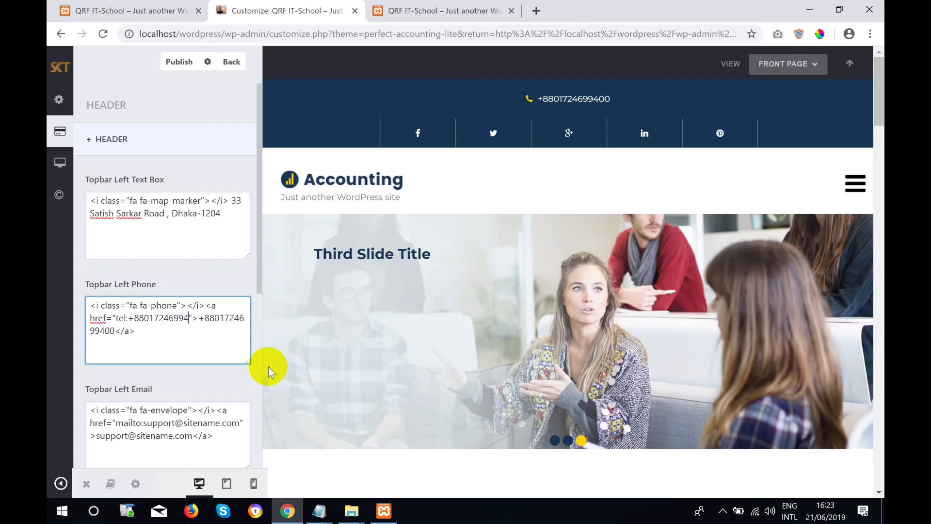